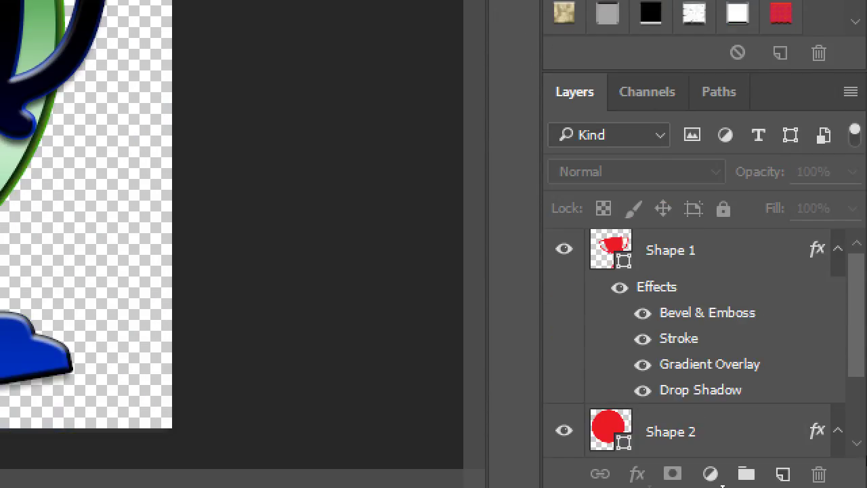
Step: Create a new empty Group 1 and position it in the layer stack
scroll(722, 485, "down", 3)
scroll(861, 372, "up", 3)
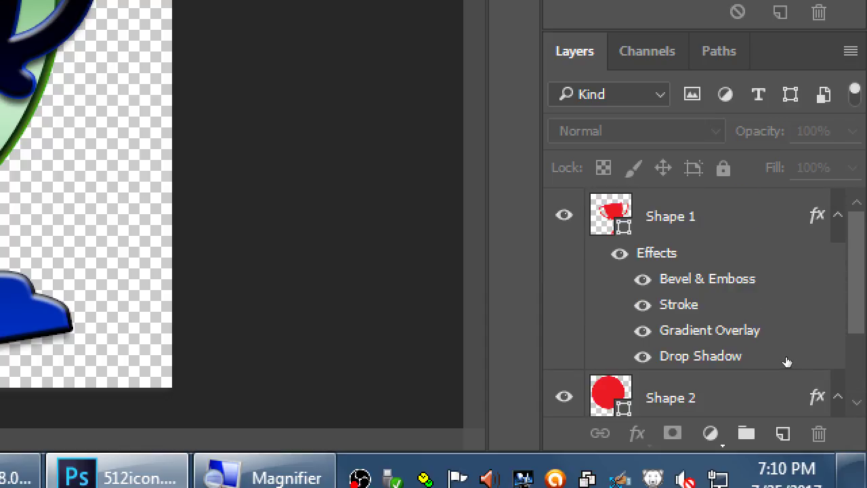
scroll(862, 377, "down", 3)
scroll(861, 359, "up", 3)
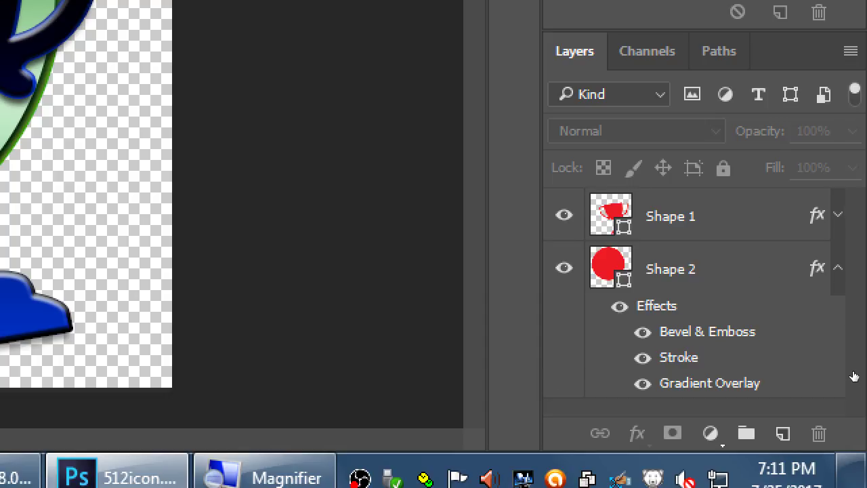
key("super+minus")
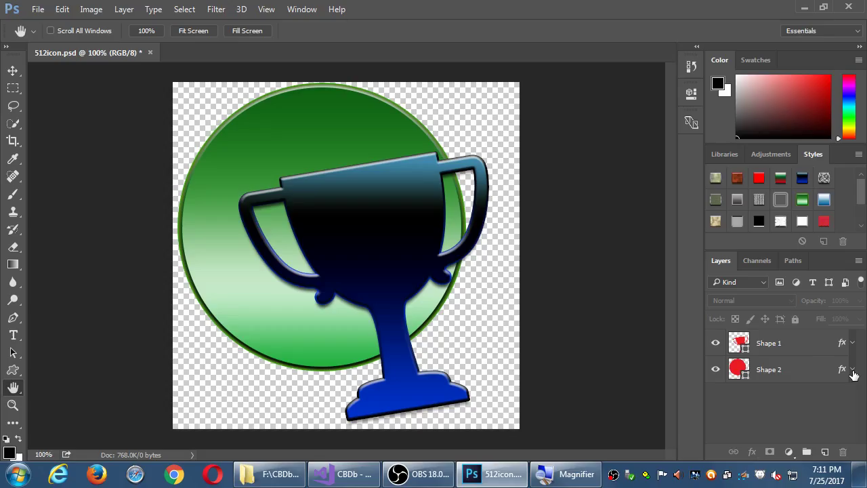
left_click(853, 369)
left_click(853, 369)
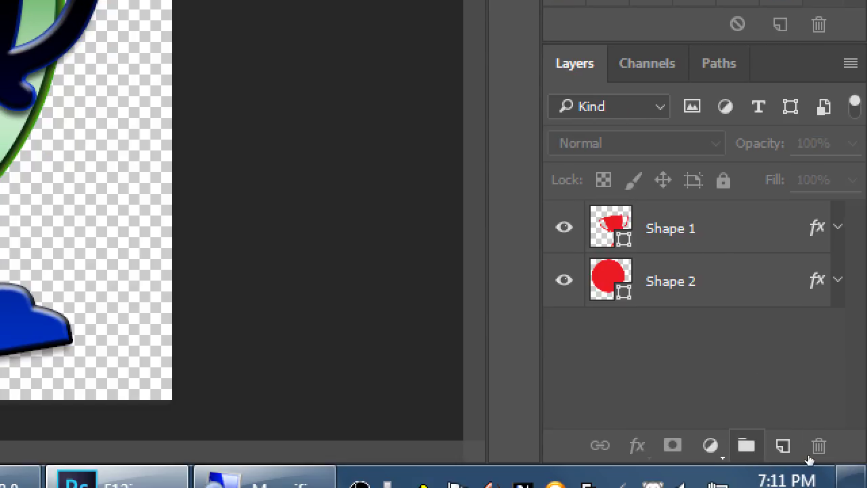
left_click(746, 445)
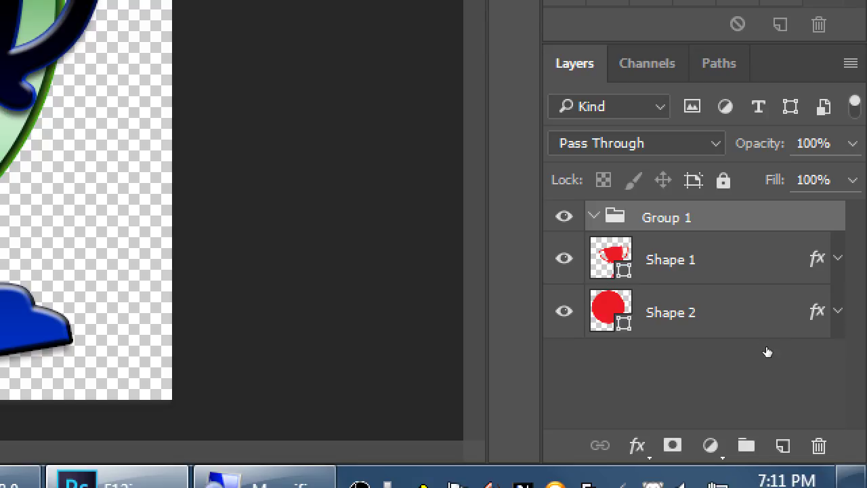
left_click_drag(774, 345, 796, 404)
Step: Move Shape 1 and Shape 2 into Group 1, with Shape 2 stacked above Shape 1
left_click_drag(765, 363, 768, 343)
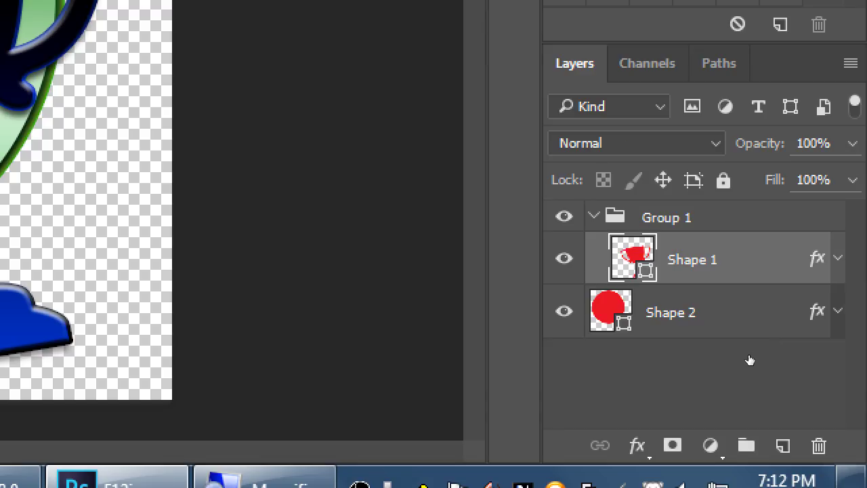
left_click_drag(743, 383, 761, 346)
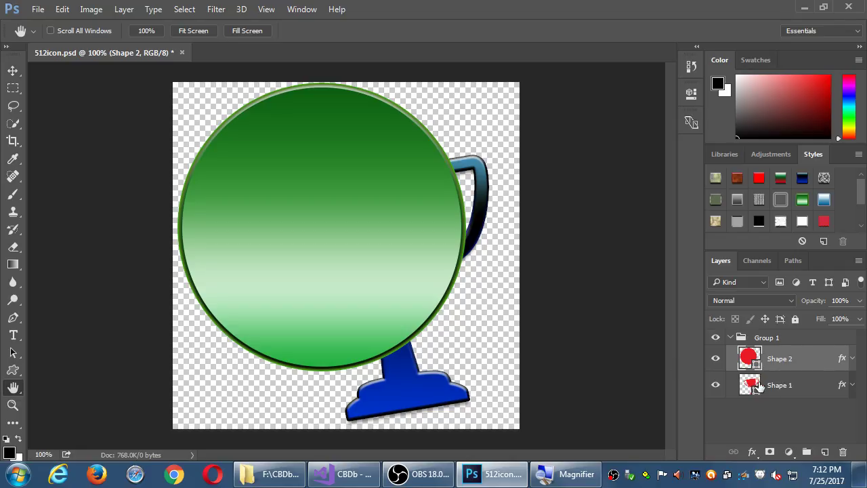
left_click_drag(773, 386, 777, 358)
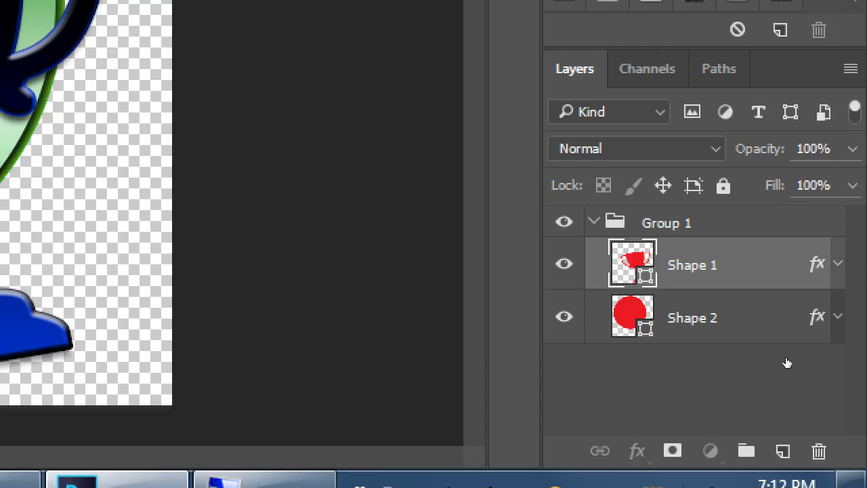
left_click_drag(772, 356, 763, 458)
left_click_drag(763, 375, 756, 372)
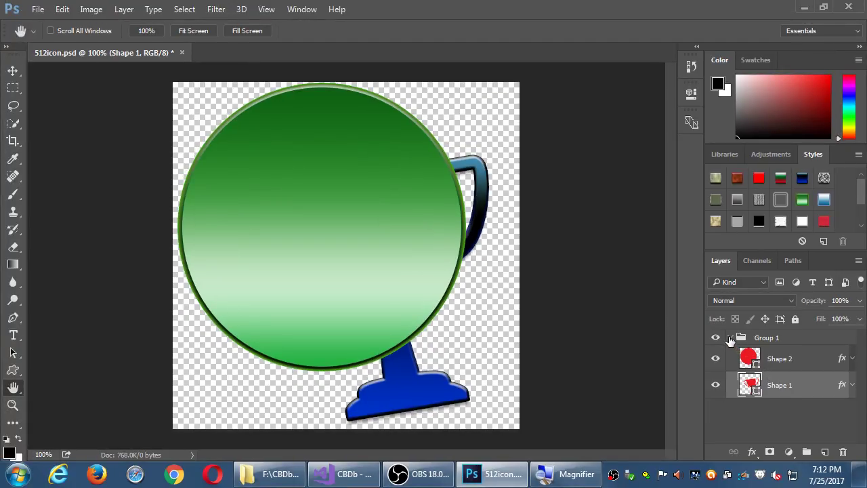
Step: Stack the trophy Shape 1 above the green circle Shape 2 inside Group 1
left_click(731, 338)
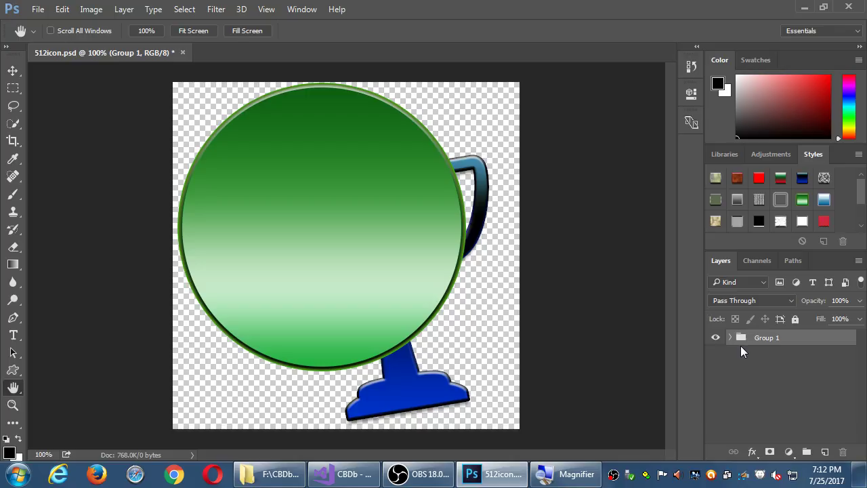
left_click(729, 338)
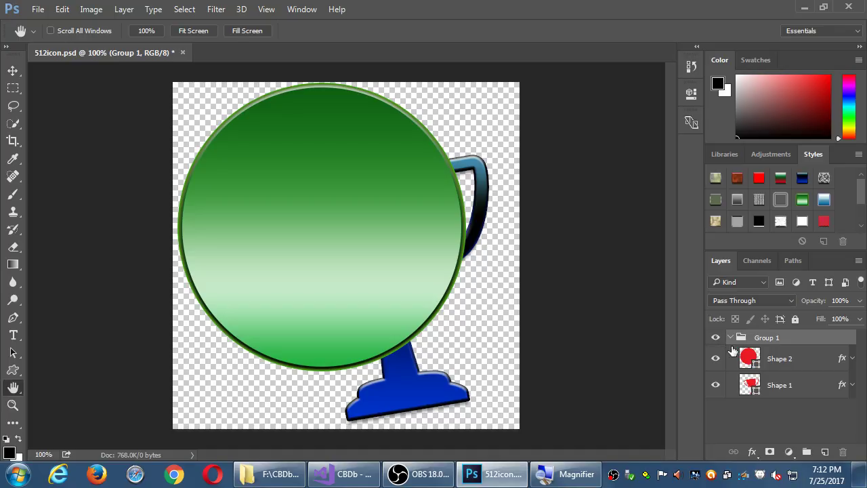
left_click_drag(766, 382, 783, 357)
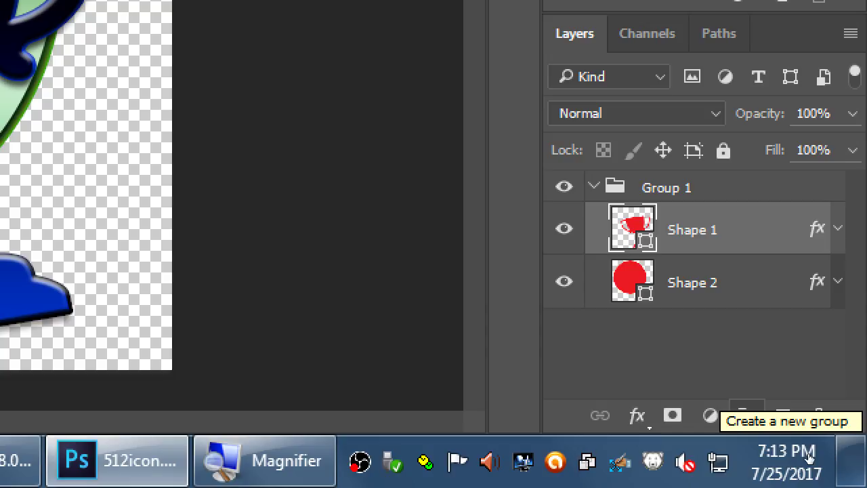
key("super+minus")
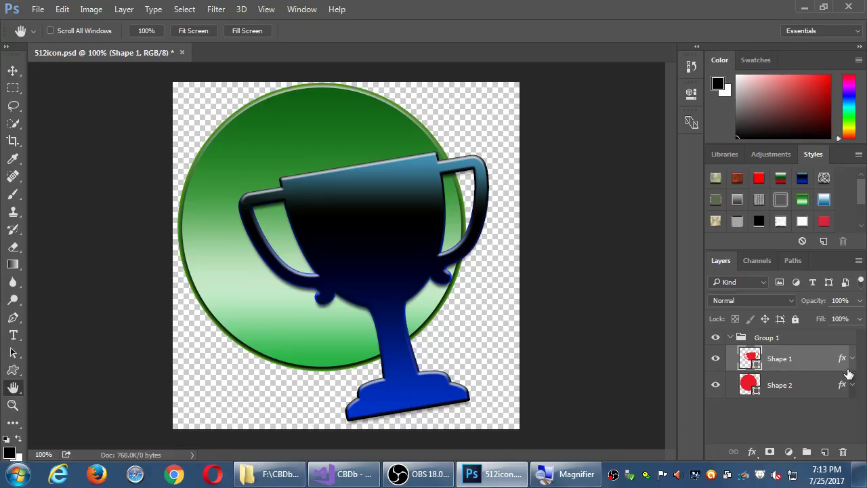
Step: Toggle the visibility of Shape 2 and Group 1, leaving Group 1 hidden
left_click(715, 385)
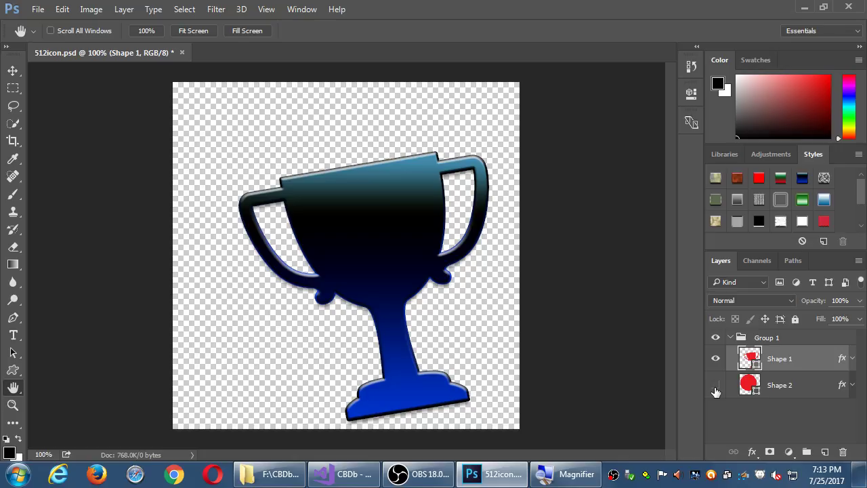
left_click(716, 385)
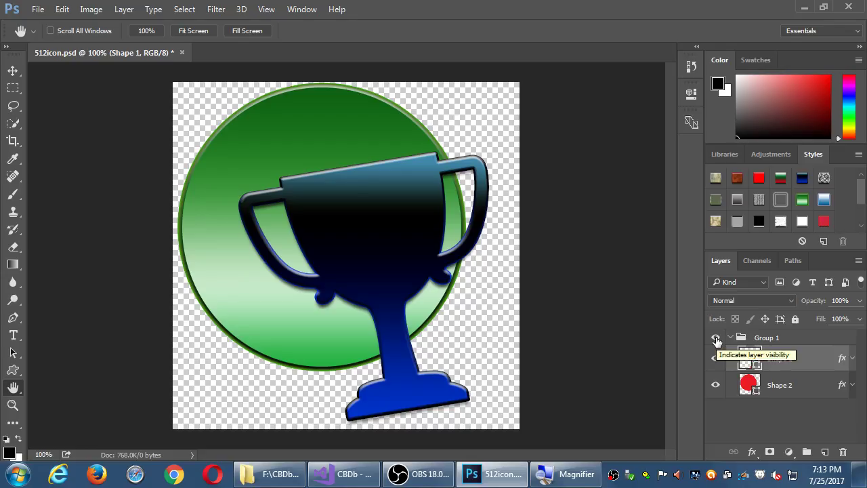
left_click(716, 339)
left_click(716, 339)
left_click(716, 338)
left_click(716, 339)
left_click(716, 339)
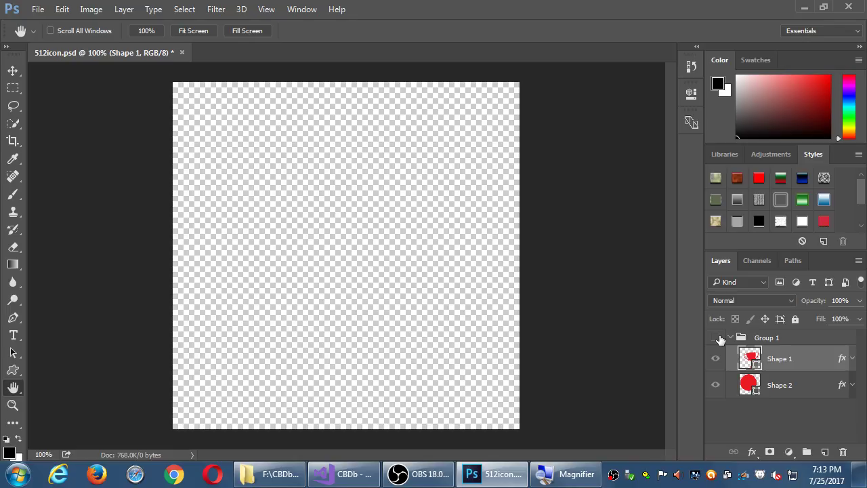
Step: Collapse Group 1 and hide it from the canvas
left_click(716, 339)
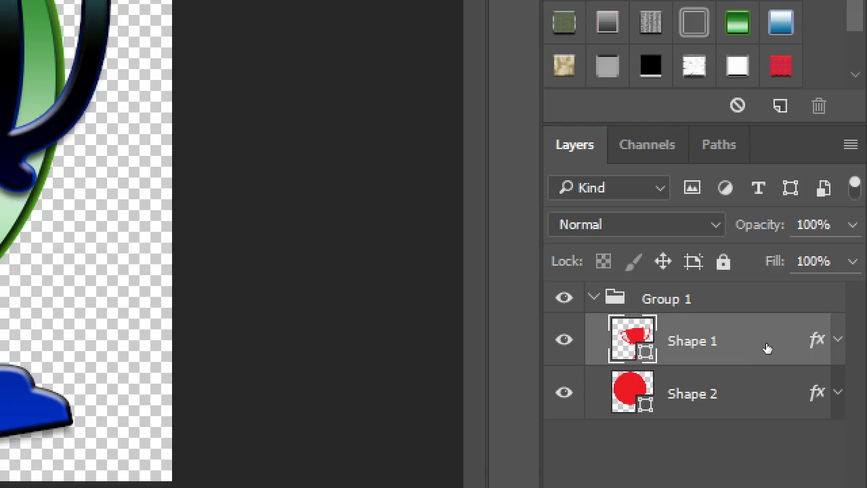
key("ctrl+g")
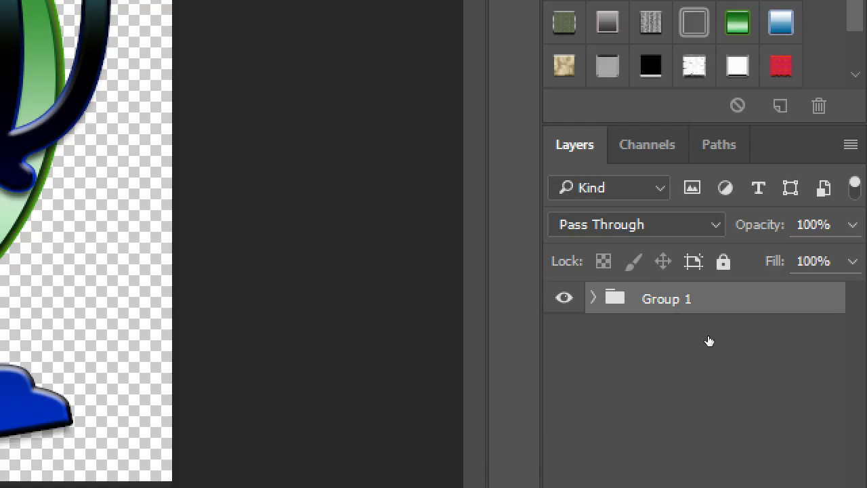
key("ctrl+comma")
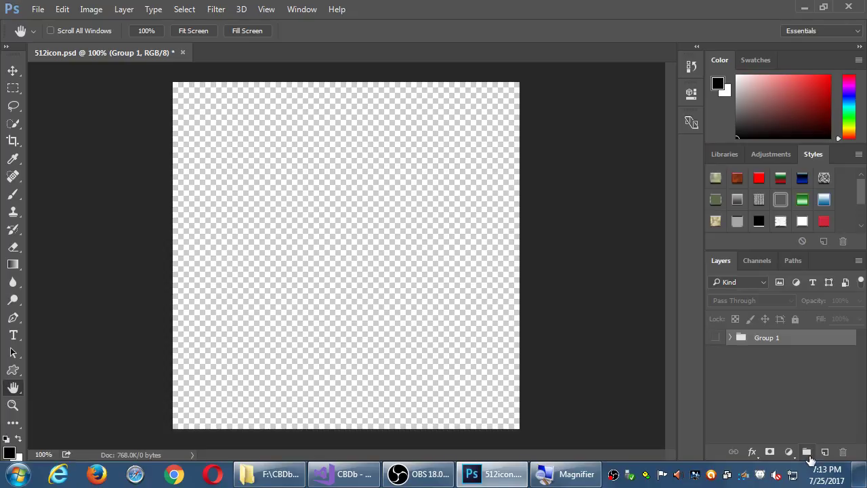
Step: Add a new empty Group 2 above the hidden Group 1 and select it
left_click(808, 452)
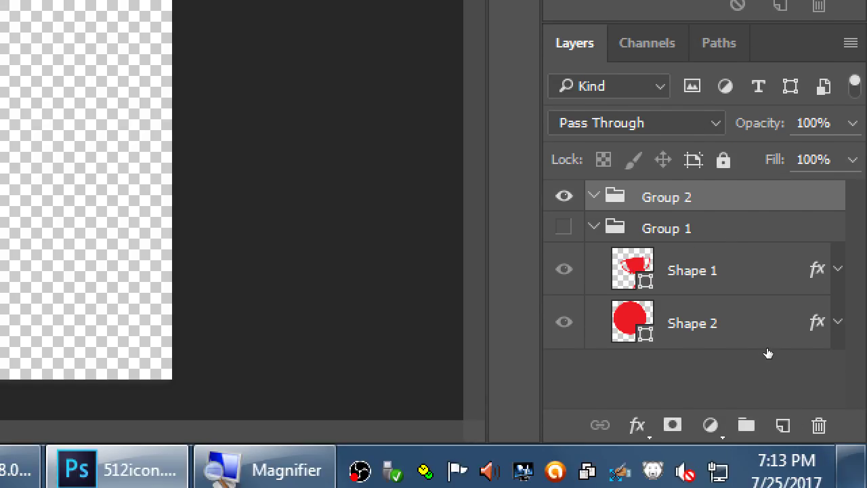
key("Tab")
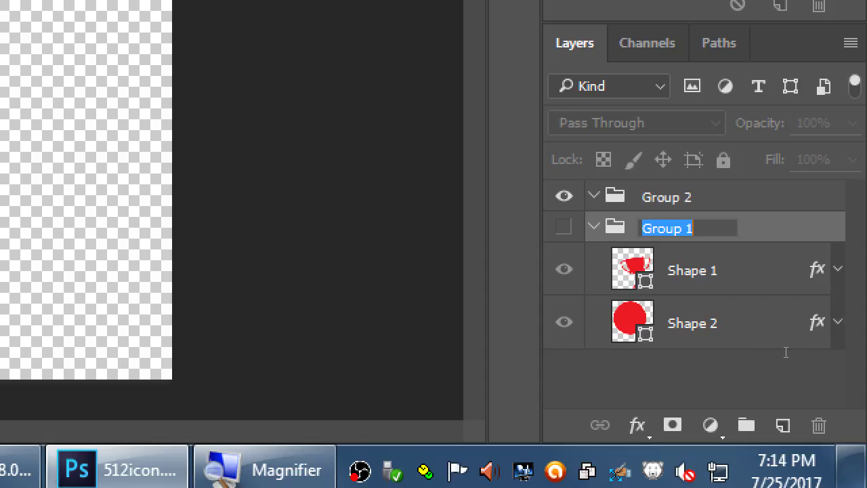
key("Return")
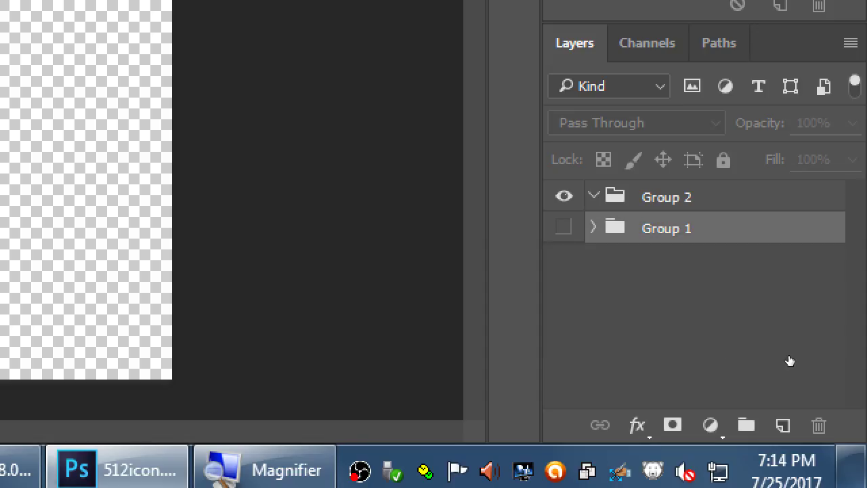
key("ctrl+comma")
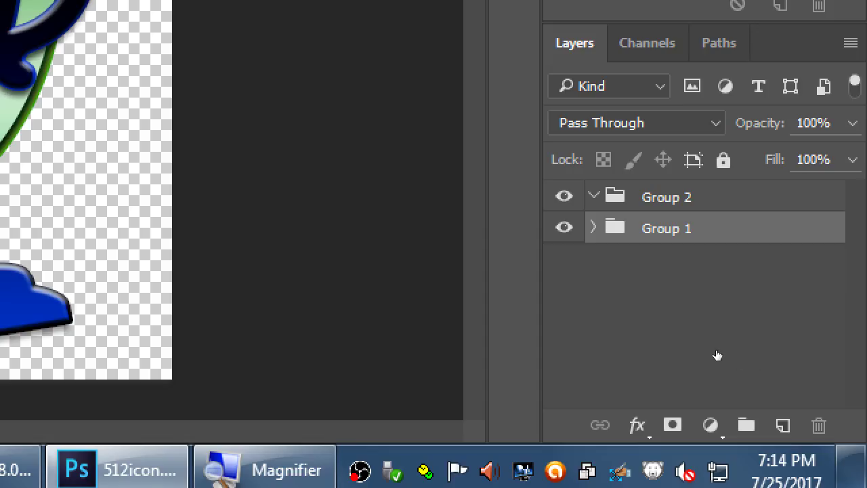
key("ctrl+comma")
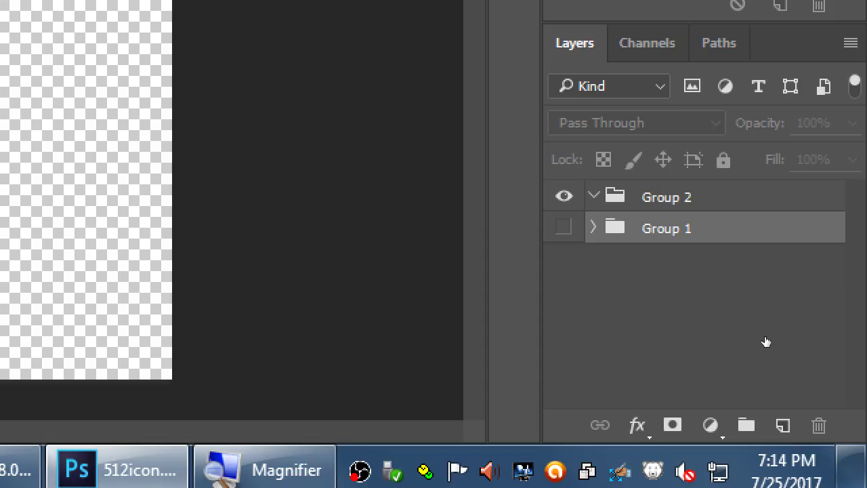
key("alt+bracketright")
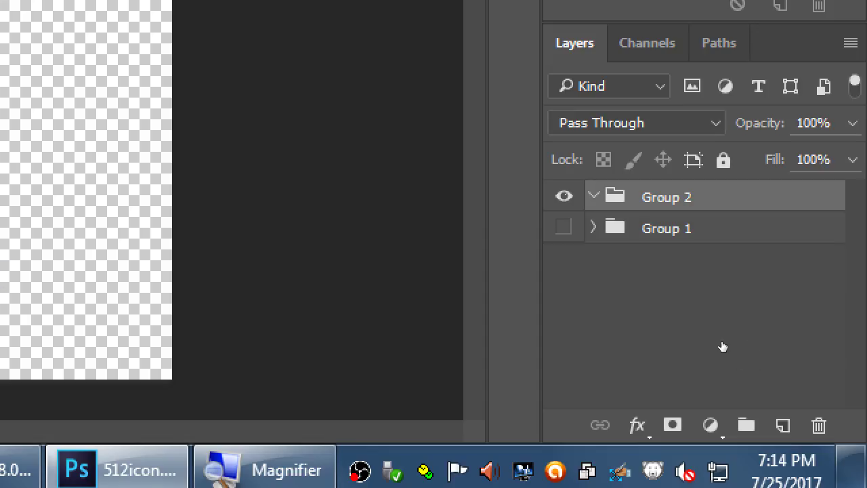
key("ctrl+comma")
key("ctrl+comma")
key("alt+[")
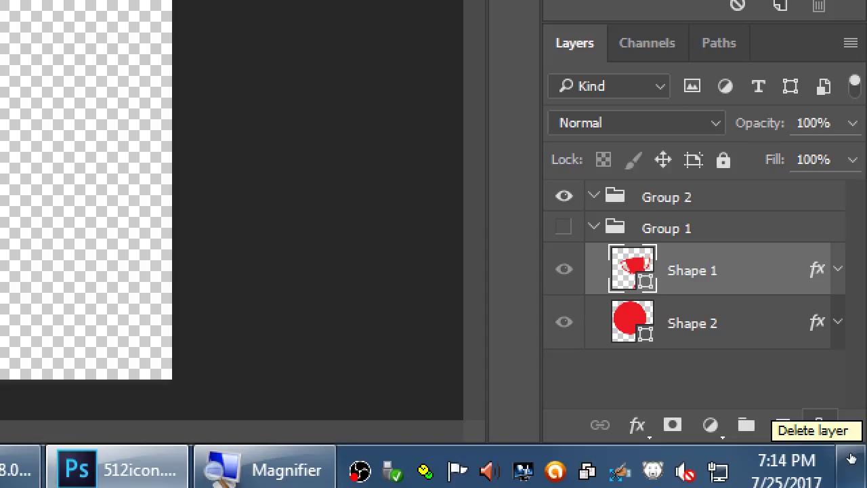
key("alt+]")
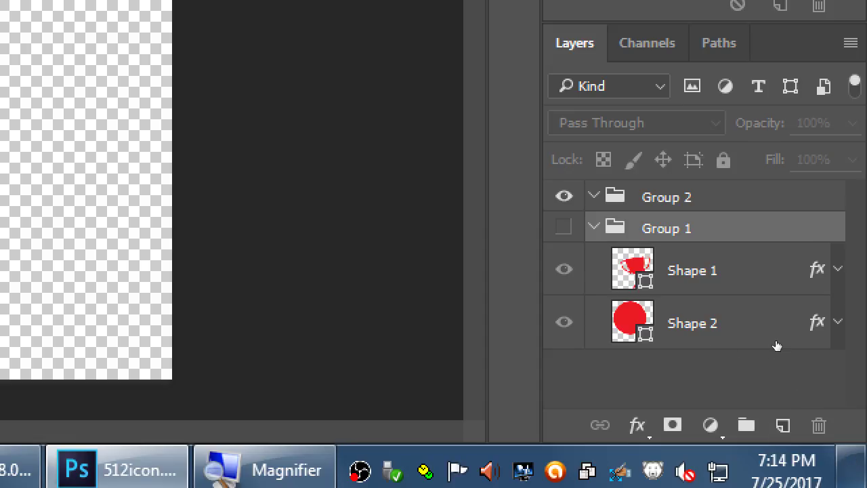
key("Left")
key("alt+]")
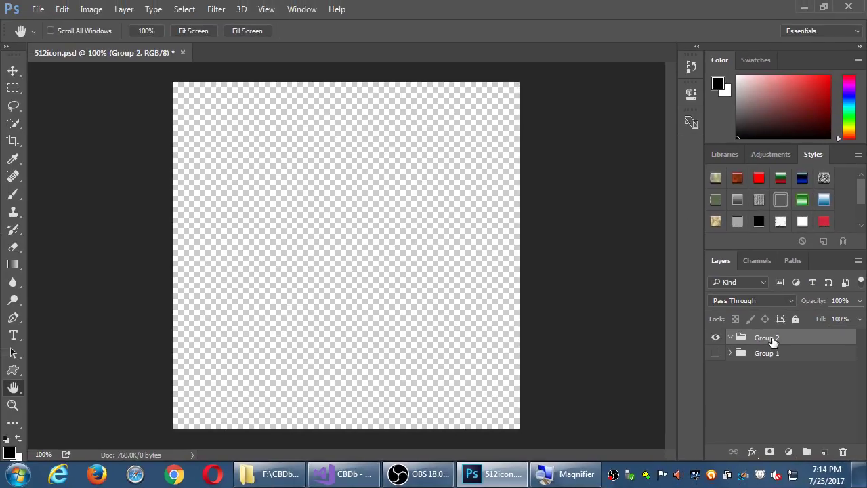
Step: Set the shape tool's fill colour to yellow
key("u")
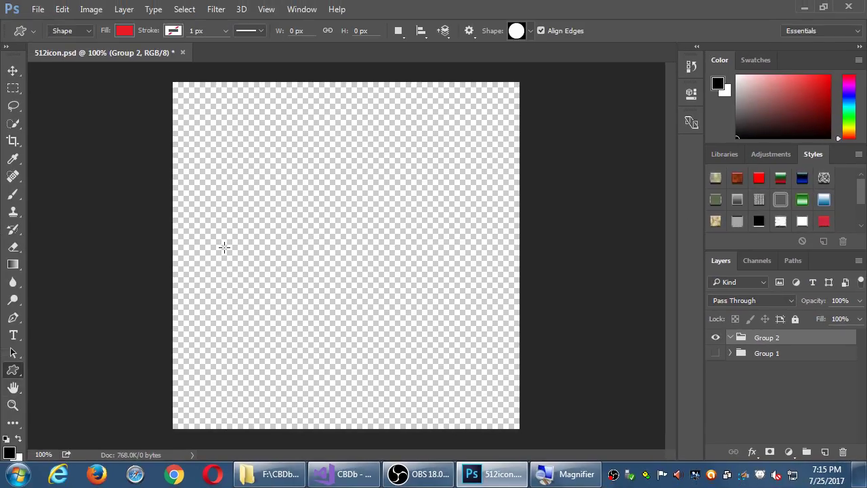
left_click(19, 370)
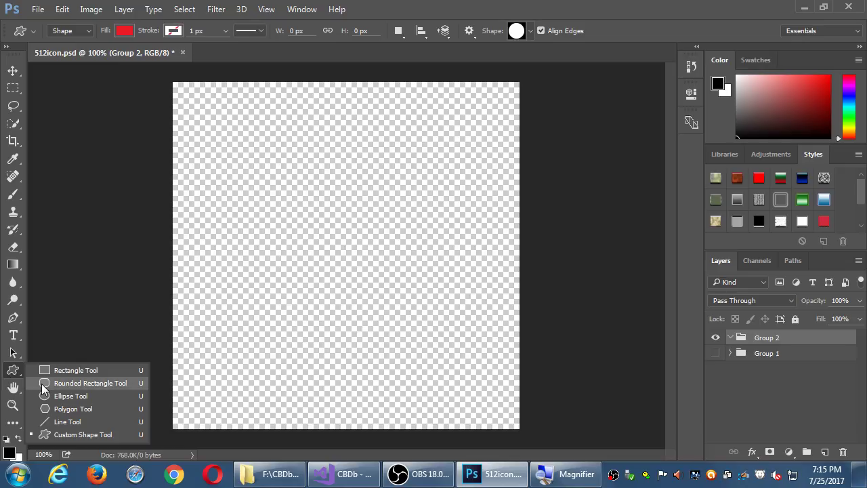
left_click(122, 31)
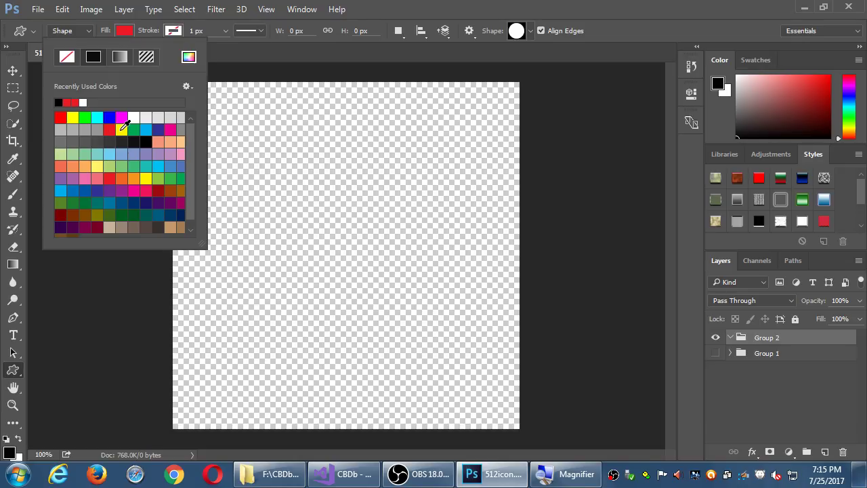
left_click(122, 129)
left_click(131, 32)
Step: Draw a 474 × 486 px yellow rounded rectangle with 10 px corners across the canvas
left_click_drag(179, 95, 411, 389)
key("ctrl+z")
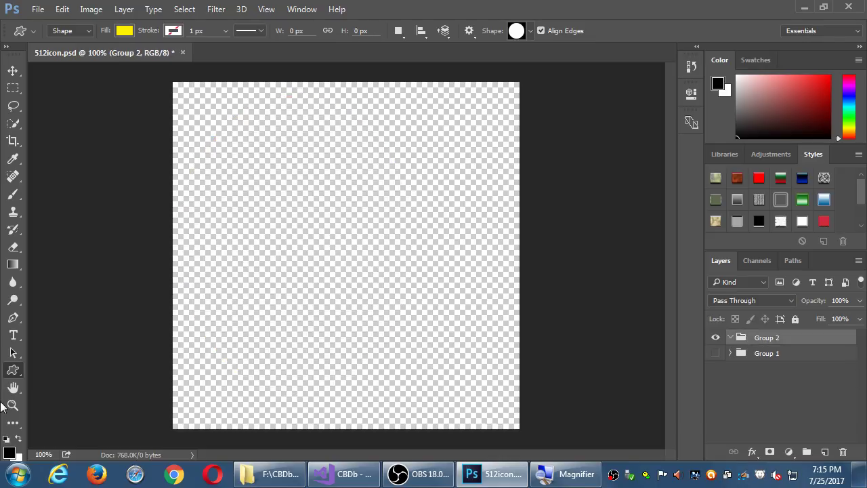
right_click(13, 370)
left_click(68, 383)
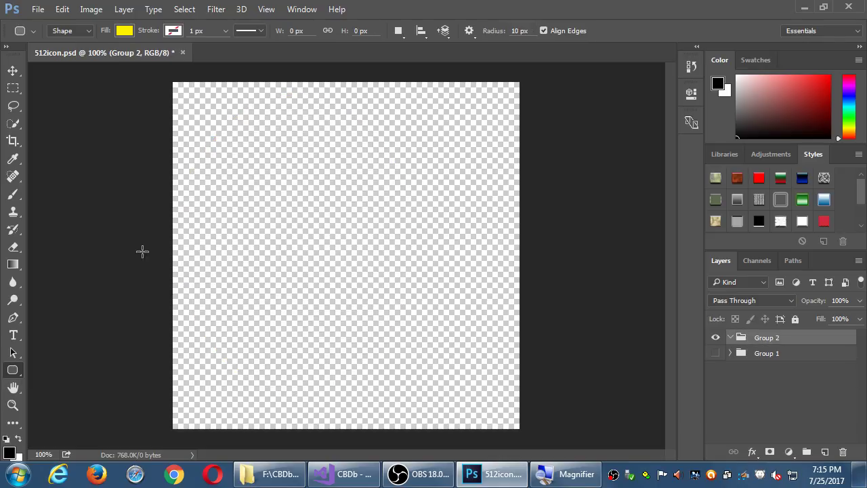
left_click_drag(181, 90, 501, 418)
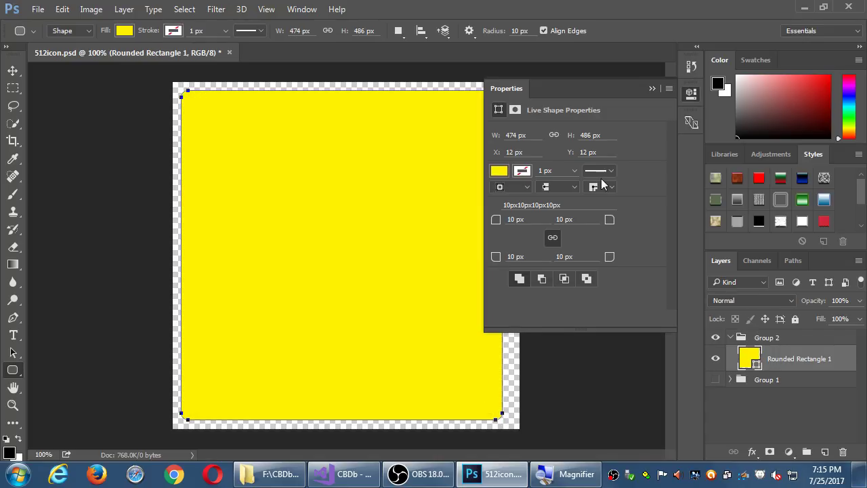
left_click(691, 95)
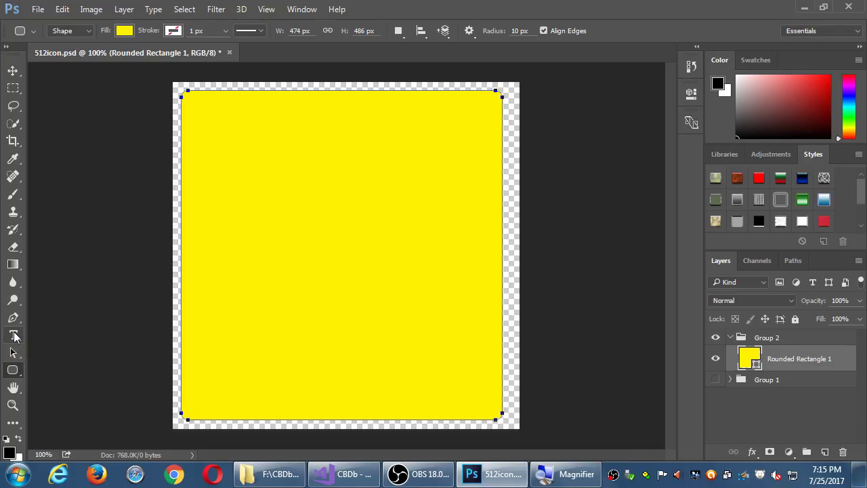
Step: Type 'CBD' in 72 pt Matura MT Script Capitals inside the yellow rectangle
left_click(13, 336)
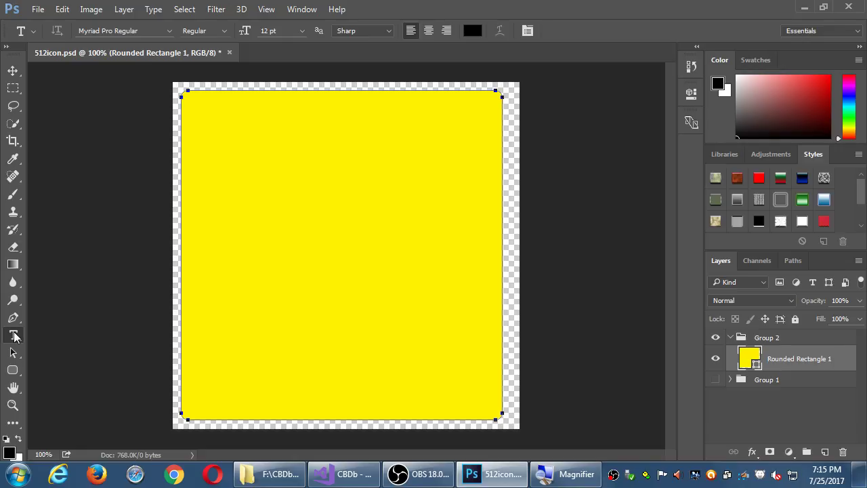
left_click(170, 32)
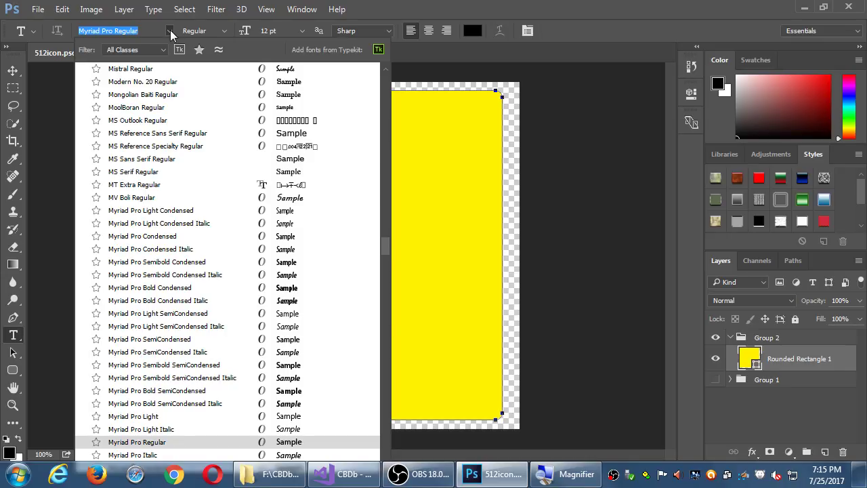
left_click(387, 102)
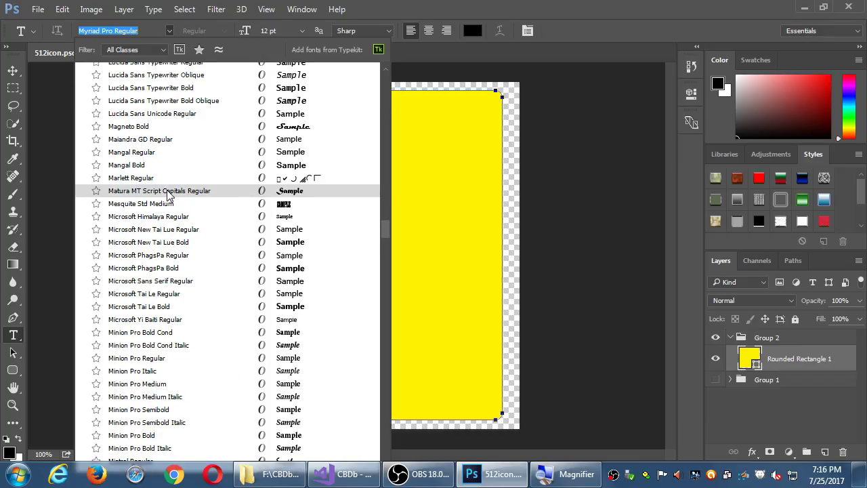
left_click(293, 195)
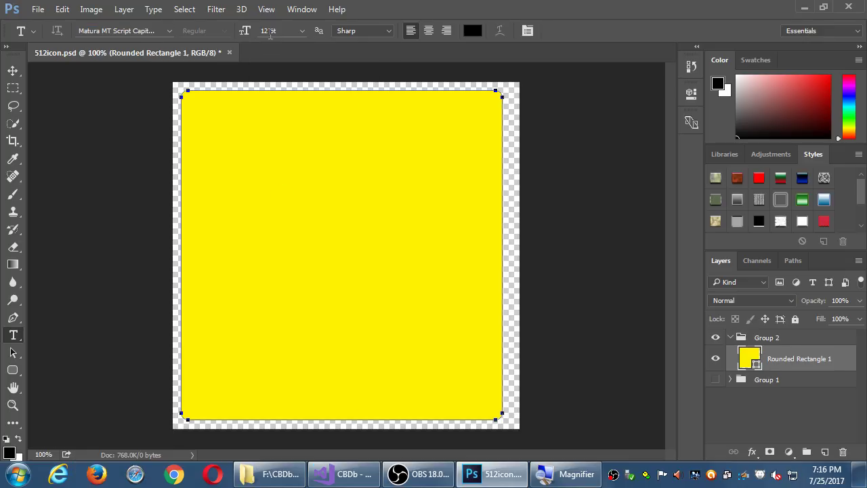
left_click(301, 32)
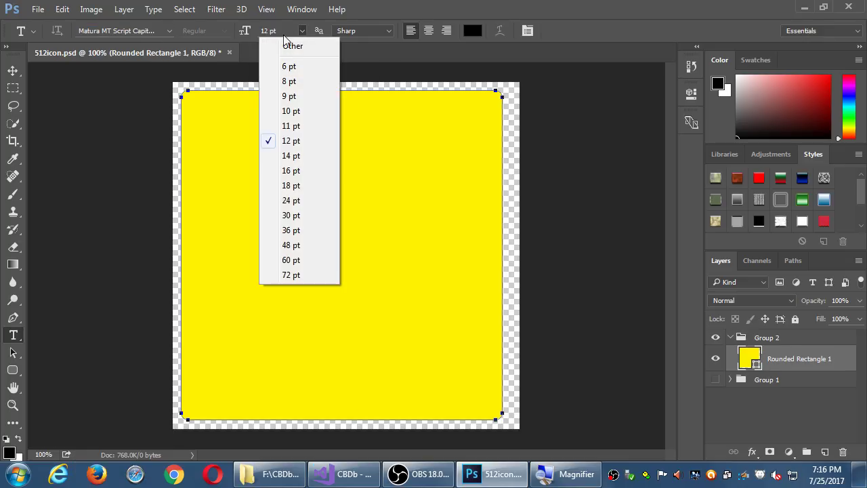
left_click(299, 275)
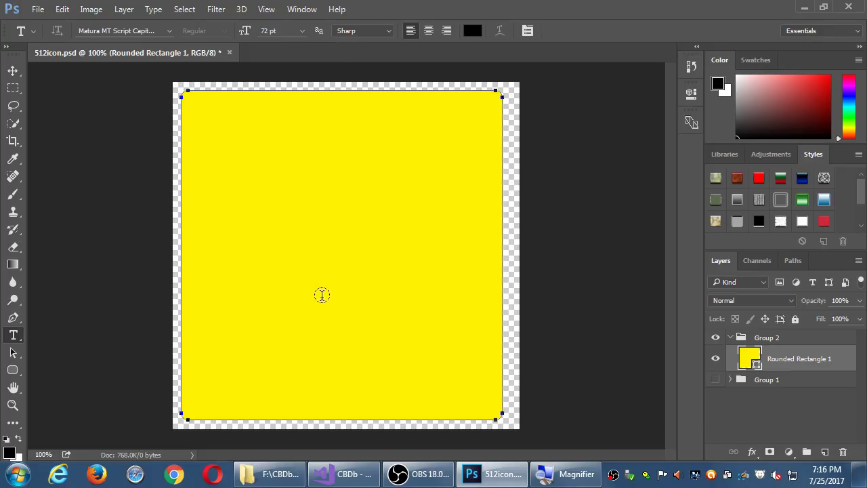
left_click(328, 262)
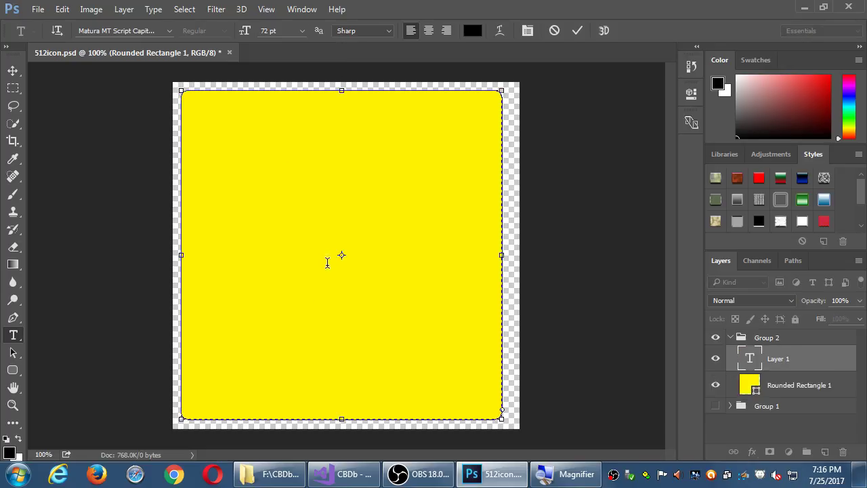
type("CBD")
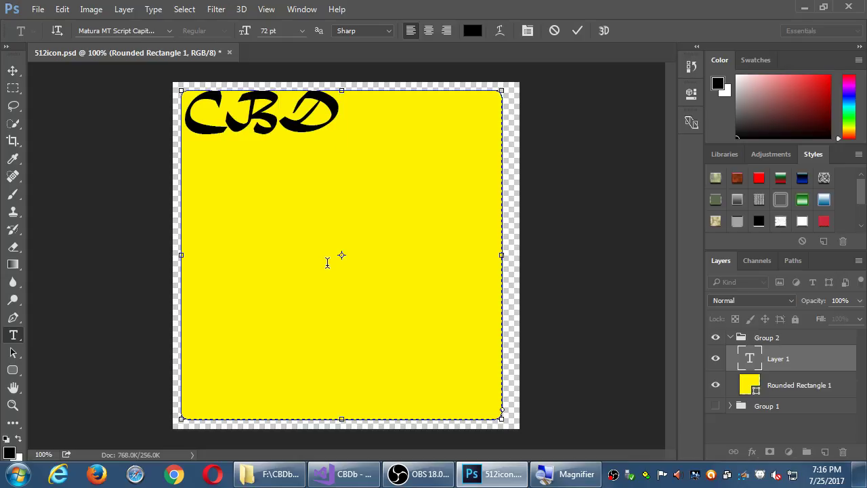
Step: Change the text to CBDB, then erase it and cancel the text entry
key("BackSpace")
type("DB")
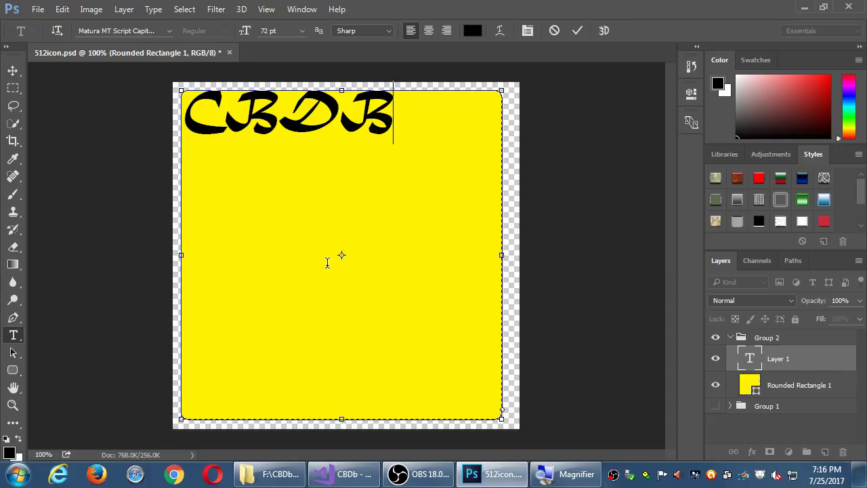
key("ctrl+a")
key("BackSpace")
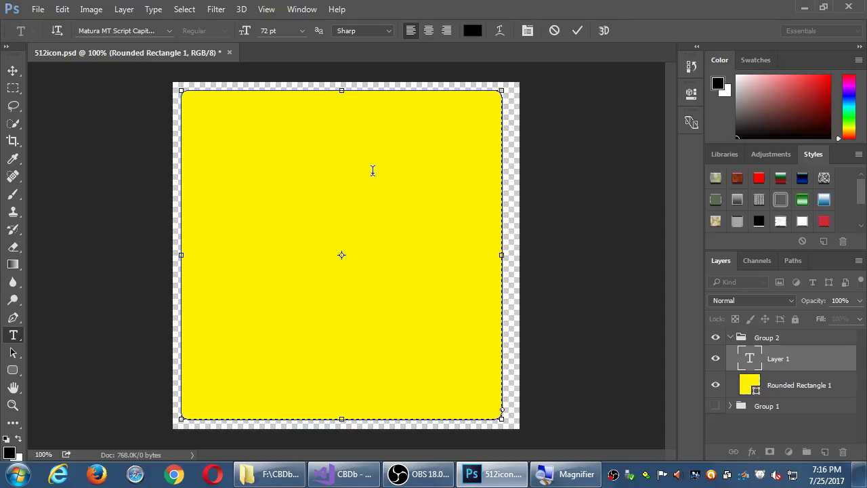
key("Escape")
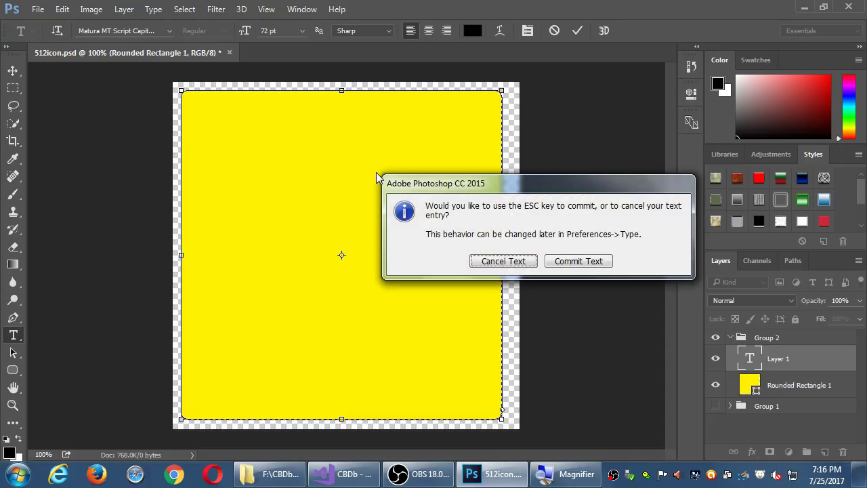
left_click(506, 261)
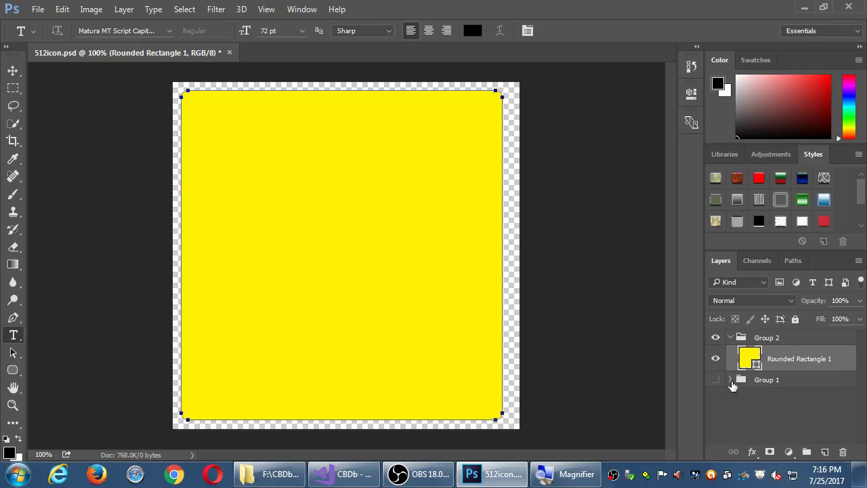
Step: Delete the Rounded Rectangle 1 layer and confirm the deletion
left_click_drag(835, 441, 844, 450)
left_click(843, 452)
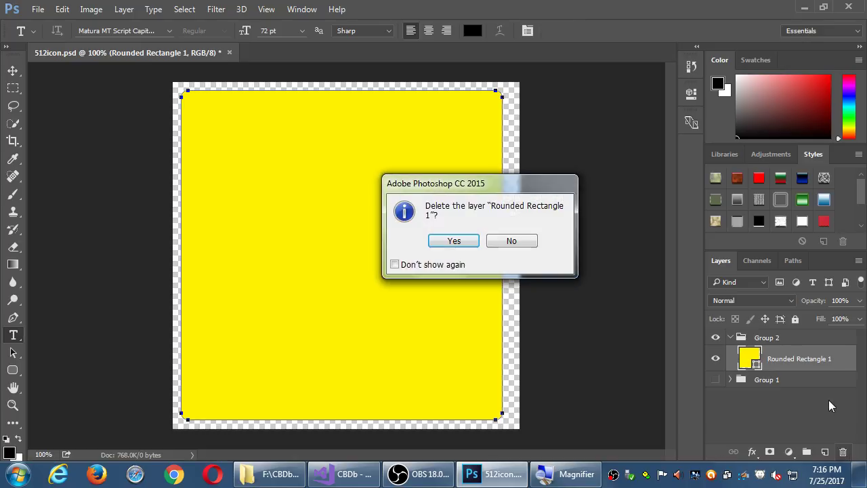
left_click(454, 240)
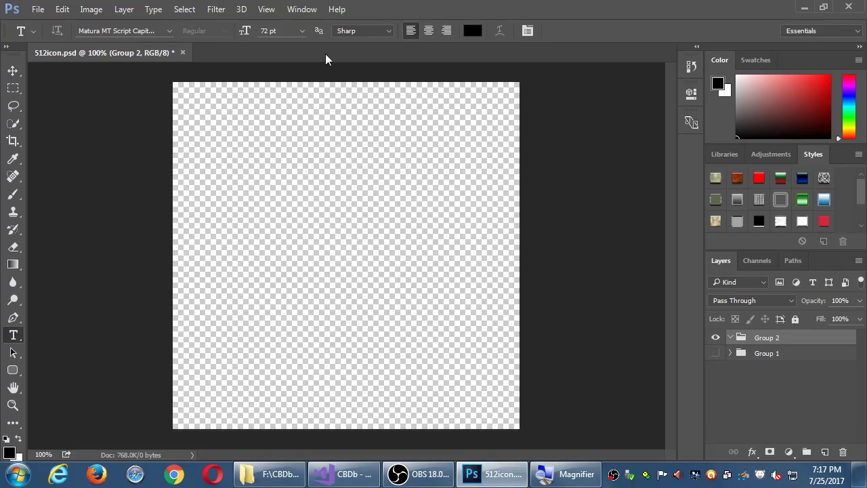
Step: Set the text size to 150 pt, type 'cbdb' on the canvas and select it
left_click(303, 32)
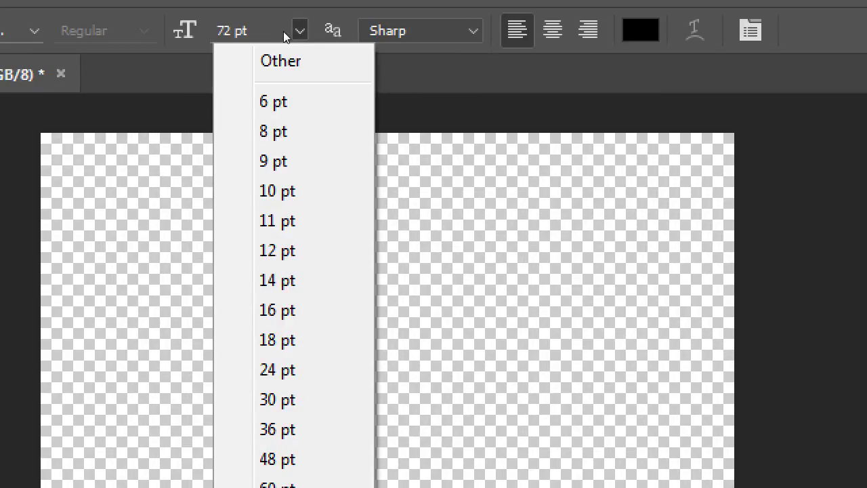
left_click(293, 30)
left_click_drag(280, 31, 216, 32)
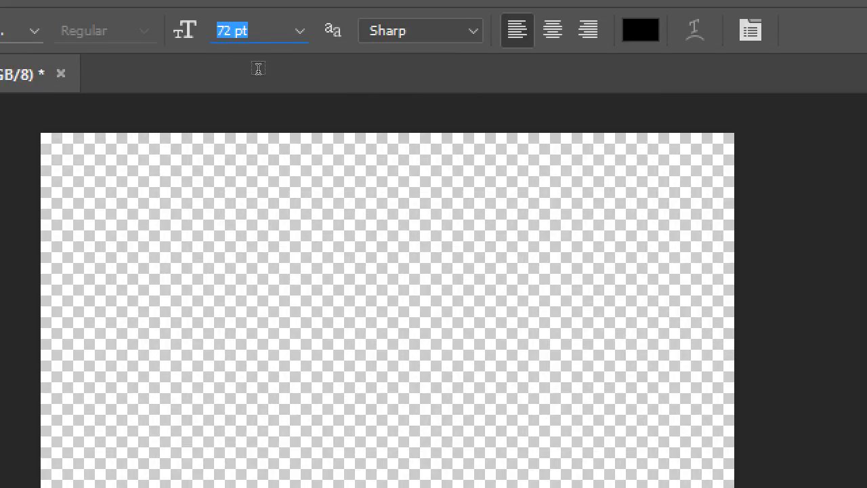
type("150")
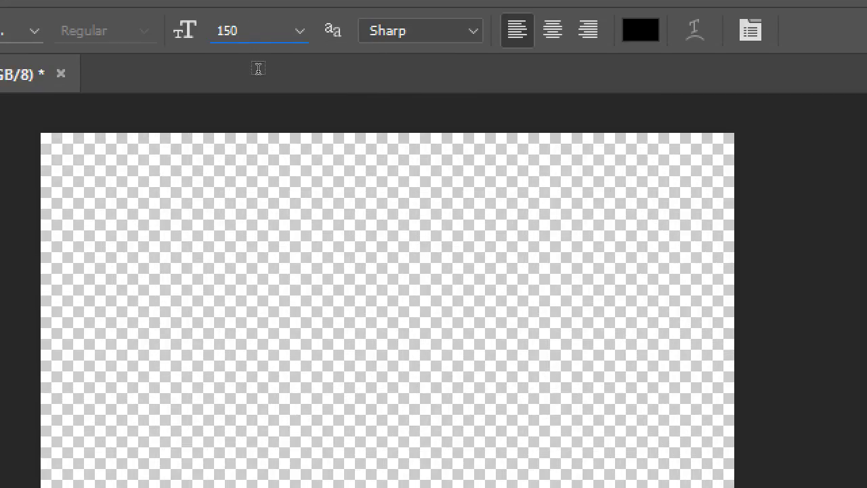
key("Return")
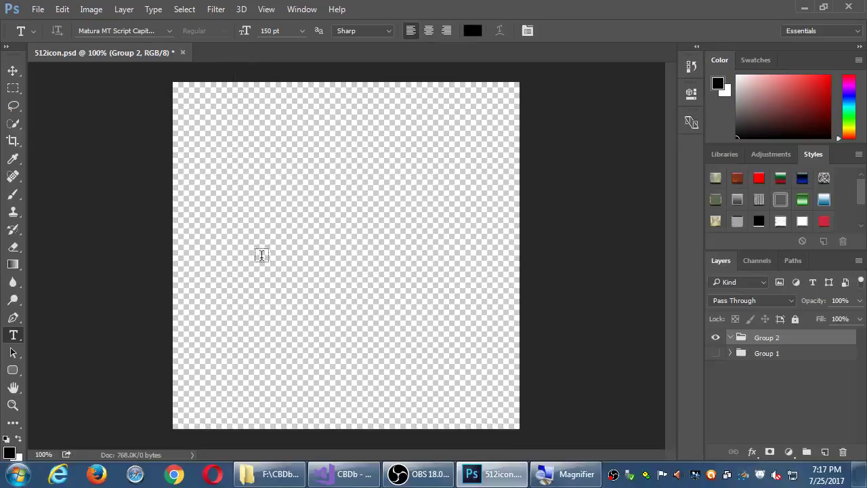
left_click(326, 453)
type("cbdb")
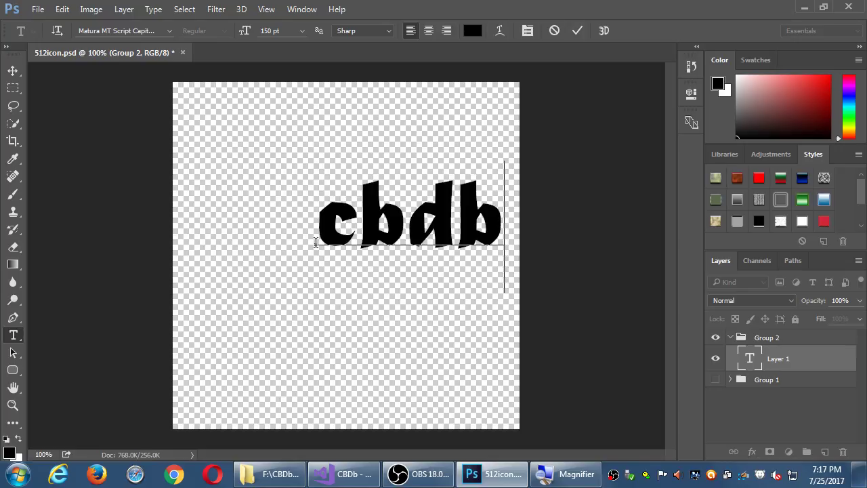
left_click_drag(318, 226, 496, 234)
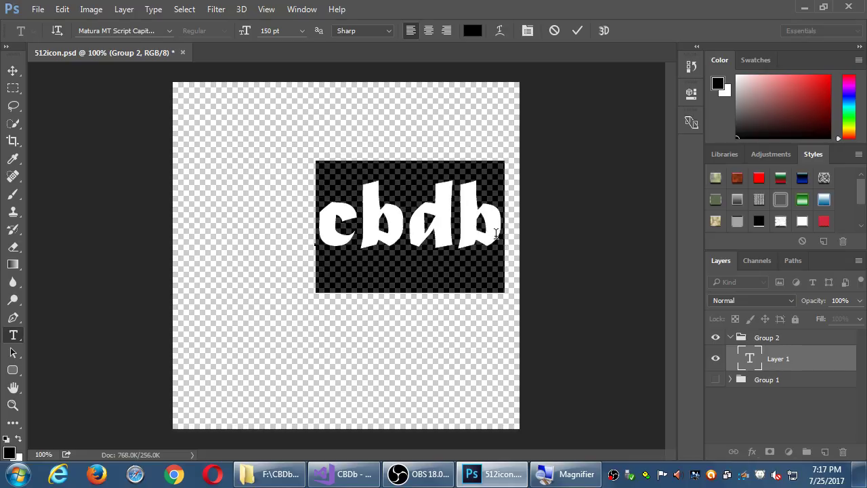
Step: Resize the cbdb text to 200 pt and move it fully inside the canvas
left_click(289, 30)
double_click(289, 30)
type("200")
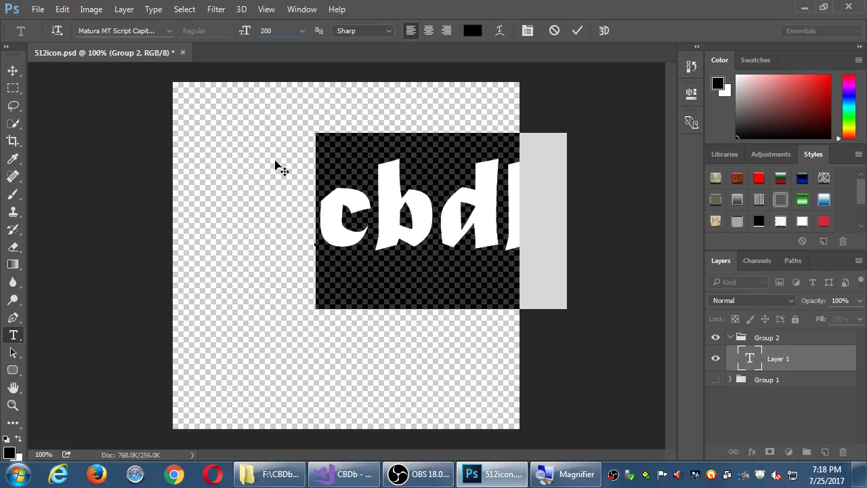
left_click_drag(275, 161, 186, 179)
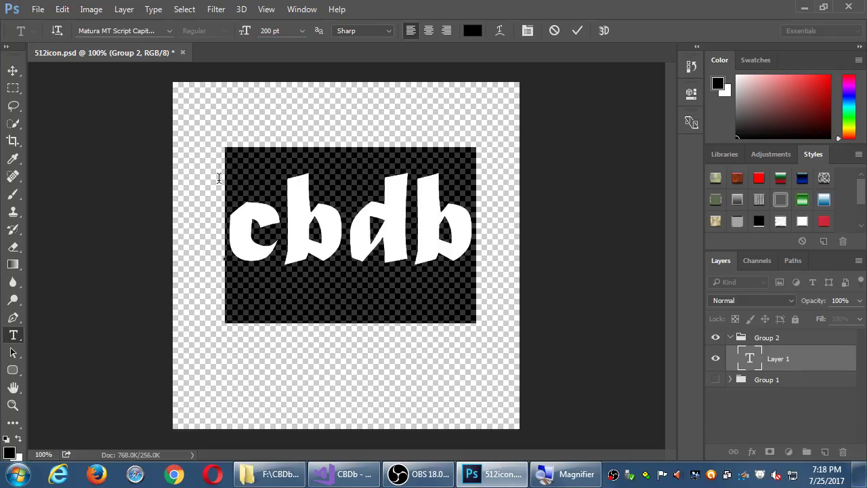
left_click(409, 208)
left_click(293, 206)
left_click_drag(295, 206, 324, 203)
left_click(267, 30)
type("300")
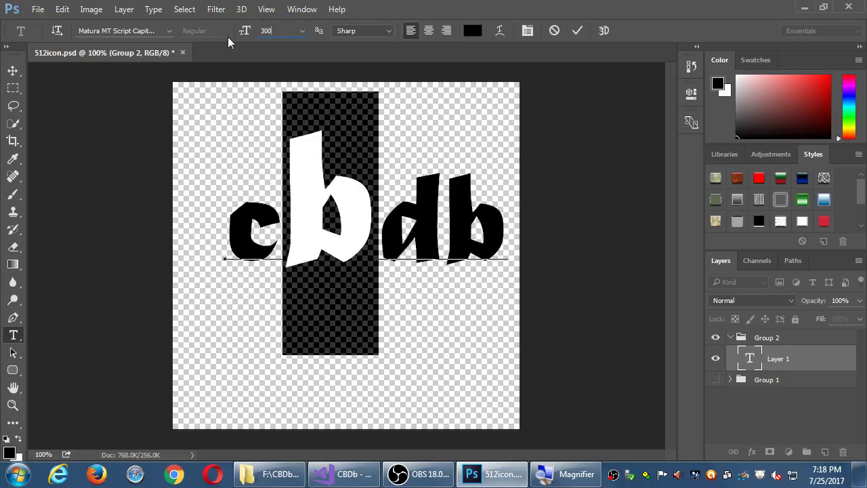
key("BackSpace")
key("BackSpace")
key("BackSpace")
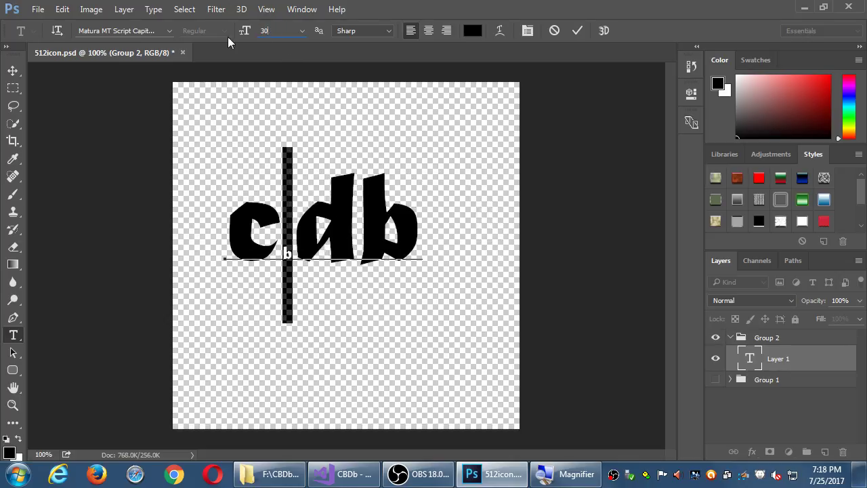
type("200")
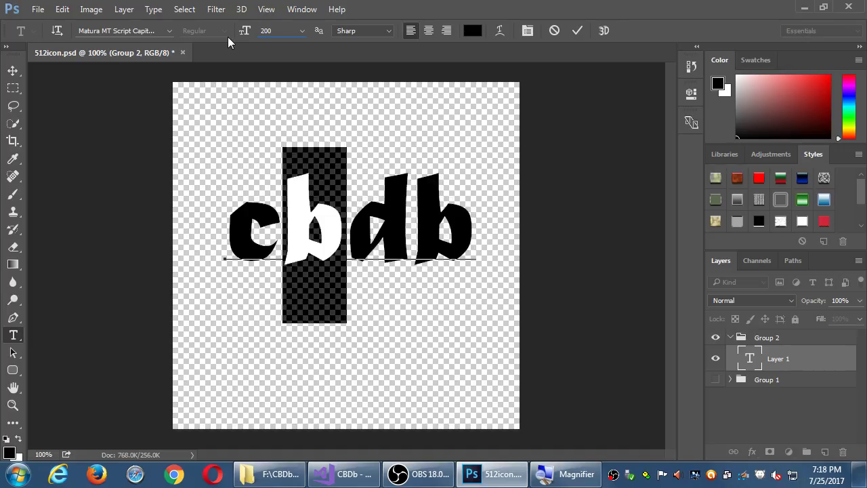
key("Return")
left_click(335, 190)
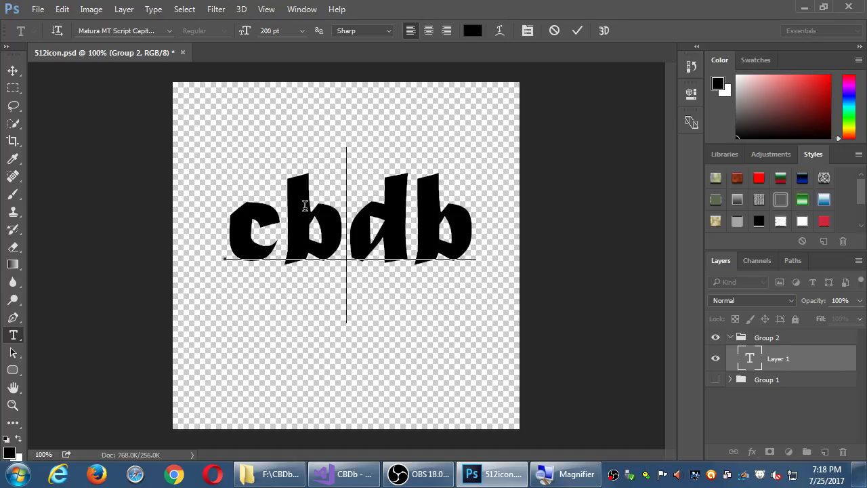
Step: Enlarge all the cbdb lettering to 275 pt and shift it toward the canvas centre
left_click_drag(227, 217, 475, 217)
left_click(286, 30)
type("300")
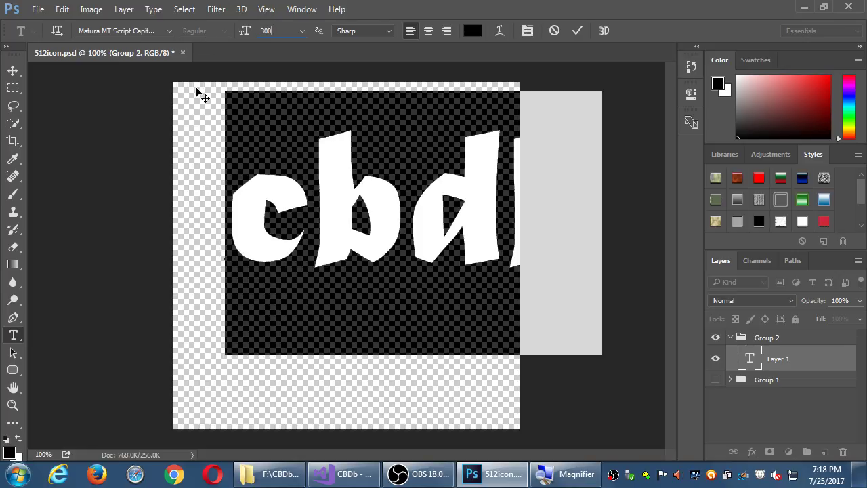
left_click_drag(345, 374, 281, 389)
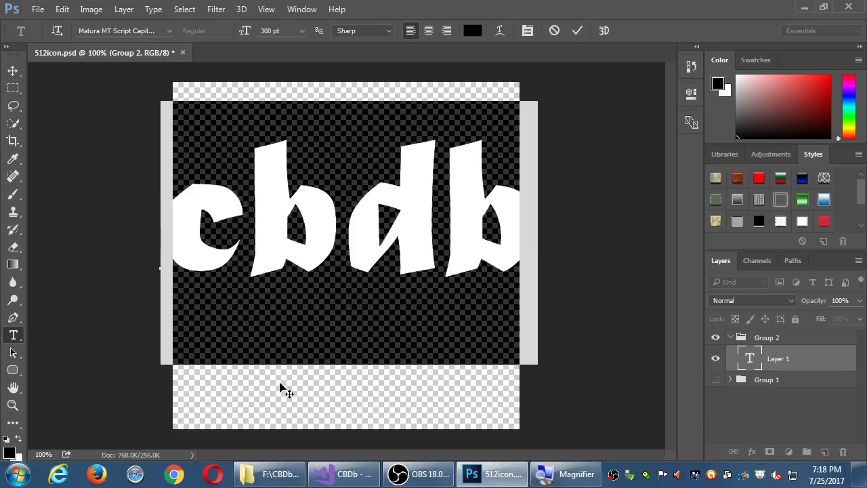
left_click(283, 31)
type("275")
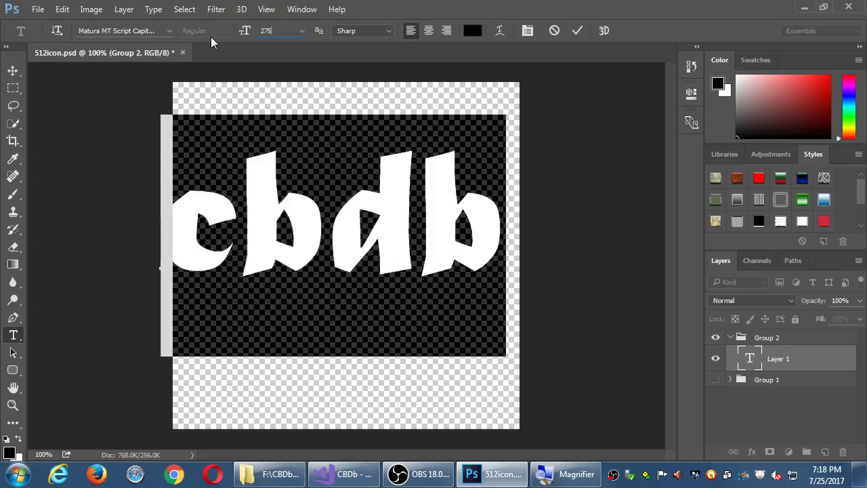
key("Return")
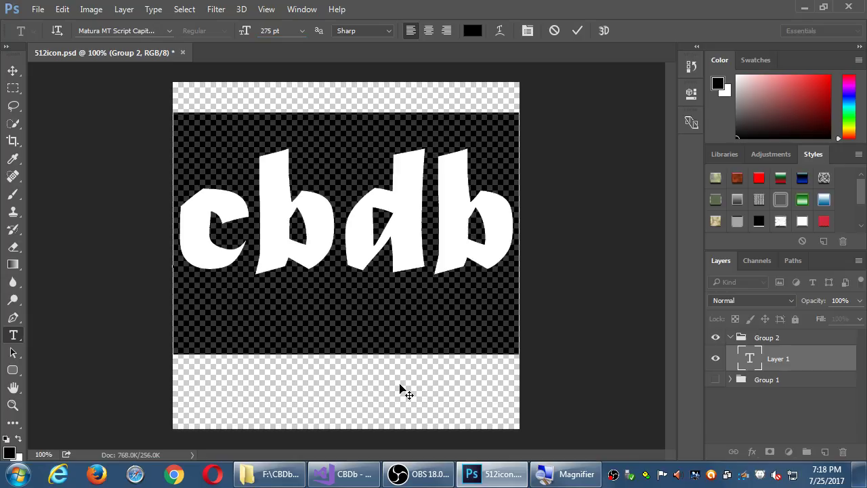
left_click(450, 203)
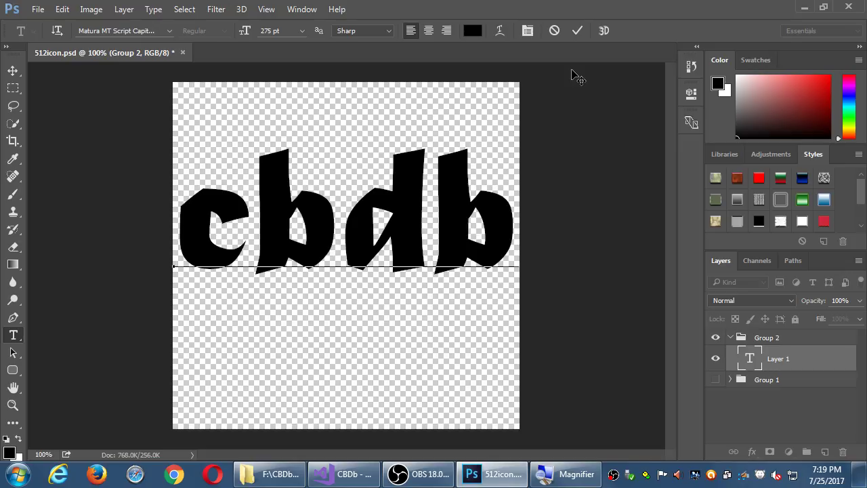
Step: Commit the cbdb text and apply the blue gradient style from the Styles panel
left_click(575, 30)
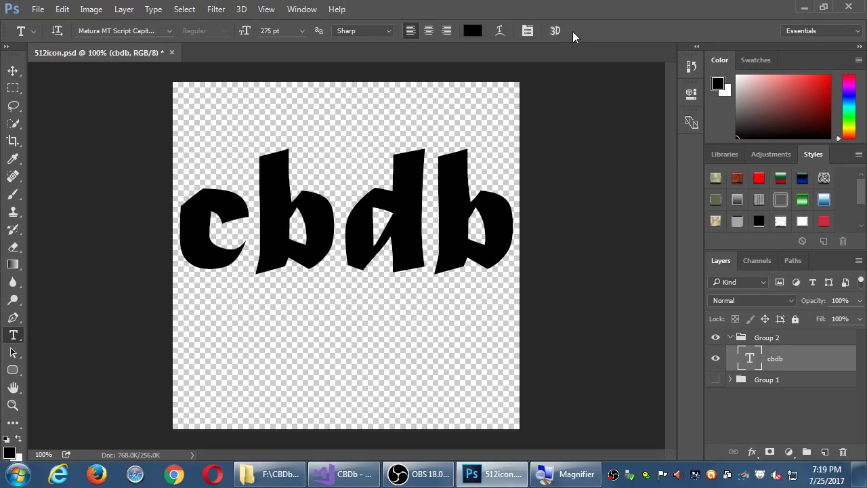
left_click(803, 178)
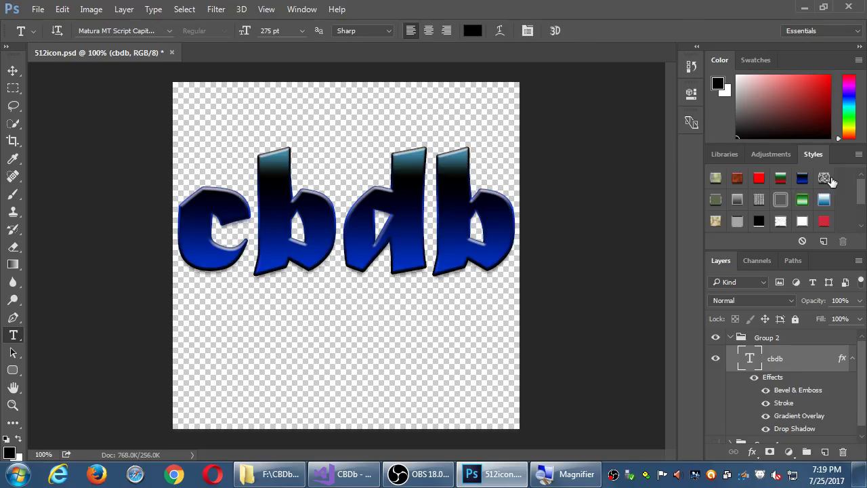
left_click(824, 178)
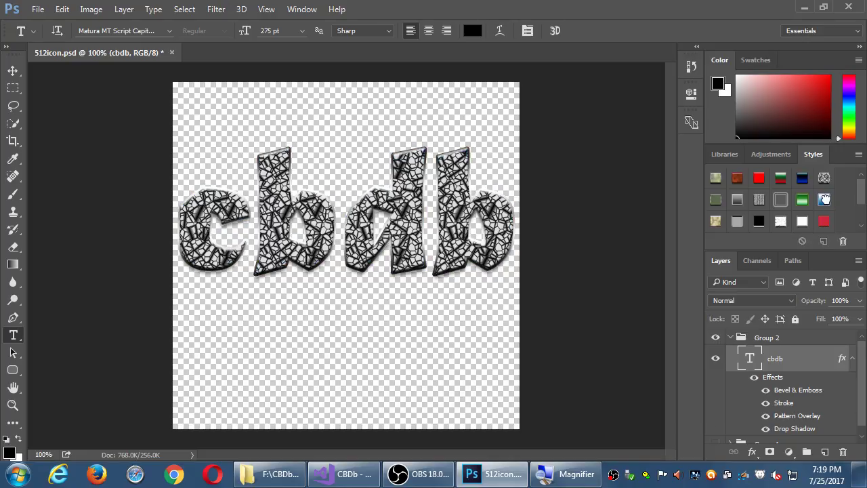
left_click(824, 198)
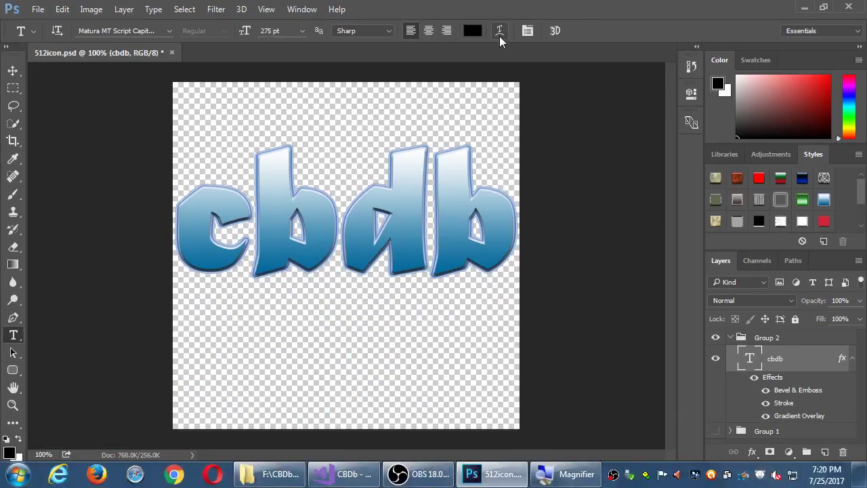
left_click(498, 62)
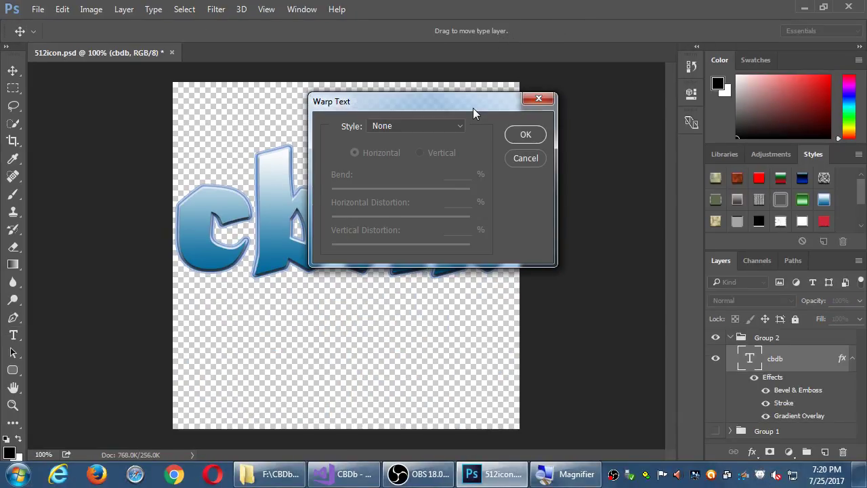
left_click_drag(476, 105, 703, 151)
left_click(683, 175)
left_click(661, 214)
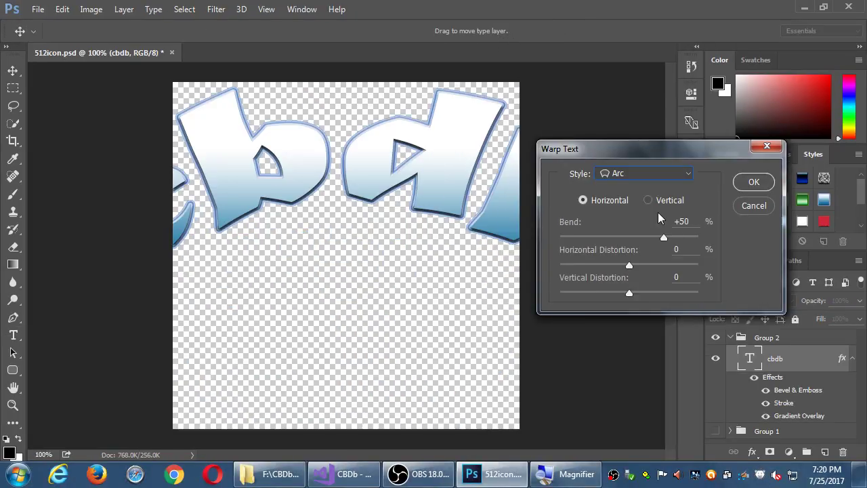
left_click_drag(664, 238, 646, 243)
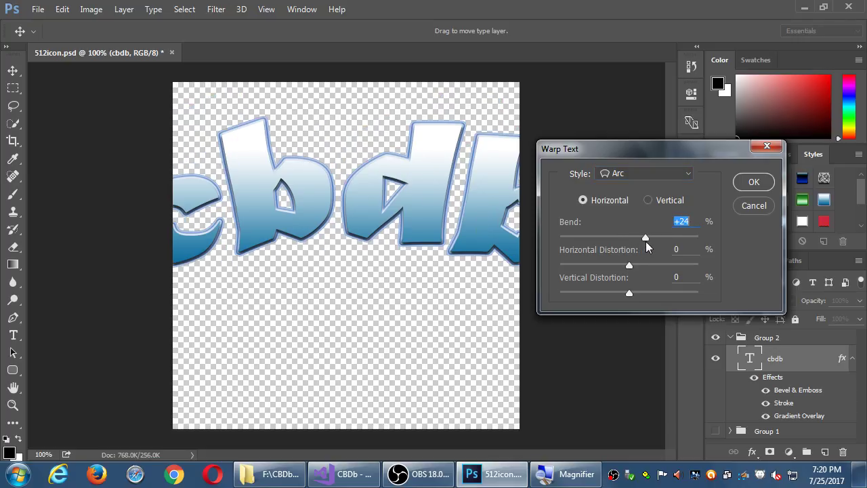
left_click(687, 175)
left_click(641, 291)
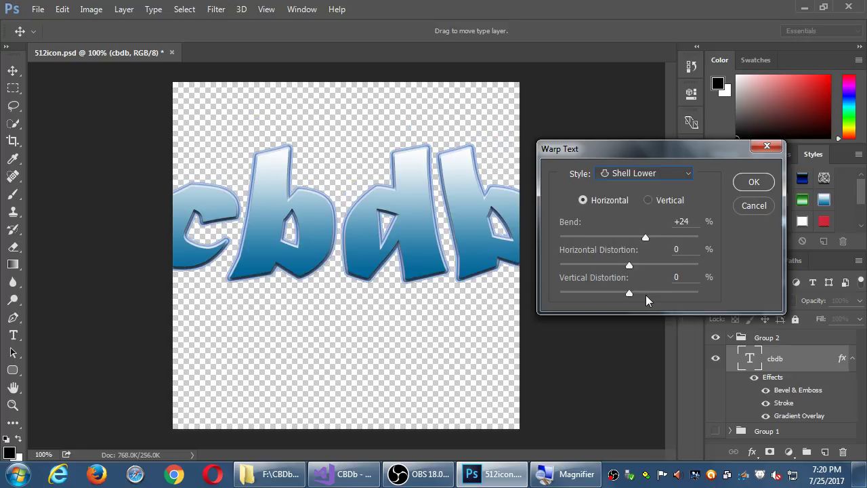
left_click(690, 177)
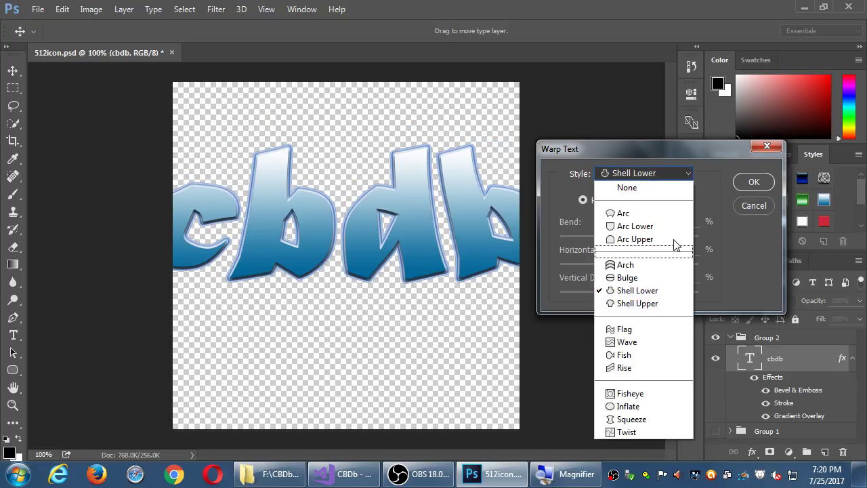
left_click(652, 352)
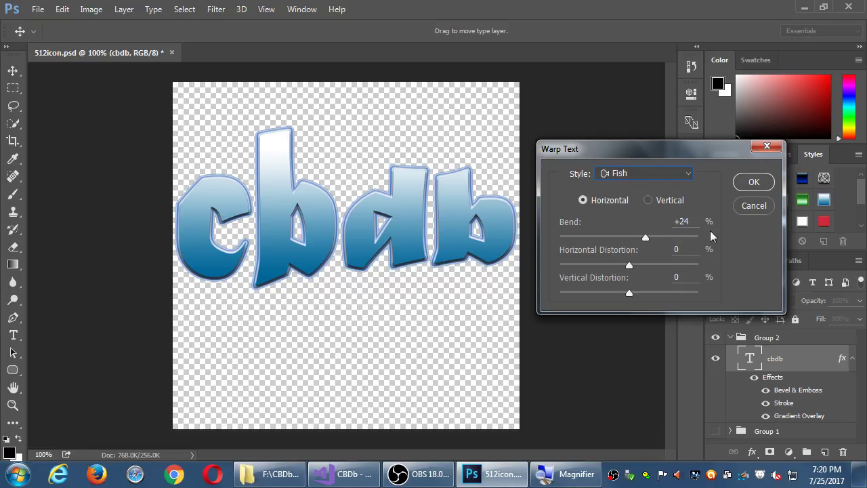
left_click_drag(631, 267, 677, 268)
left_click_drag(631, 295, 658, 293)
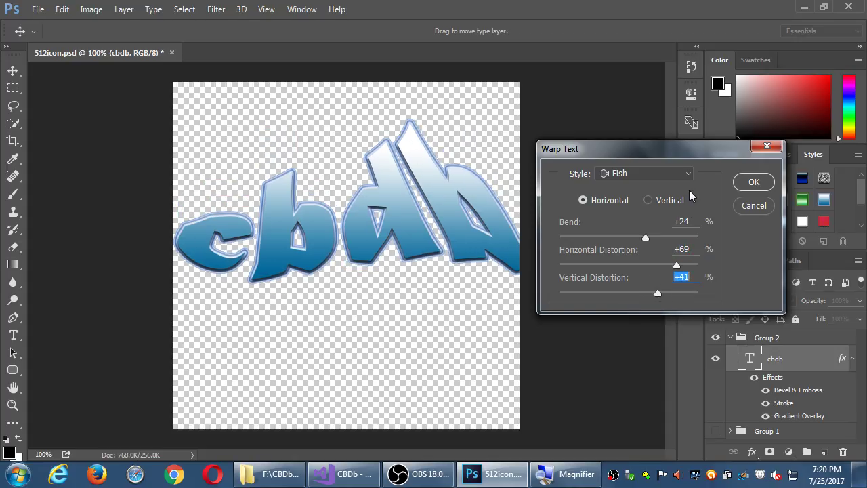
left_click(671, 201)
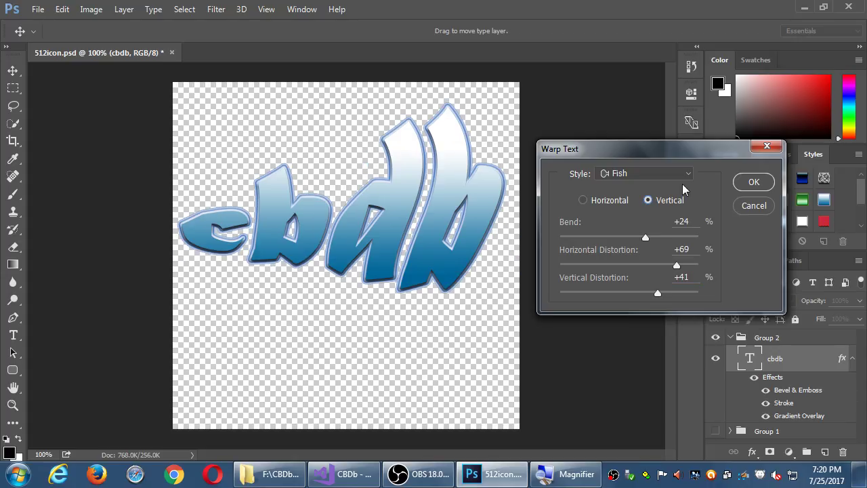
left_click(688, 176)
left_click(650, 385)
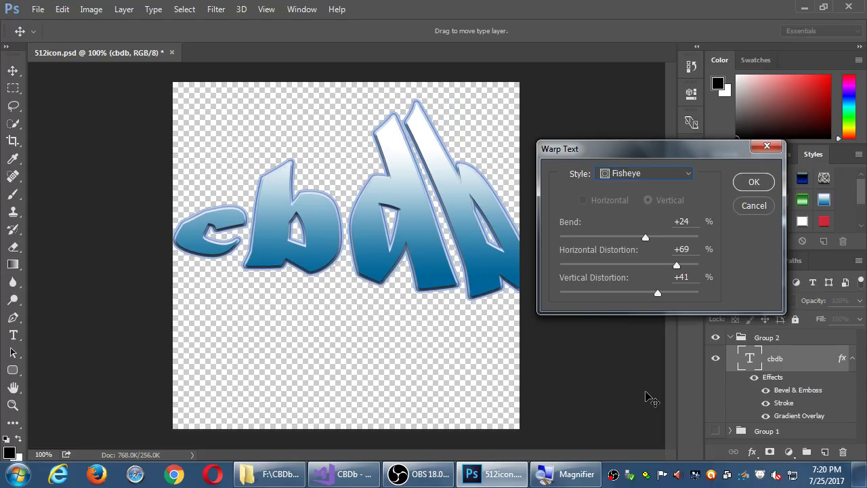
left_click(756, 207)
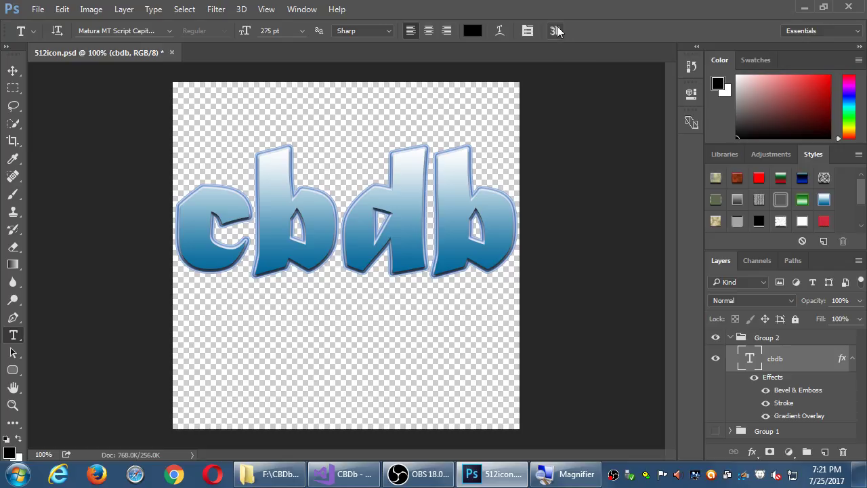
Step: Try making the text 3D and reopening Warp Text, then close Photoshop after it crashes
left_click(557, 30)
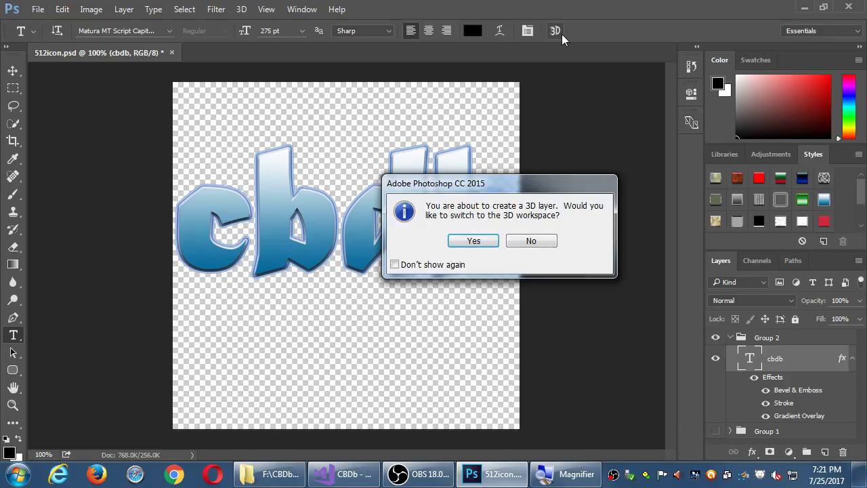
key("Return")
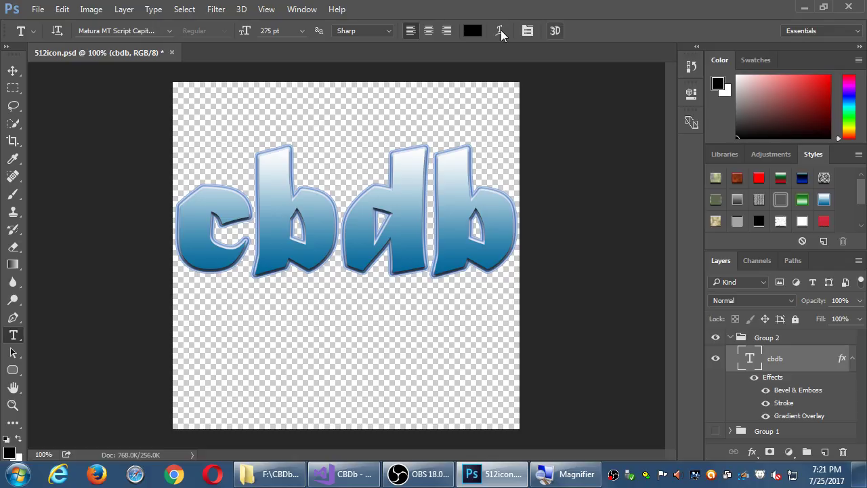
left_click(501, 30)
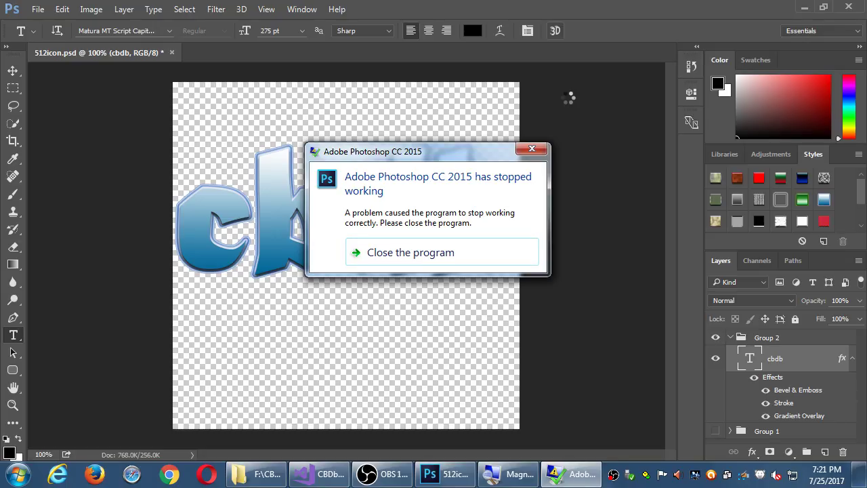
left_click(449, 251)
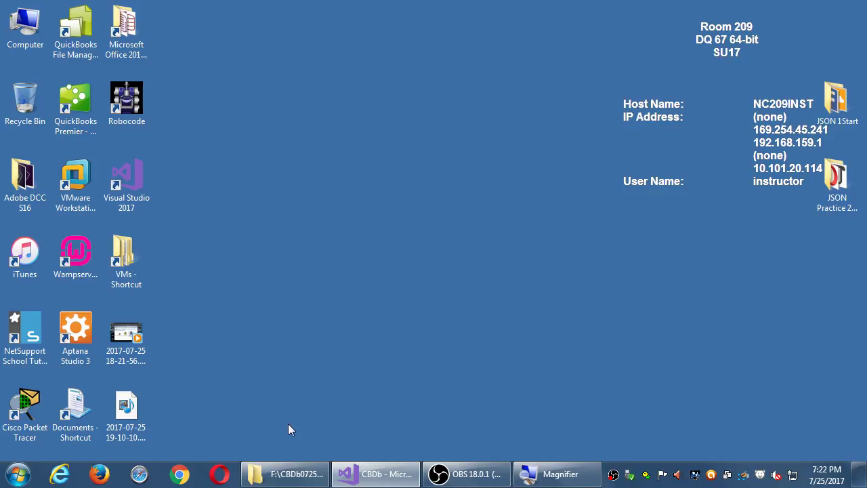
Step: In Explorer, browse from drive F to the 2017-07 2MAD 2 Dev Platform folder and open 512icon.psd
left_click(289, 474)
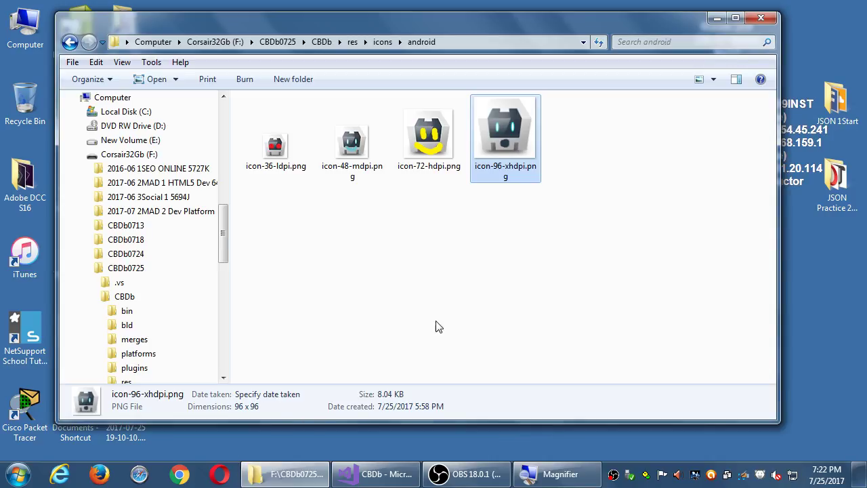
left_click(472, 315)
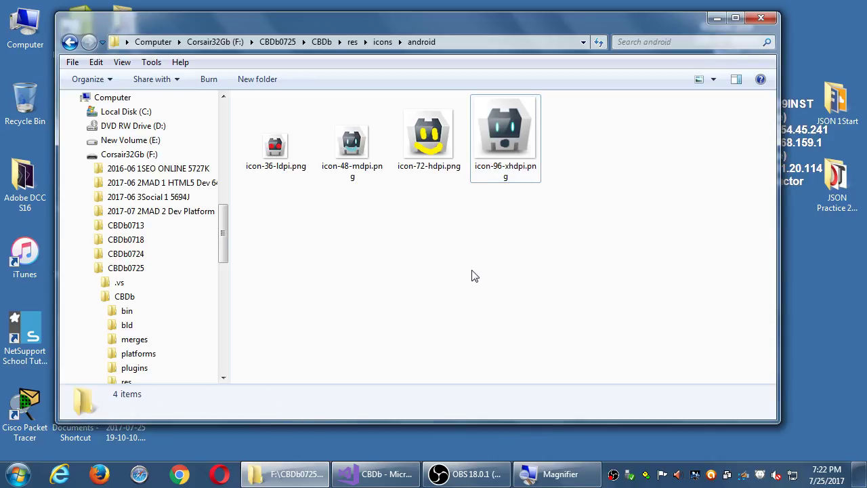
left_click(286, 42)
left_click(217, 42)
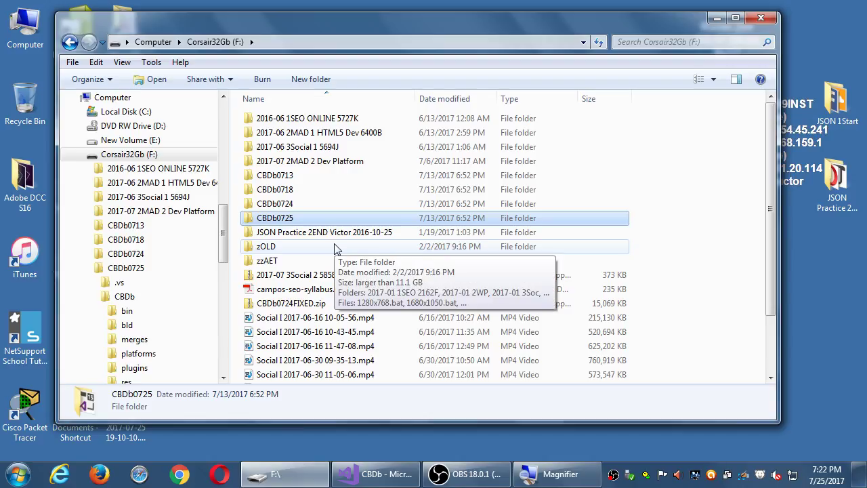
double_click(326, 162)
double_click(291, 147)
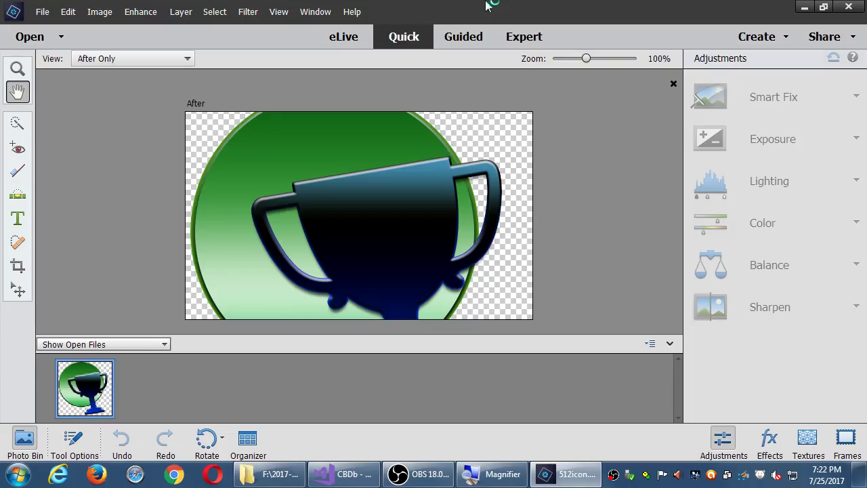
Step: Exit Photoshop Elements with its close button
left_click(847, 6)
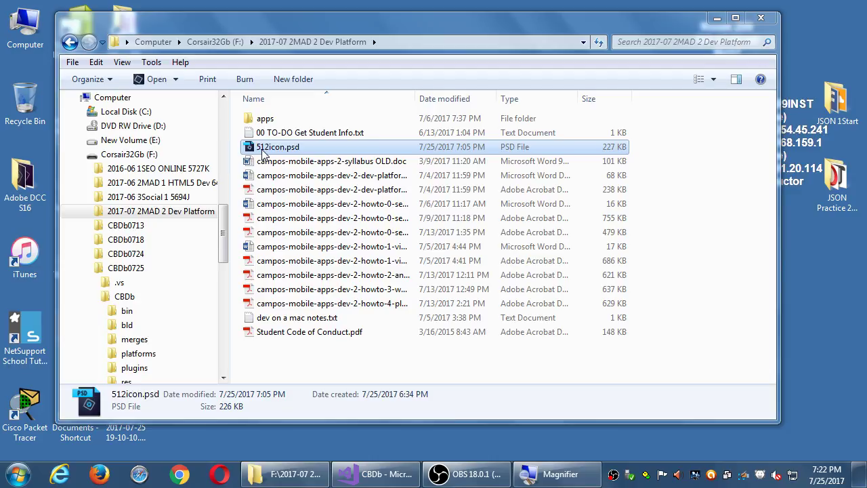
Step: Open 512icon.psd with Adobe Photoshop CC 2015 from Explorer's Open menu
left_click(177, 80)
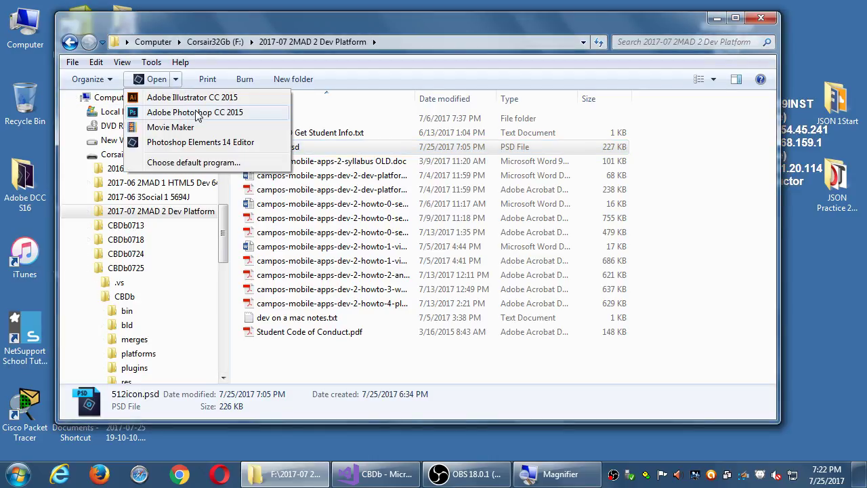
left_click(217, 117)
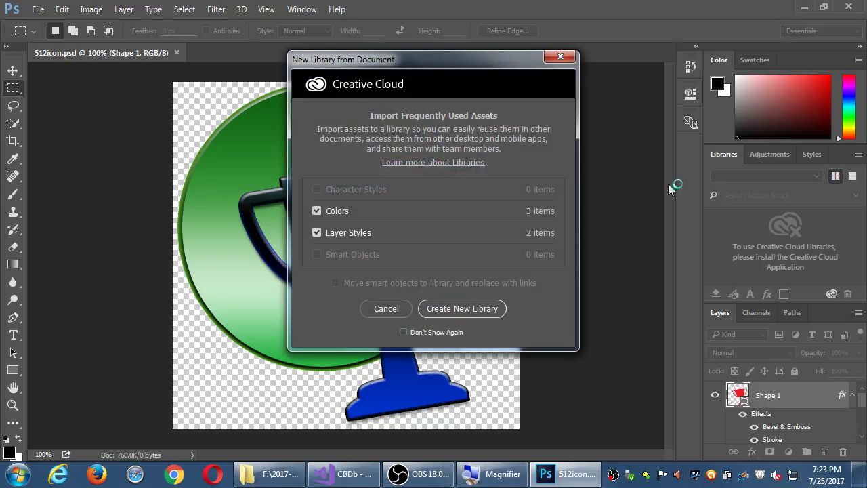
Step: Dismiss the library prompt, collapse Libraries and close the original 512icon.psd tab
left_click(384, 302)
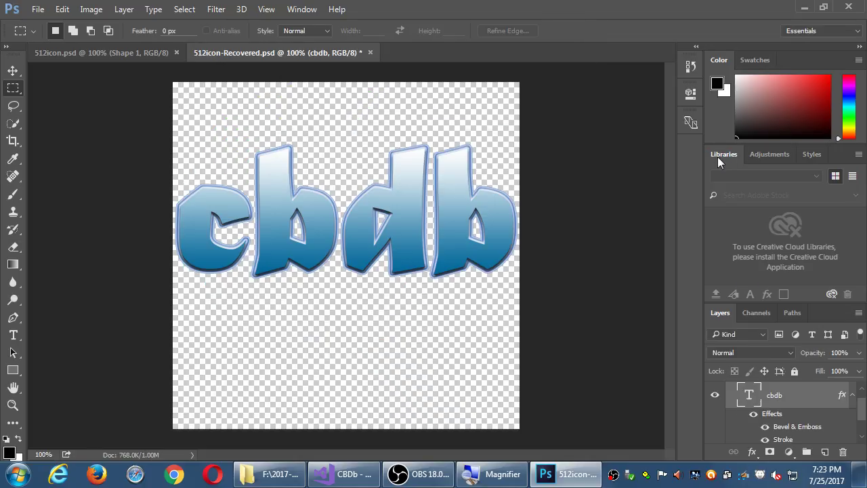
double_click(718, 156)
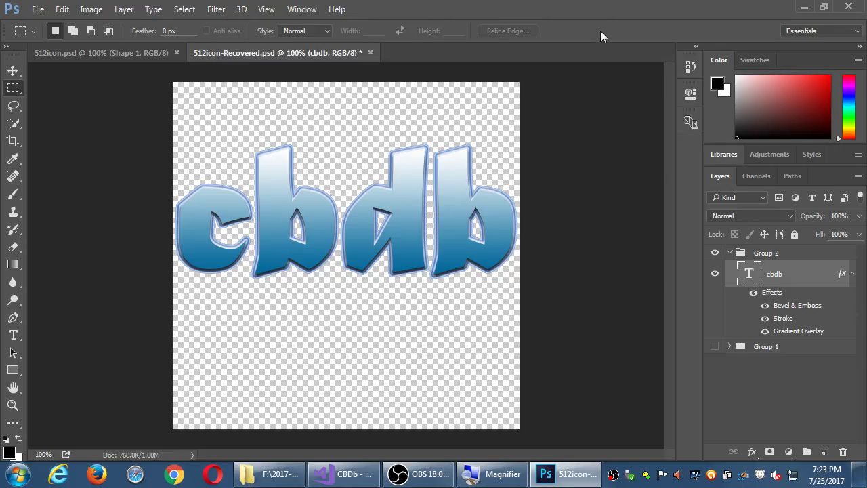
left_click(175, 52)
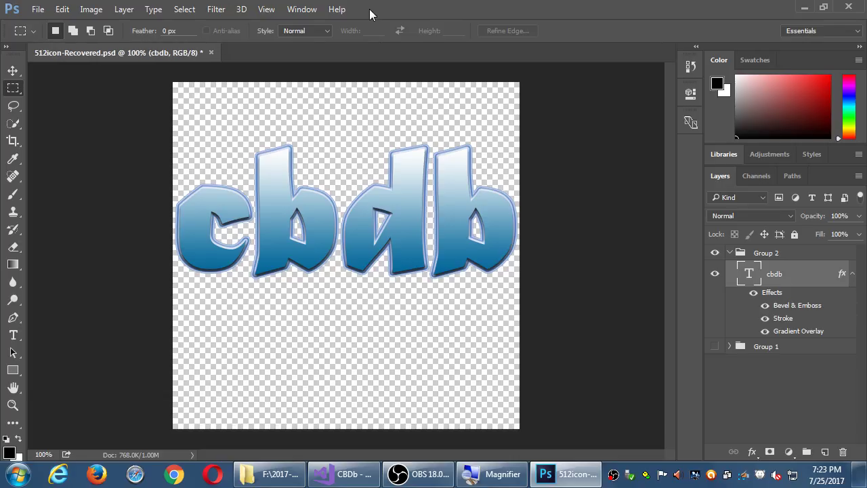
Step: Save the recovered document over 512icon.psd, confirming the replacement and format options
key("ctrl+shift+s")
left_click(171, 110)
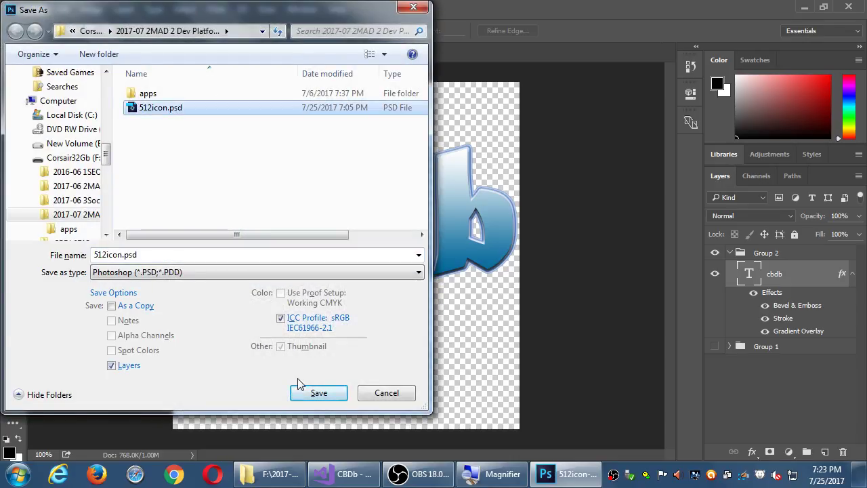
left_click(306, 387)
left_click(463, 235)
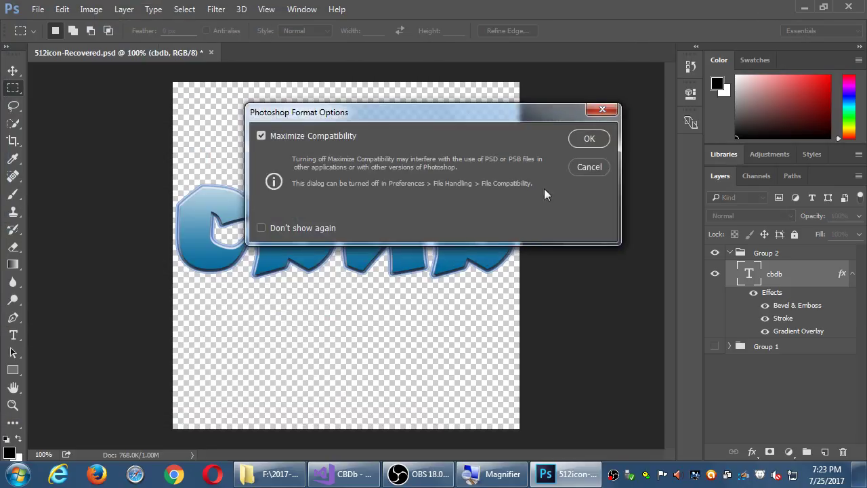
left_click(588, 138)
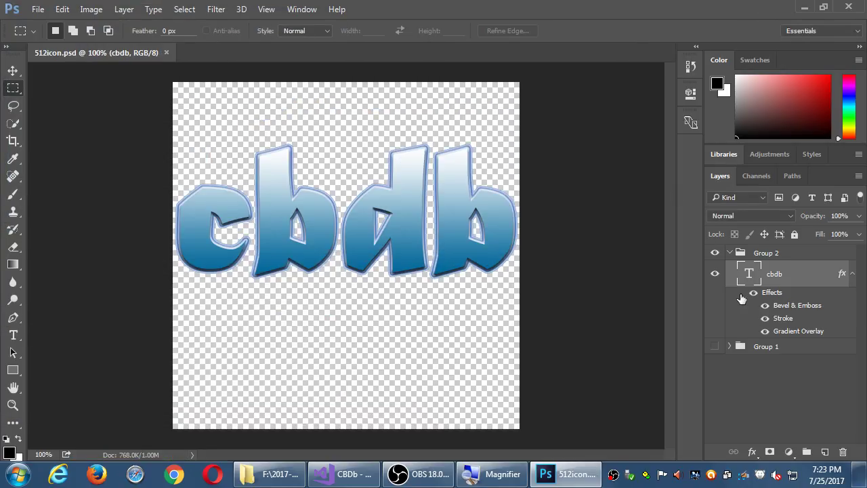
Step: Break the cbdb text into two lines, cb and db, and move it up and right
left_click(794, 348)
left_click(752, 274)
key("t")
left_click(348, 215)
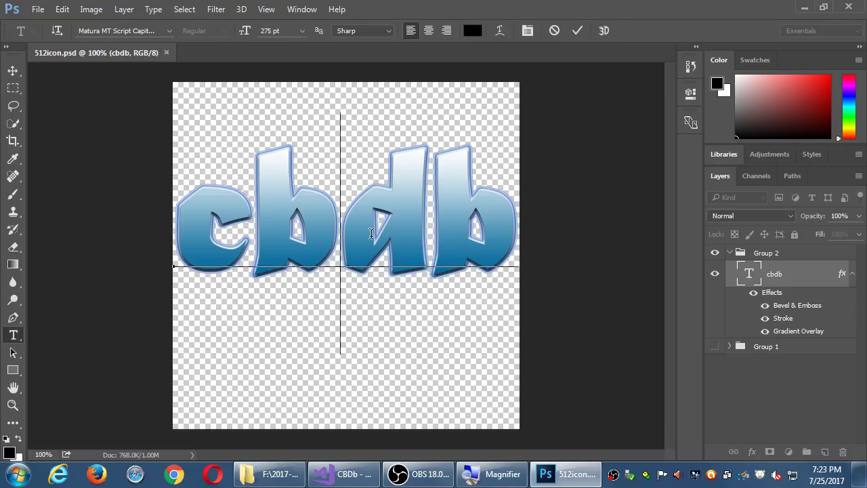
key("Return")
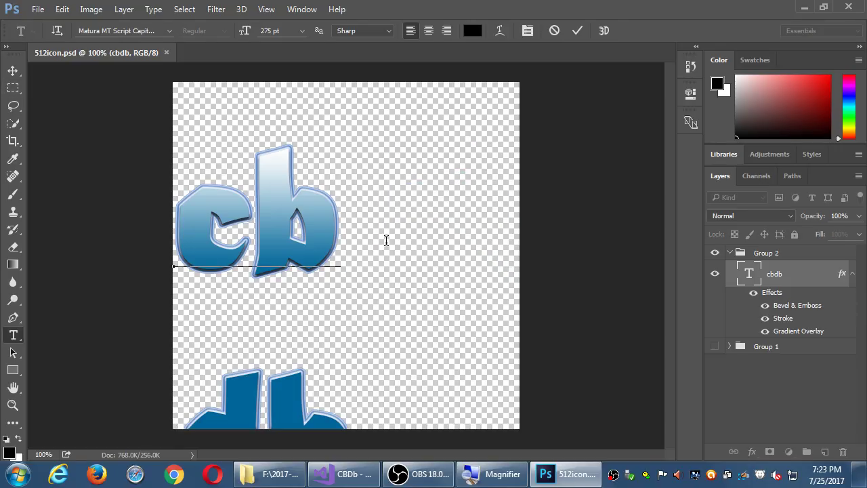
key("ctrl+Return")
key("v")
left_click_drag(332, 195, 421, 139)
Step: Set the text's font size to 250 pt, after briefly trying 200 pt
key("t")
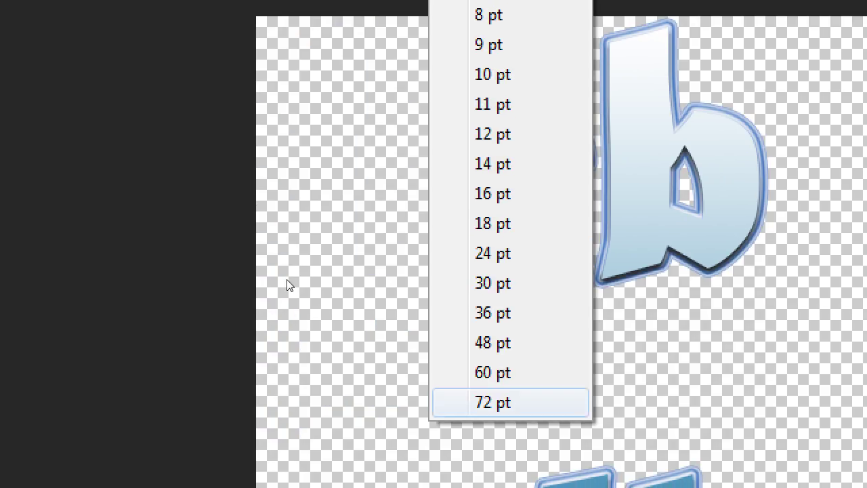
key("8")
key("Escape")
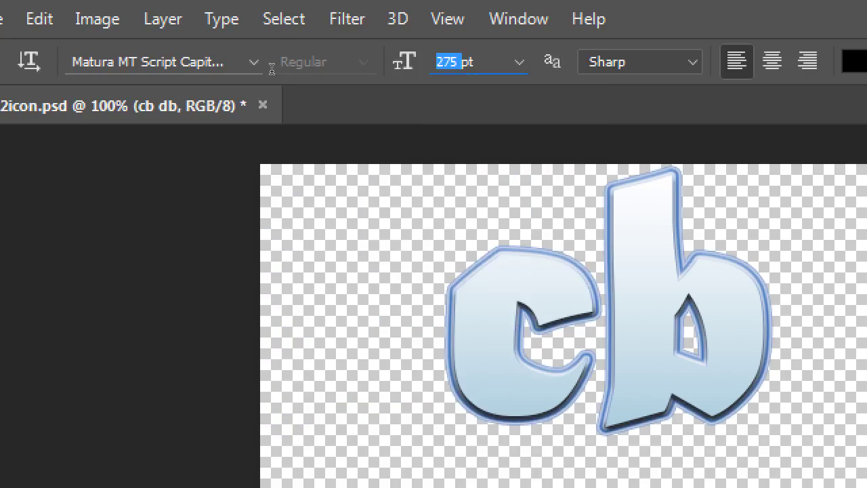
type("200")
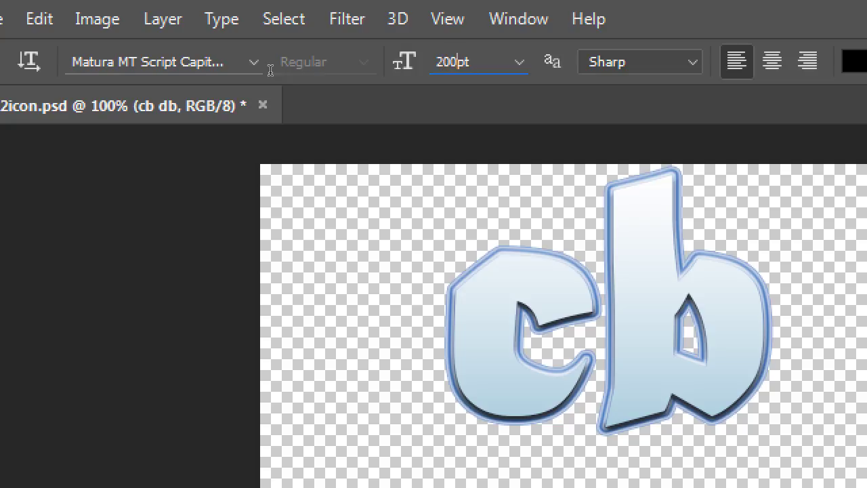
key("Return")
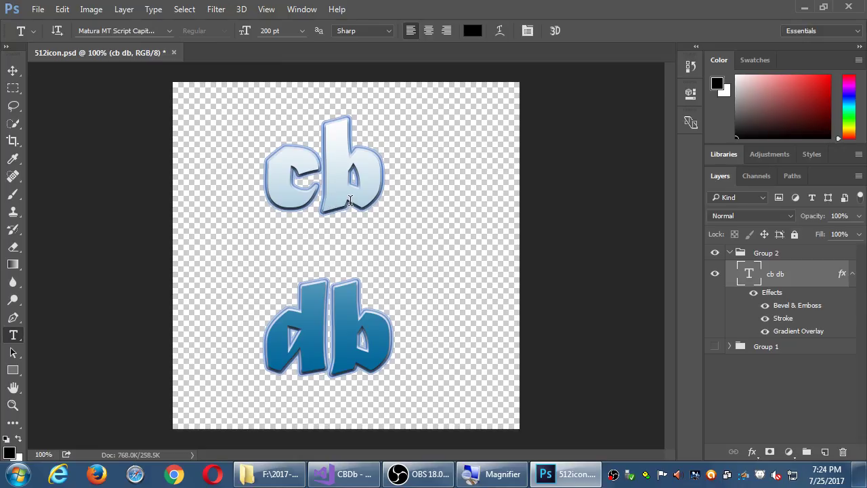
left_click(267, 32)
type("250")
key("Return")
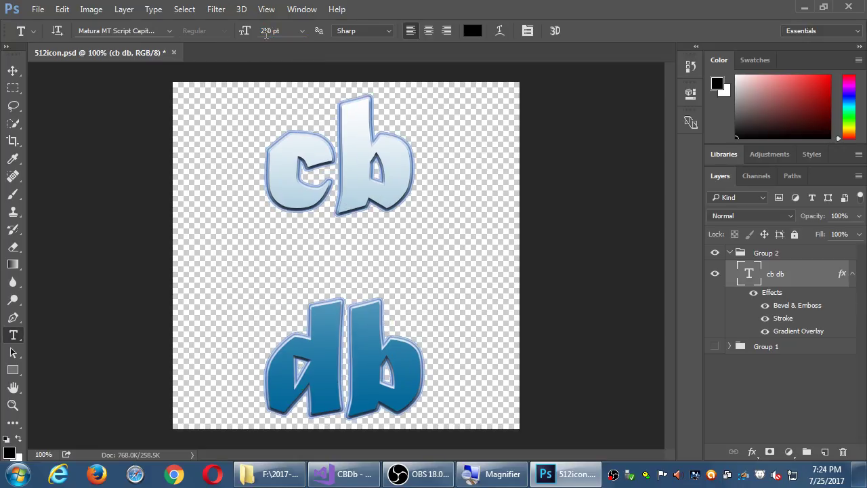
Step: Rejoin the text as cbdb on one line and move it to the canvas centre
key("v")
key("shift+Right")
key("shift+Right")
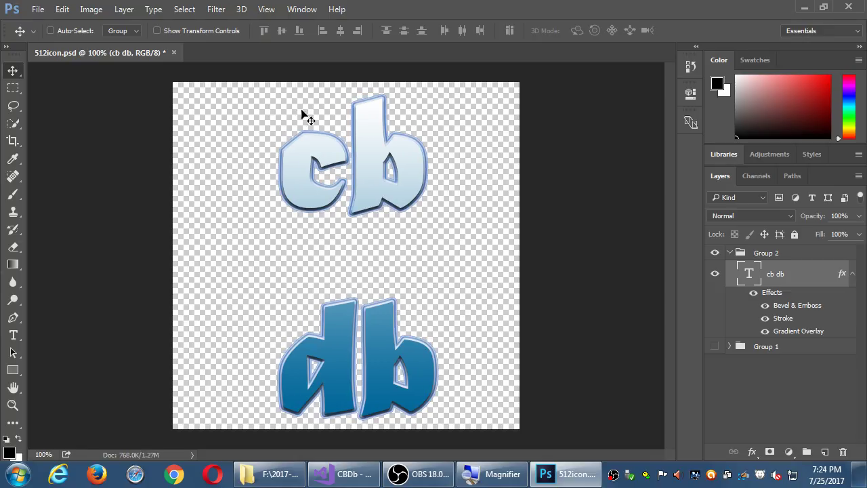
key("t")
left_click(347, 161)
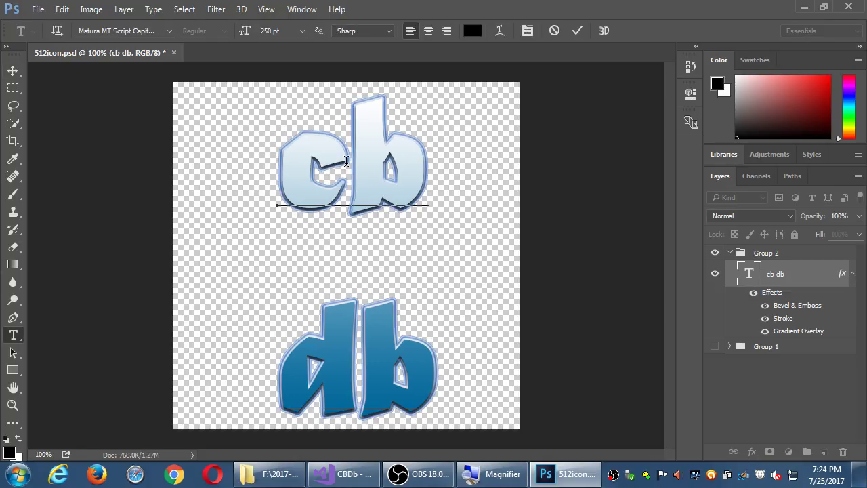
key("End")
key("Delete")
key("ctrl+Return")
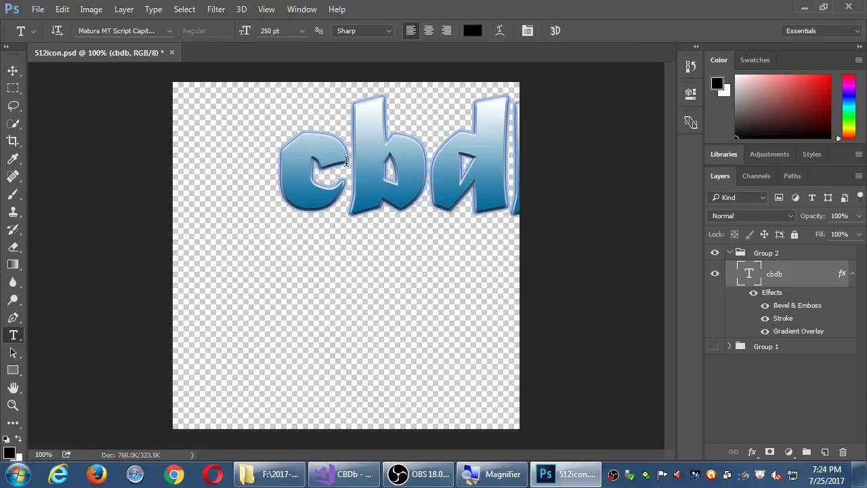
key("v")
left_click_drag(440, 184, 366, 261)
Step: Save the document and reselect the cbdb text layer with its effects collapsed
key("t")
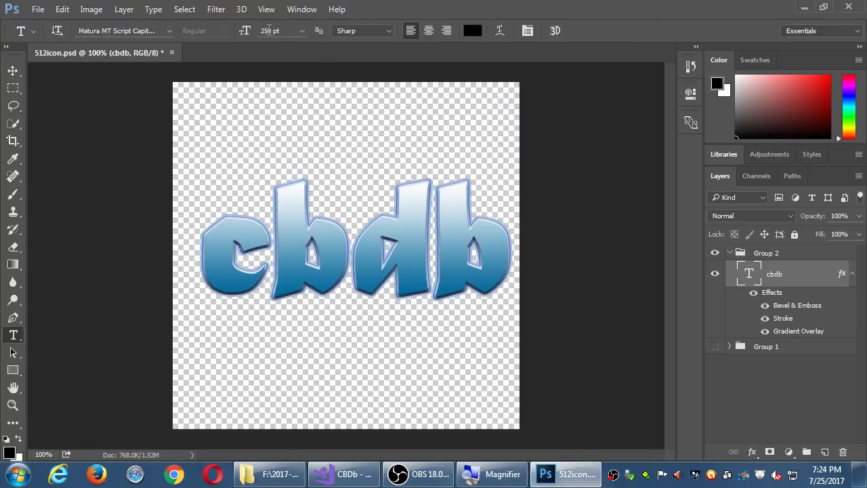
left_click(767, 348)
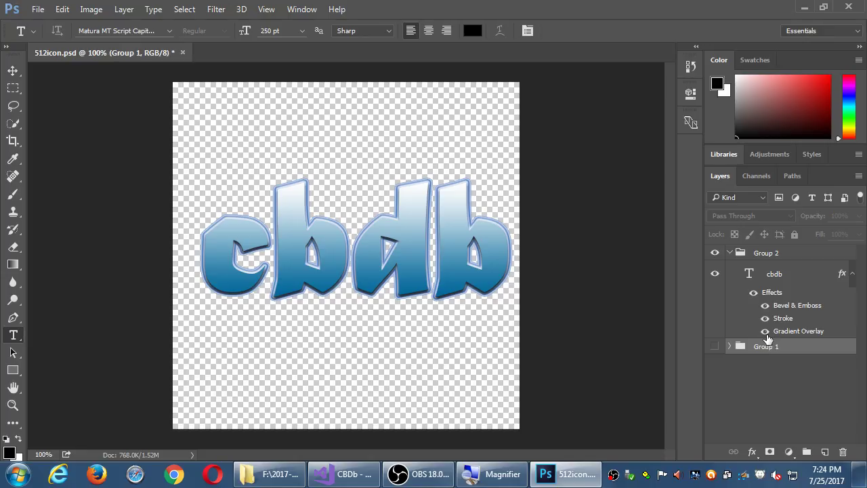
key("ctrl+s")
left_click(853, 274)
left_click(749, 279)
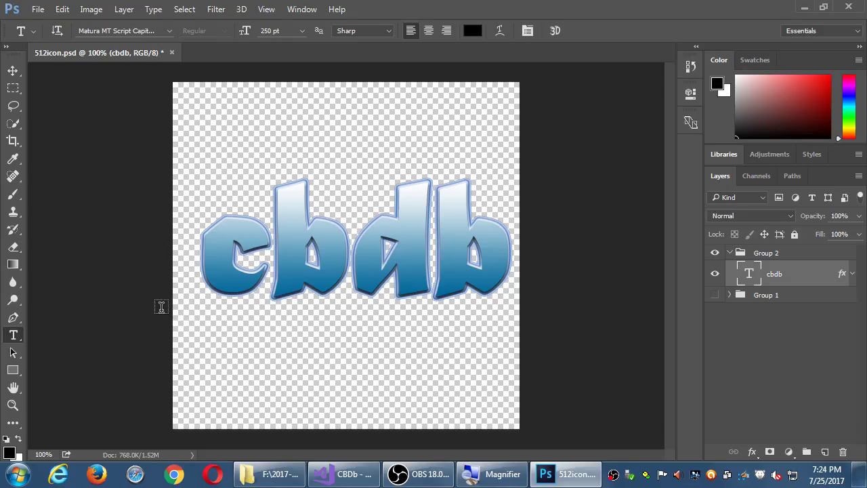
key("u")
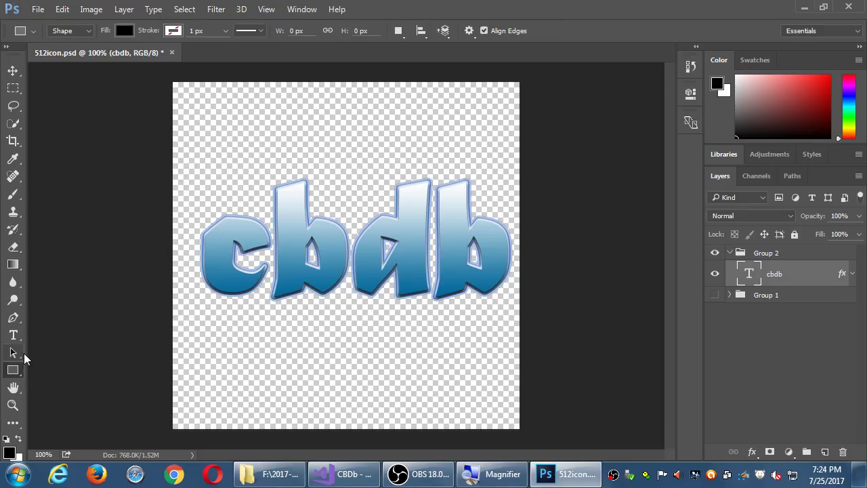
Step: Draw a rounded rectangle covering most of the canvas and move it below the cbdb layer
left_click(8, 372)
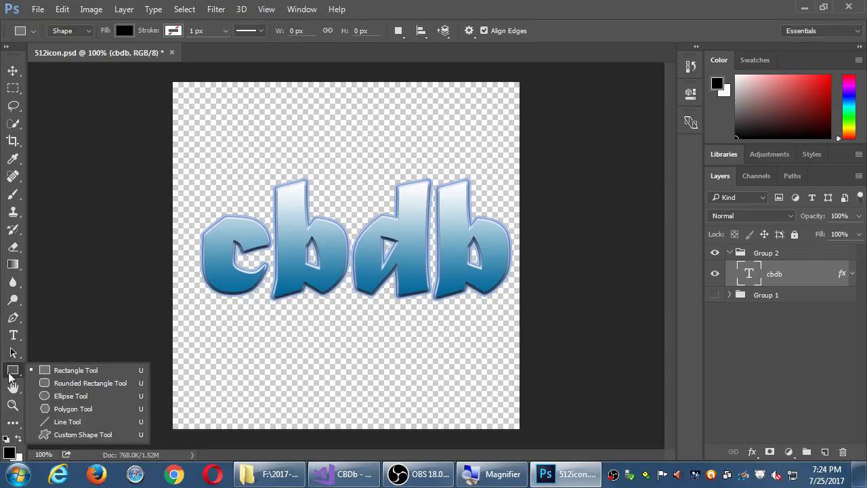
left_click(52, 381)
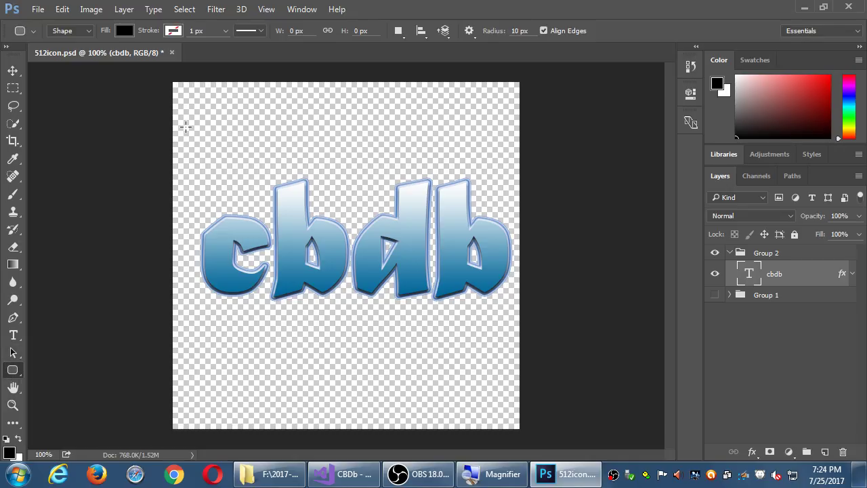
left_click_drag(188, 104, 511, 420)
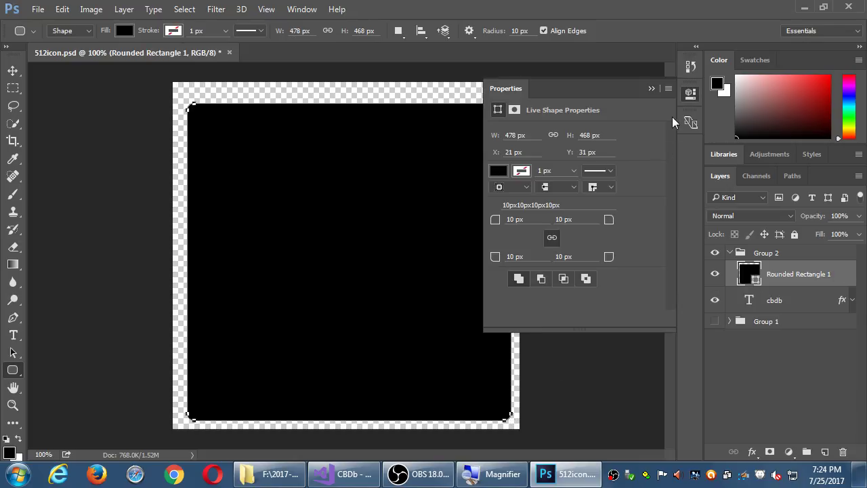
left_click(688, 95)
left_click_drag(786, 284, 786, 310)
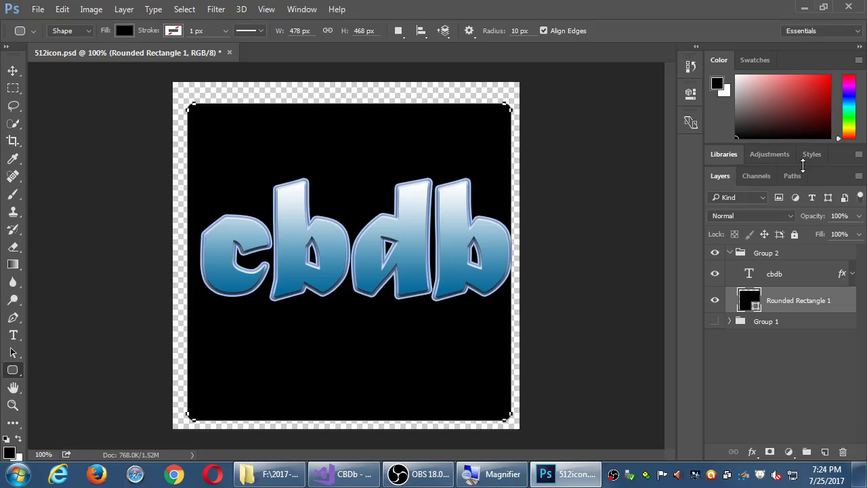
Step: Try several blue presets, then load Text Effects 2 and apply its green gradient style
left_click(813, 155)
left_click(780, 222)
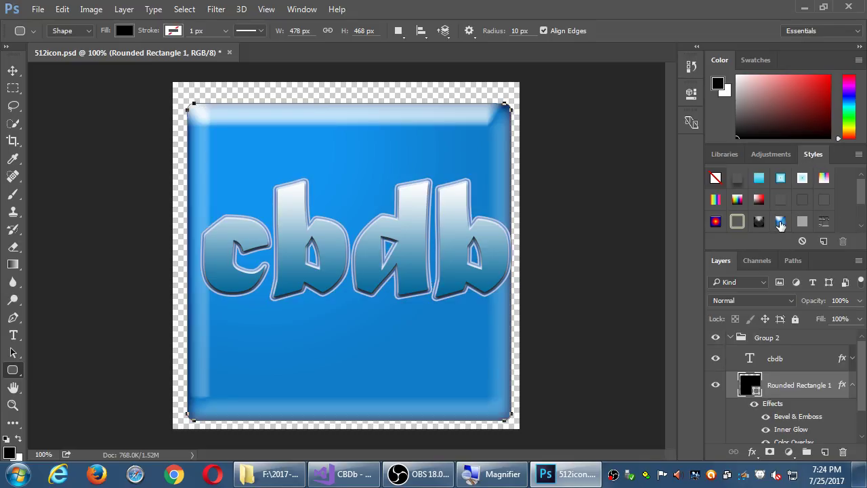
left_click(780, 178)
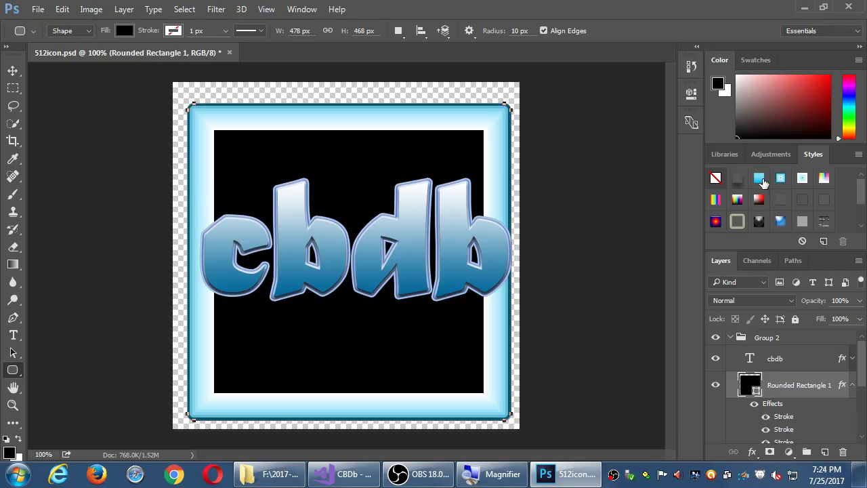
left_click(760, 178)
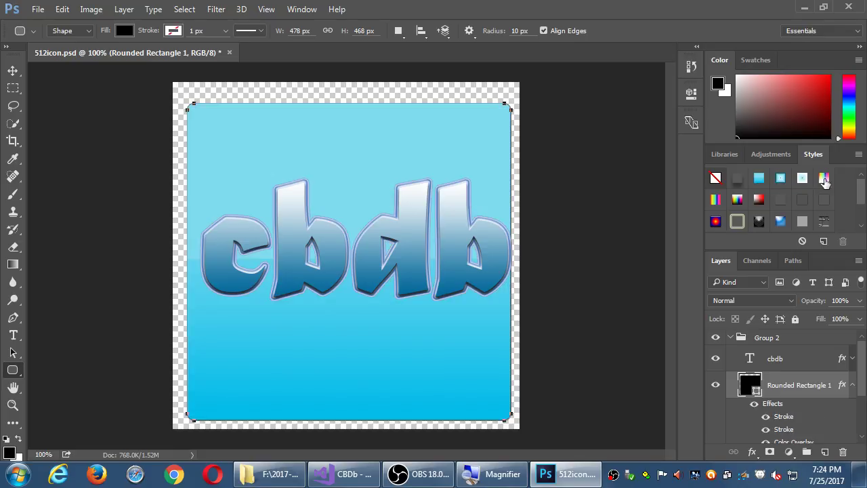
left_click(824, 223)
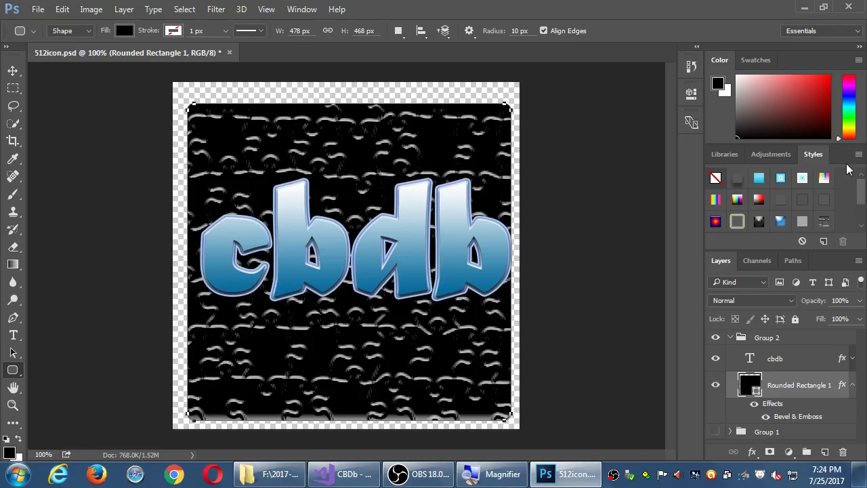
left_click(859, 155)
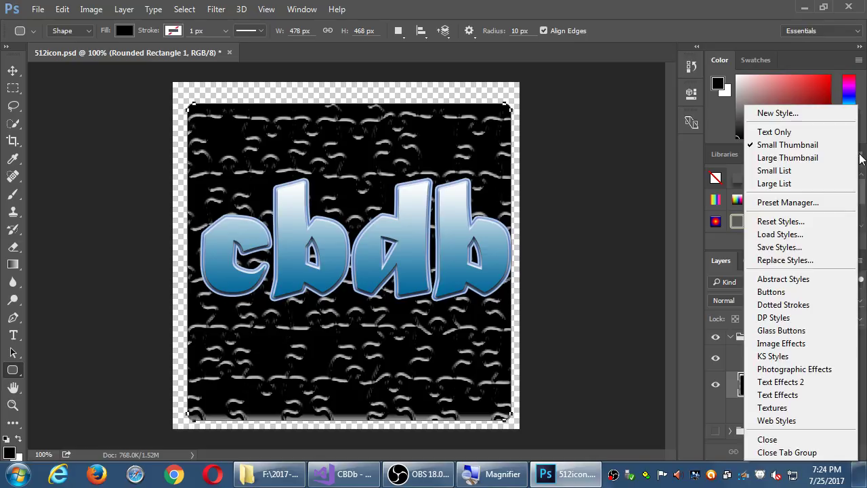
left_click(796, 384)
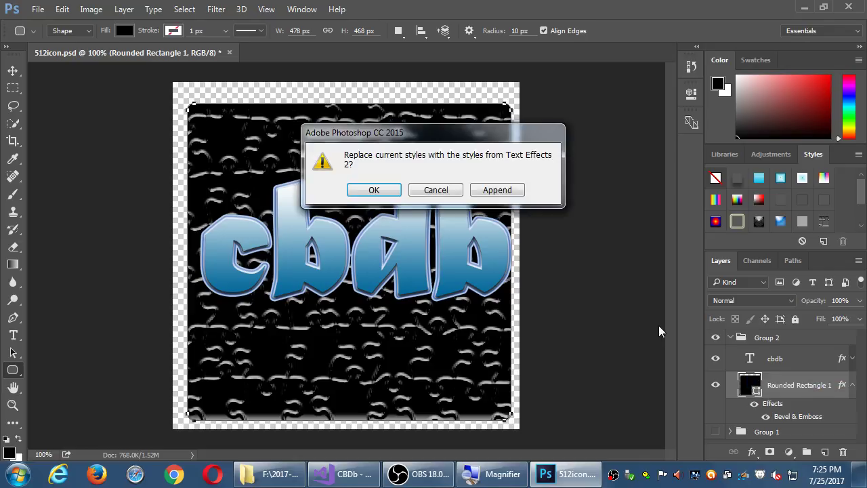
left_click(388, 196)
left_click(801, 200)
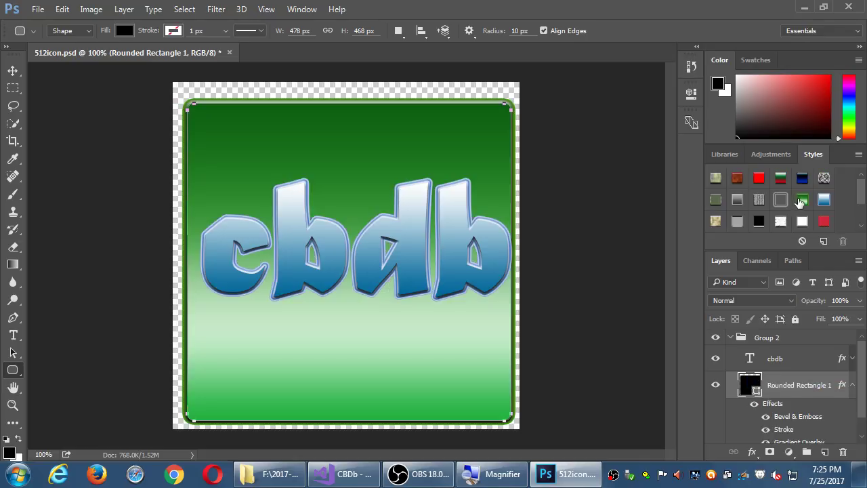
left_click(854, 386)
Step: Nudge the rectangle up-left and the cbdb lettering left, saving 512icon.psd before and after
key("ctrl+s")
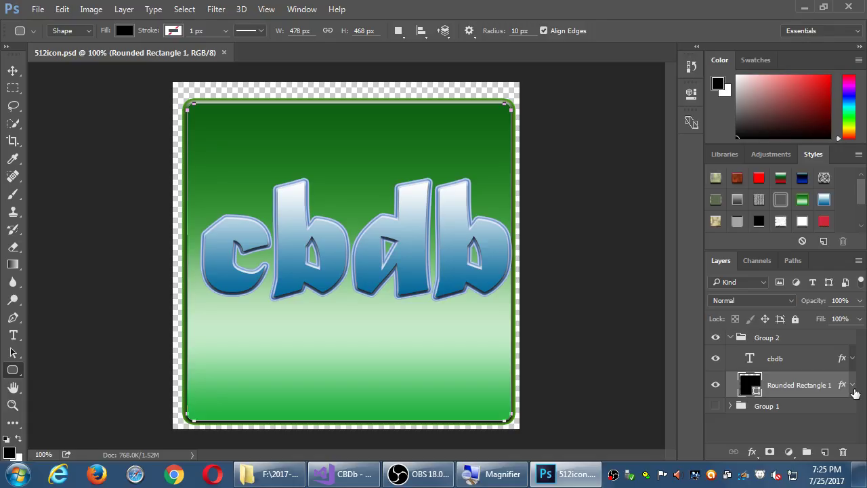
key("v")
key("Up")
key("Up")
key("Up")
key("Up")
key("Up")
key("Up")
key("Up")
key("Left")
key("Left")
key("Left")
key("Left")
key("Left")
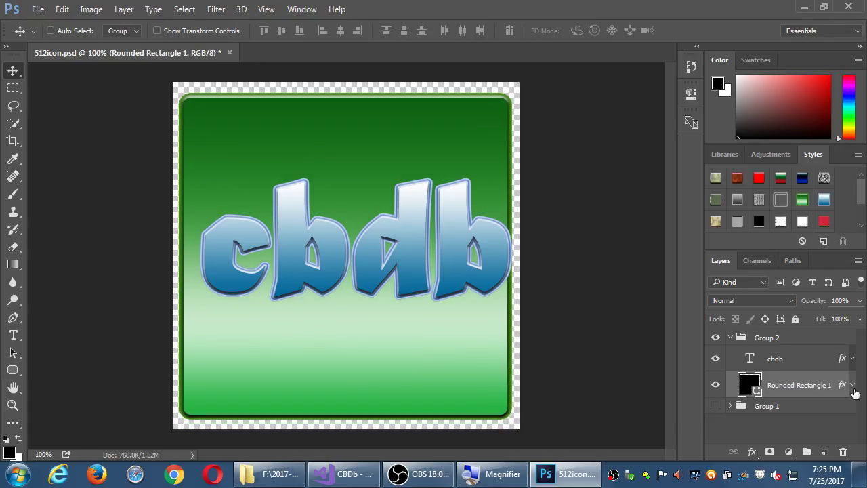
left_click(813, 361)
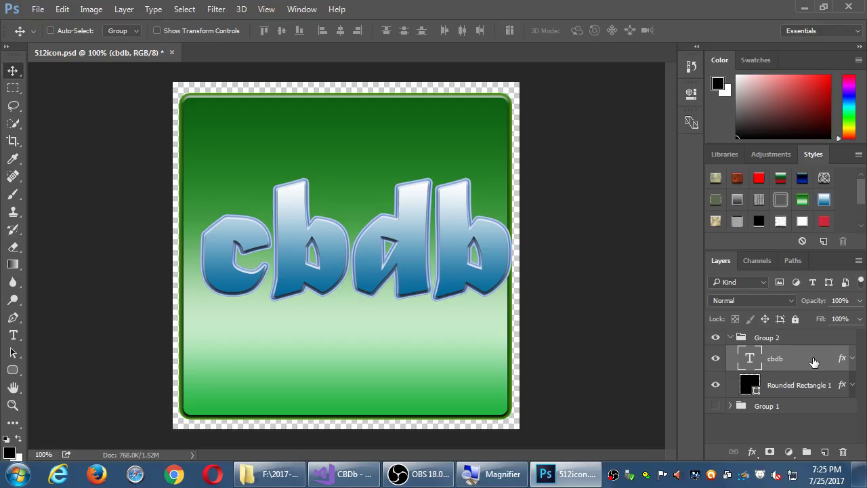
key("Left")
key("Left")
key("Left")
key("Left")
key("Left")
key("Left")
key("Left")
key("Left")
key("Left")
key("Left")
key("Left")
key("Left")
key("Left")
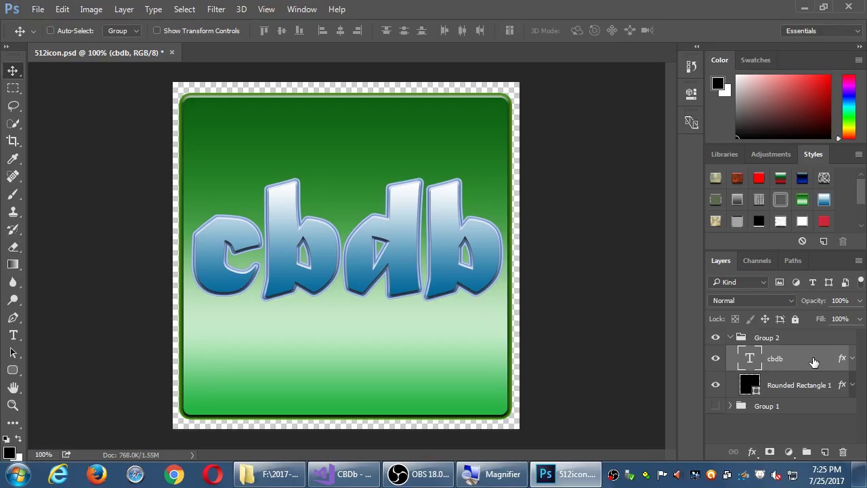
key("ctrl+s")
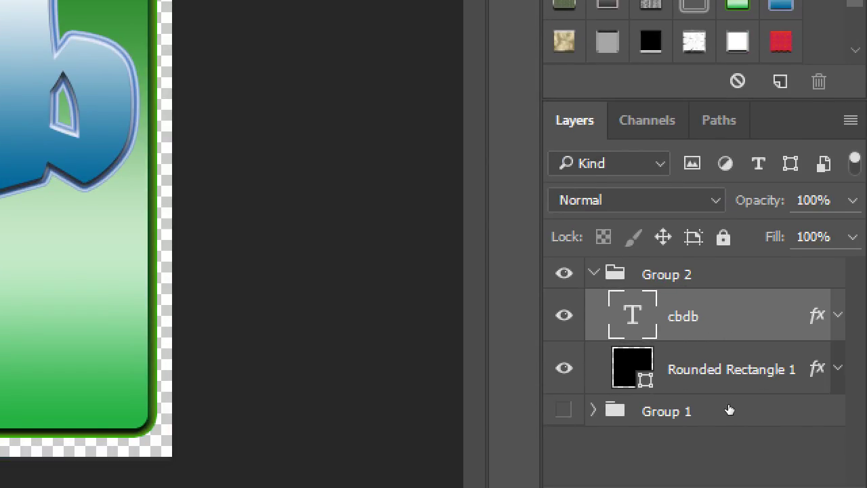
Step: Expand Group 1 to check its layers, then rename it to Shapes
left_click(593, 411)
scroll(756, 417, "down", 1)
scroll(768, 418, "up", 1)
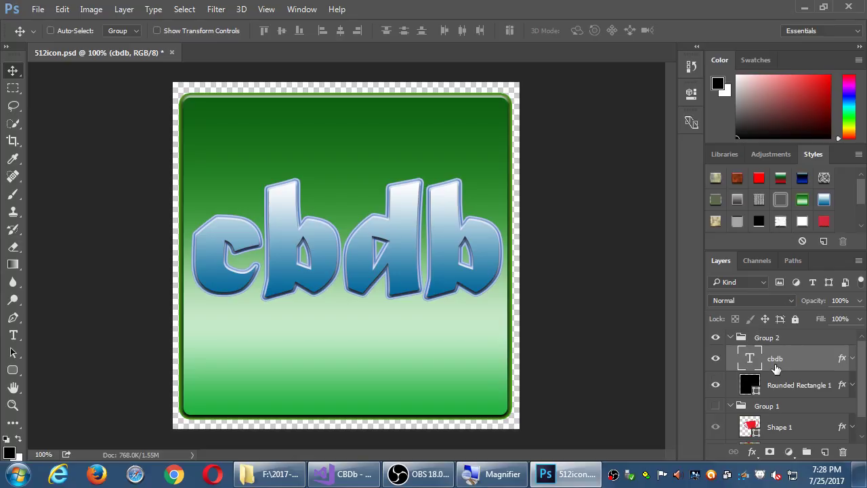
scroll(779, 373, "down", 1)
scroll(783, 377, "up", 1)
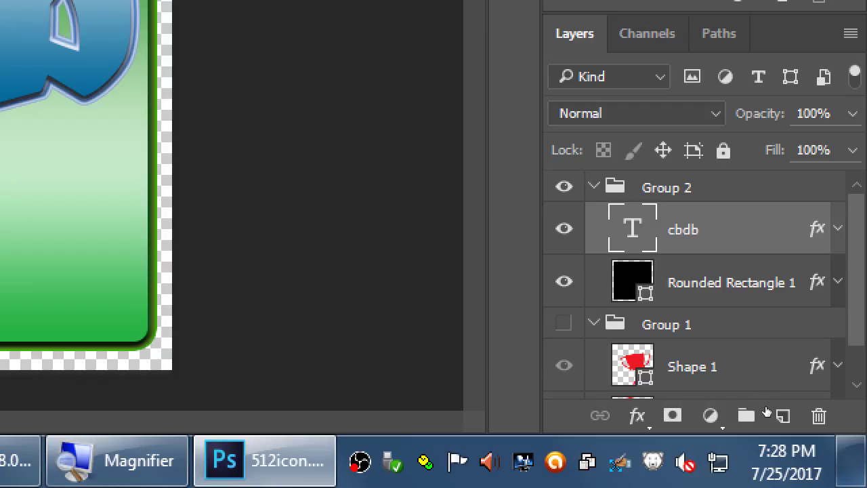
double_click(667, 324)
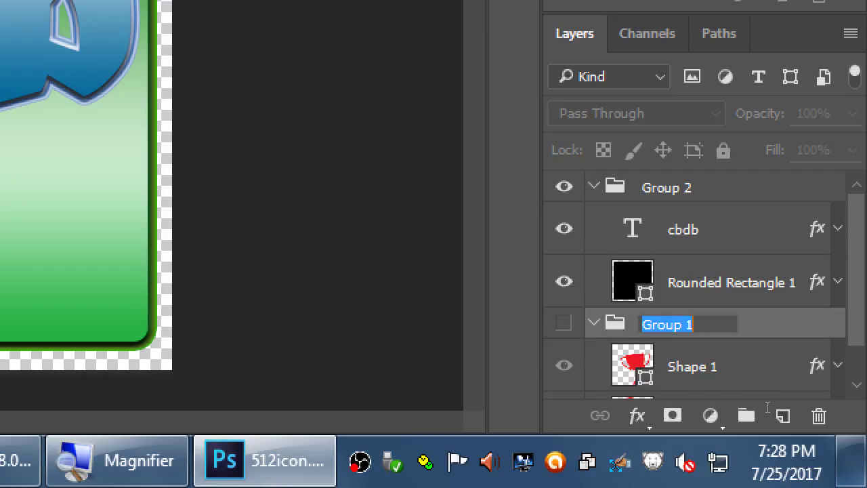
type("Shapes")
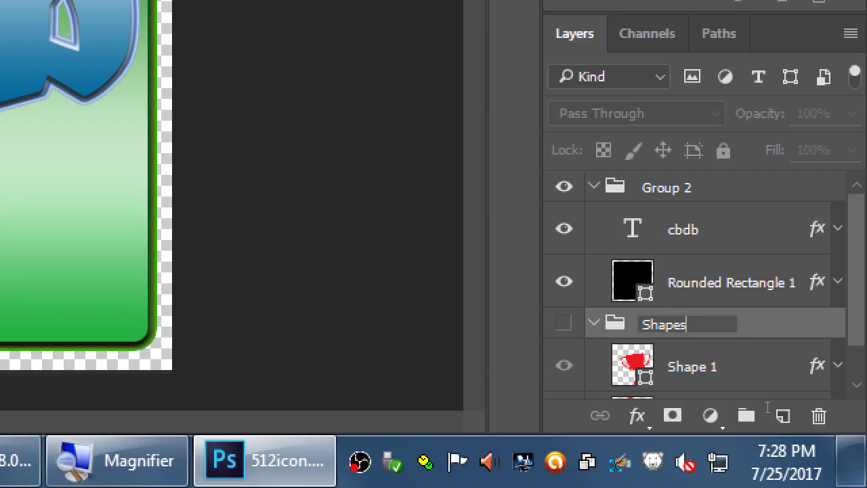
key("Return")
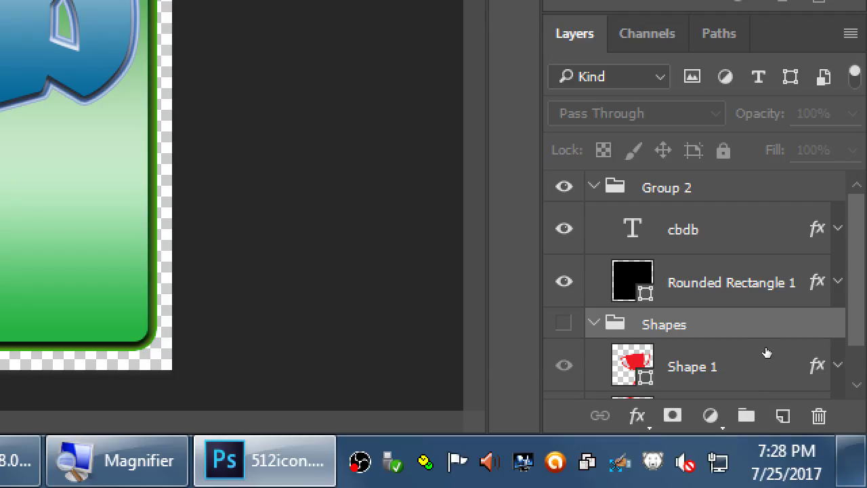
Step: Rename Group 2 to Text and hide it
key("shift+Tab")
type("Text")
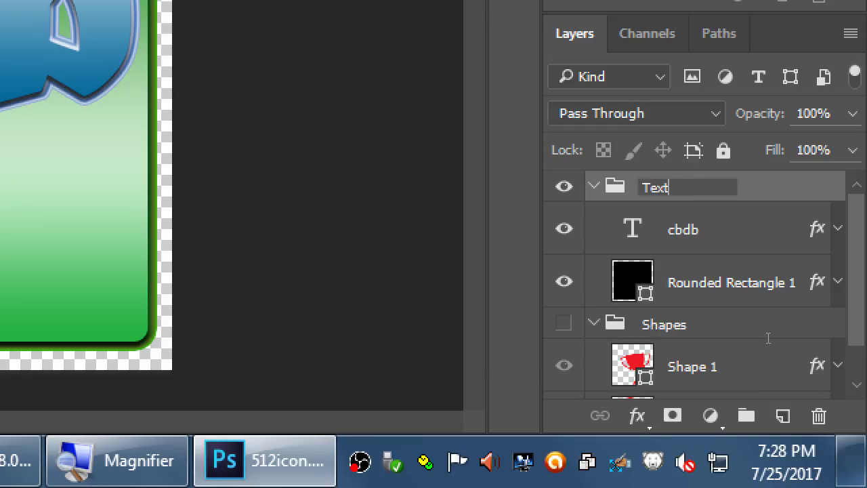
key("Return")
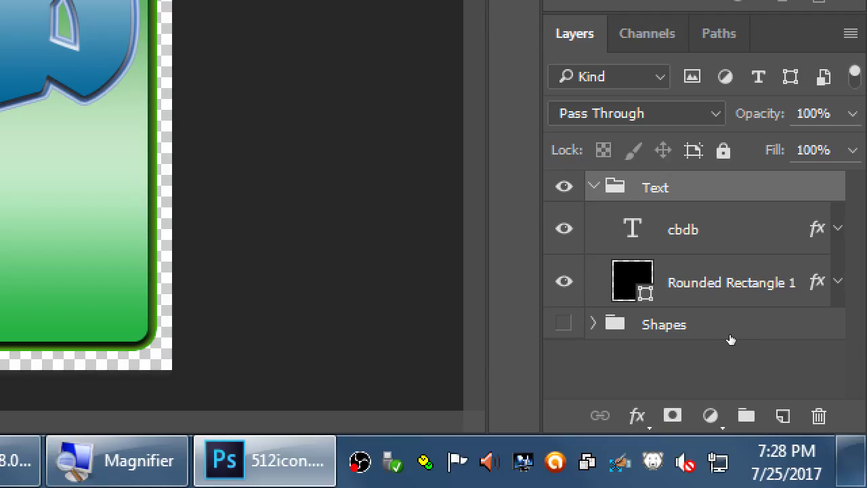
key("ctrl+comma")
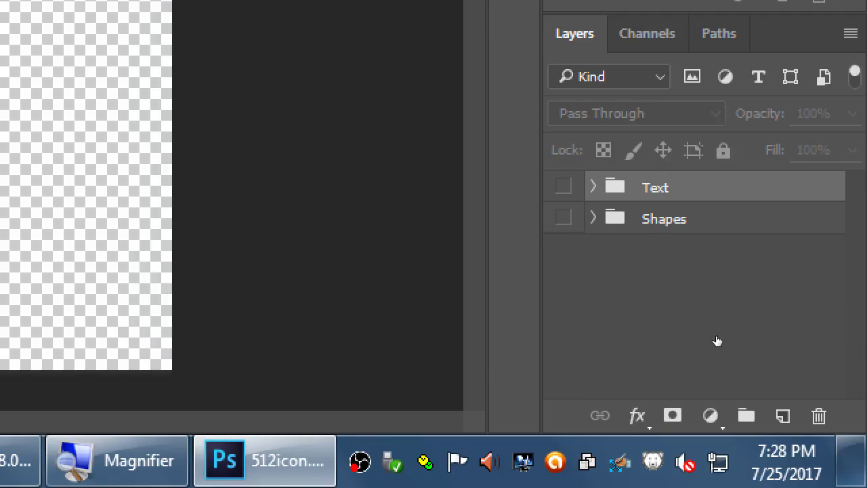
Step: Add a new empty layer group named Emoji
left_click(746, 415)
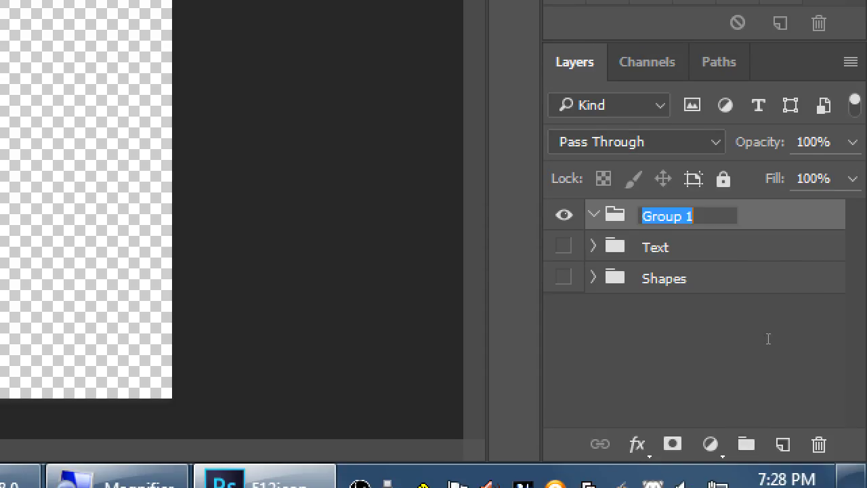
type("Emoji")
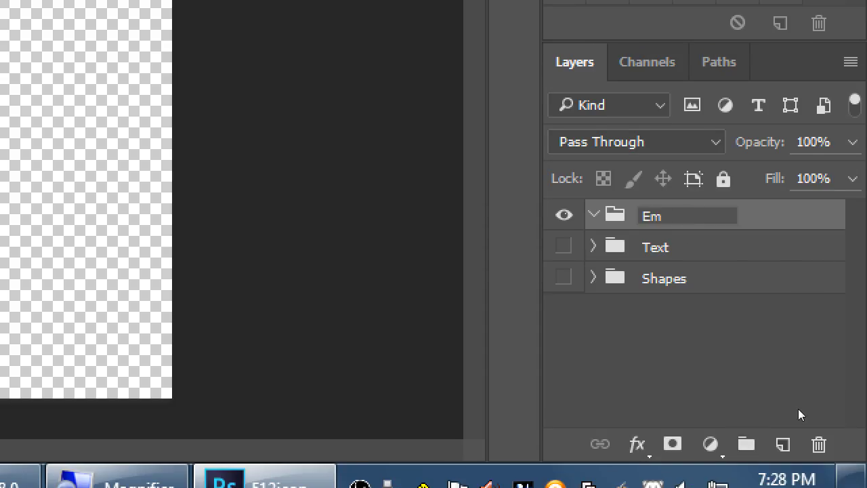
key("Return")
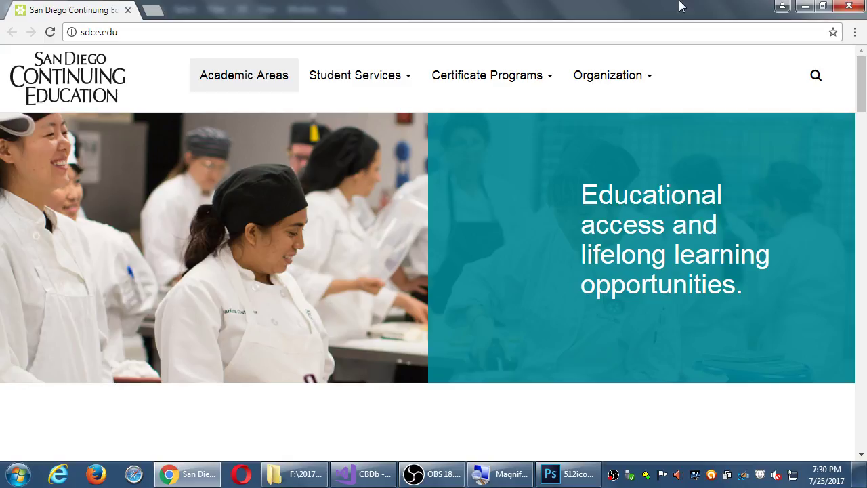
Step: Navigate Chrome from the current site to emojione.com
key("ctrl+l")
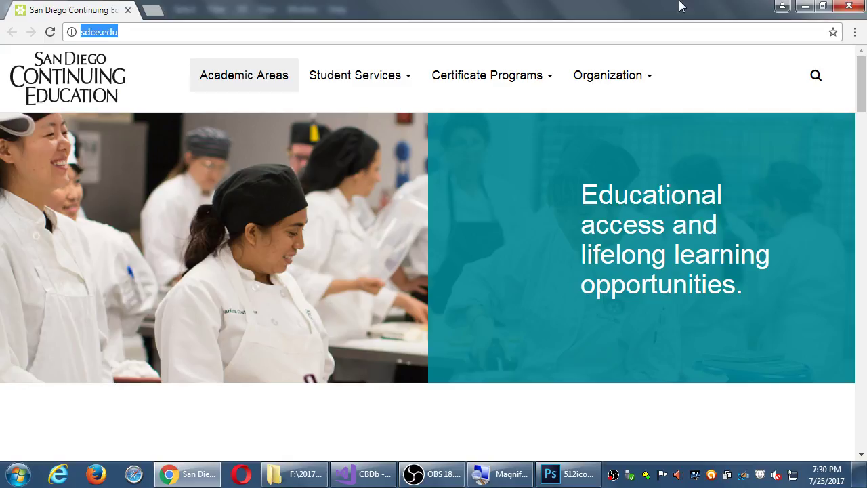
type("emoji")
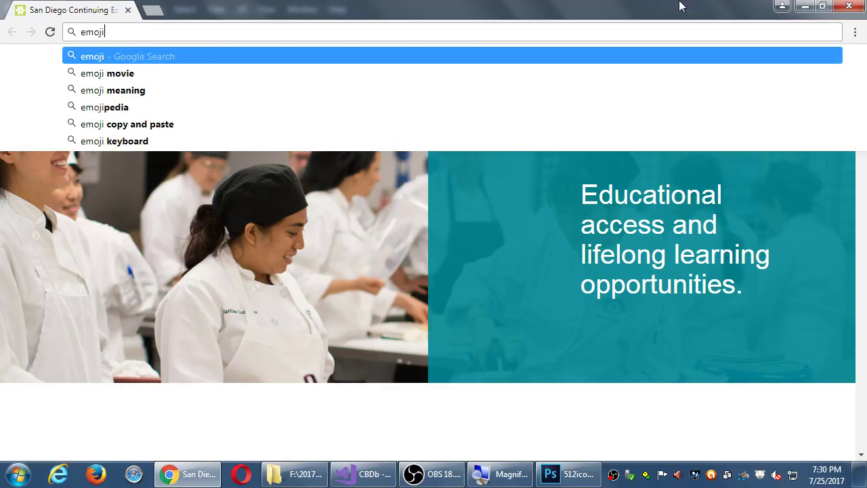
type("one.com")
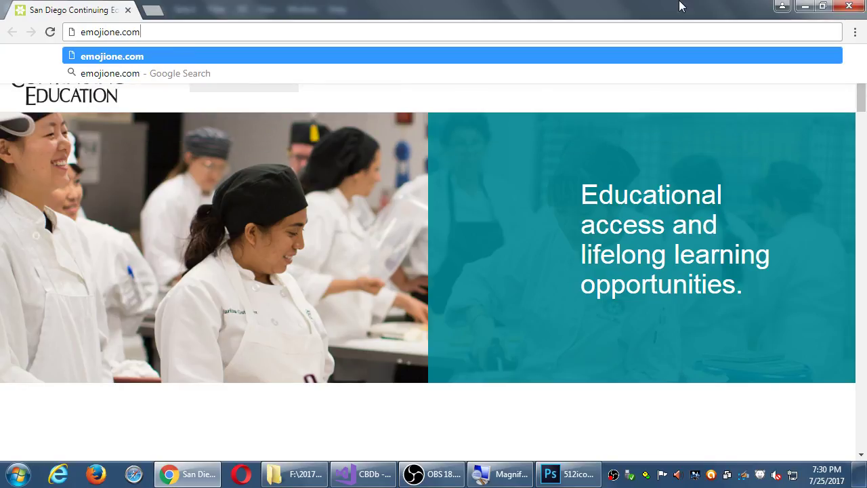
key("Return")
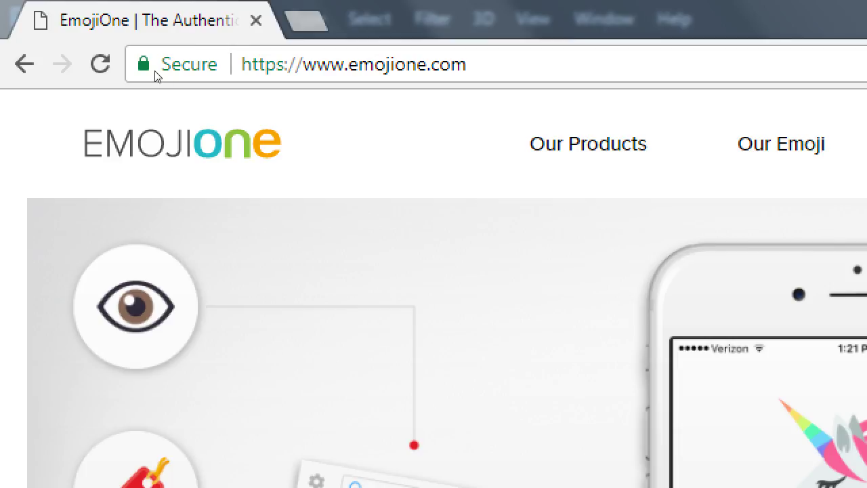
Step: Step the EmojiOne carousel back, then forward to the 'So You Want to Propose an Emoji' story
left_click(156, 72)
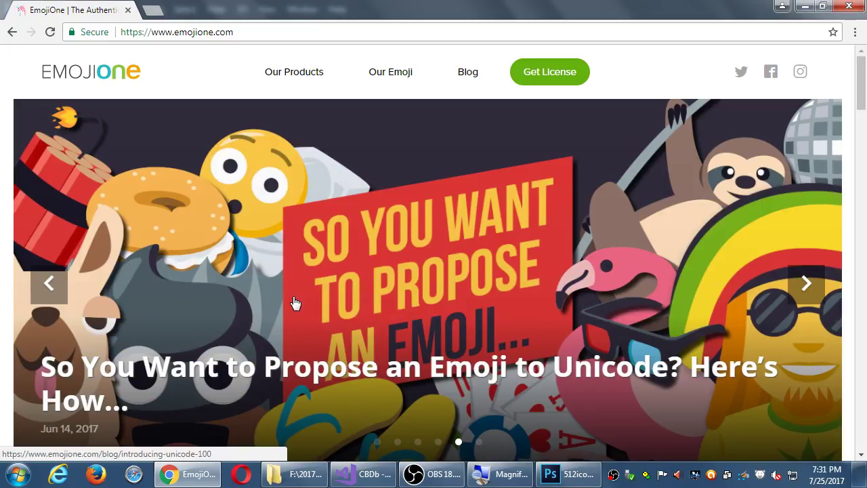
left_click(61, 297)
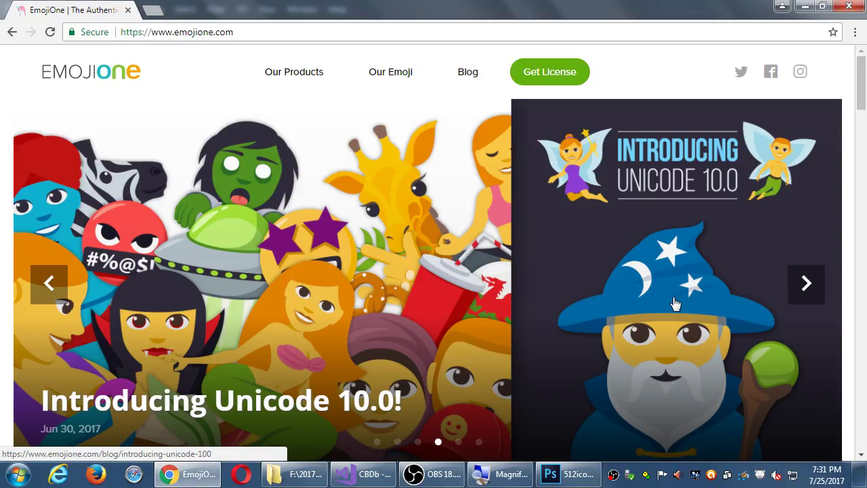
left_click(813, 290)
Step: Scroll the emojione.com homepage down to the gallery comparing EmojiOne 3.1 and 2.3 sets
scroll(739, 308, "down", 3)
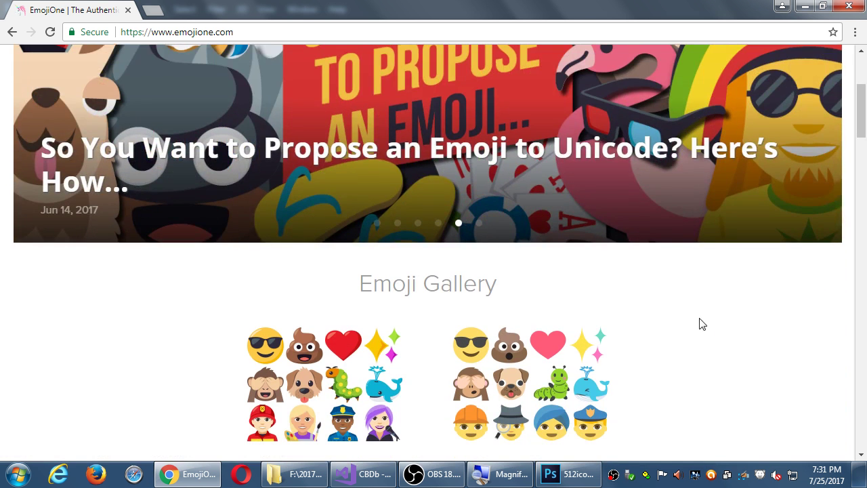
scroll(718, 329, "down", 2)
scroll(724, 324, "down", 1)
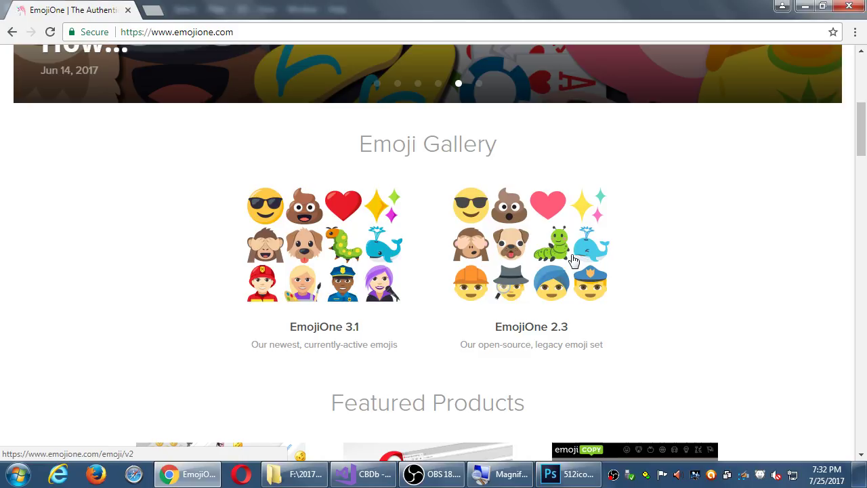
scroll(576, 261, "down", 4)
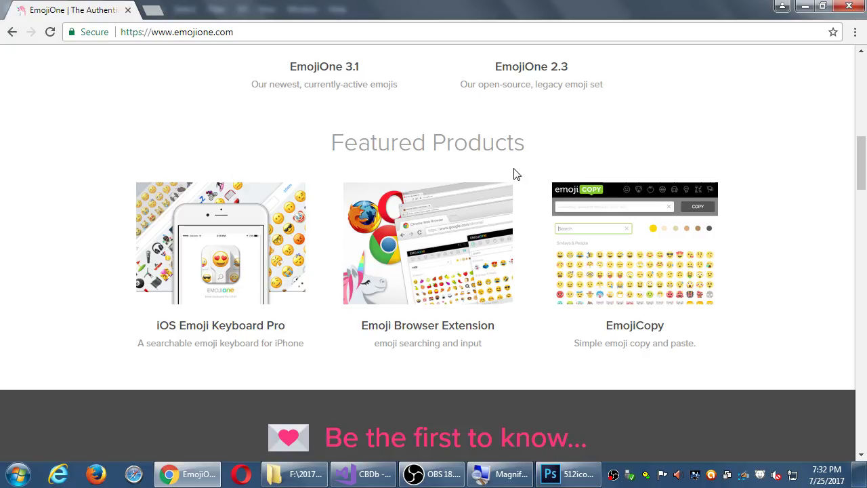
scroll(536, 97, "down", 6)
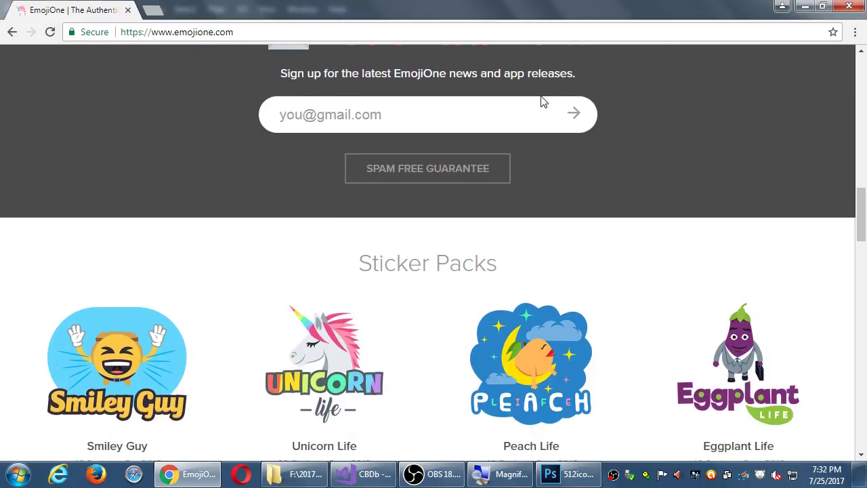
scroll(546, 89, "down", 4)
scroll(550, 101, "up", 4)
scroll(582, 182, "up", 12)
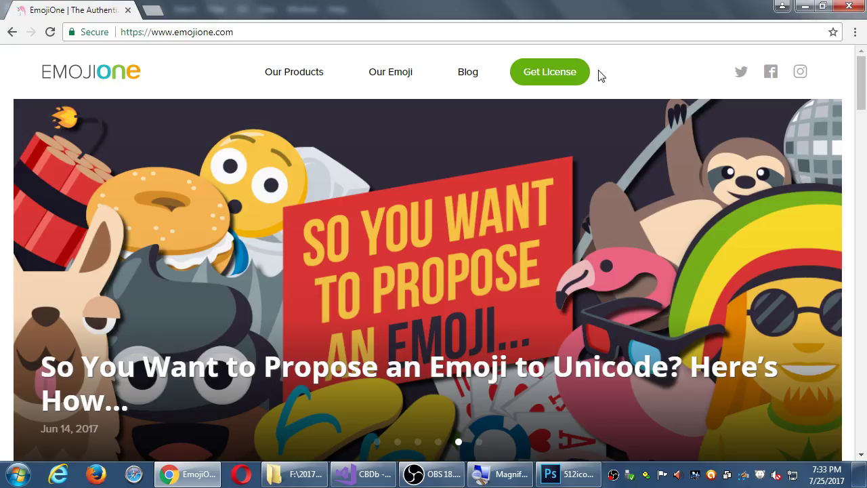
scroll(580, 164, "down", 1)
scroll(585, 165, "up", 1)
scroll(406, 105, "down", 3)
scroll(417, 110, "down", 2)
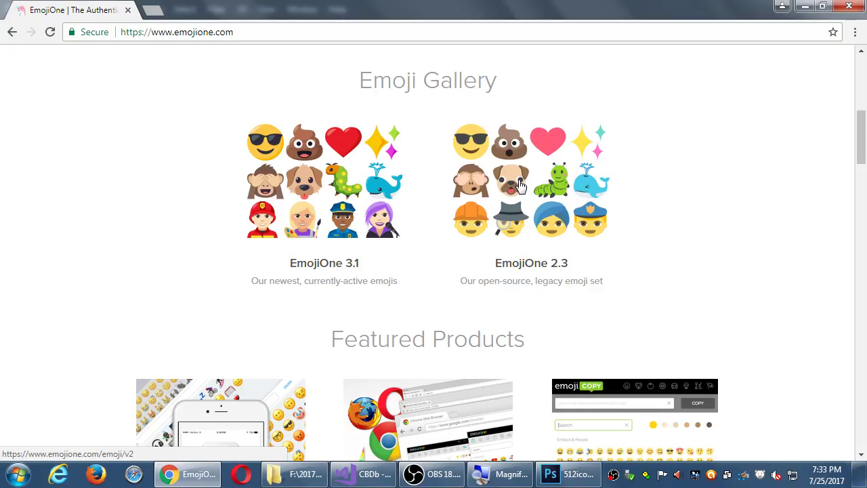
left_click(520, 187)
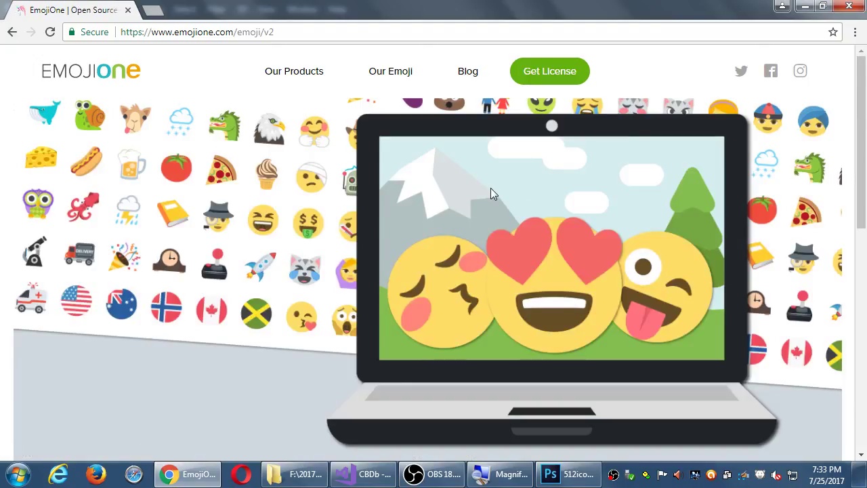
scroll(497, 190, "down", 4)
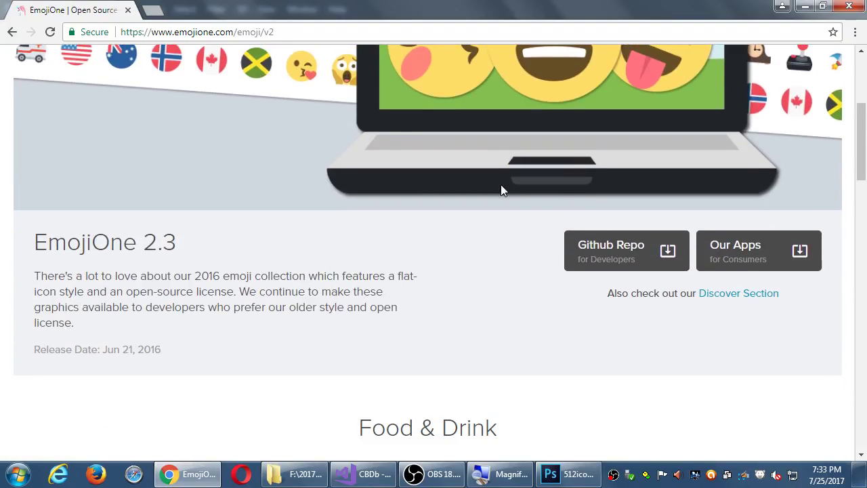
scroll(405, 188, "down", 4)
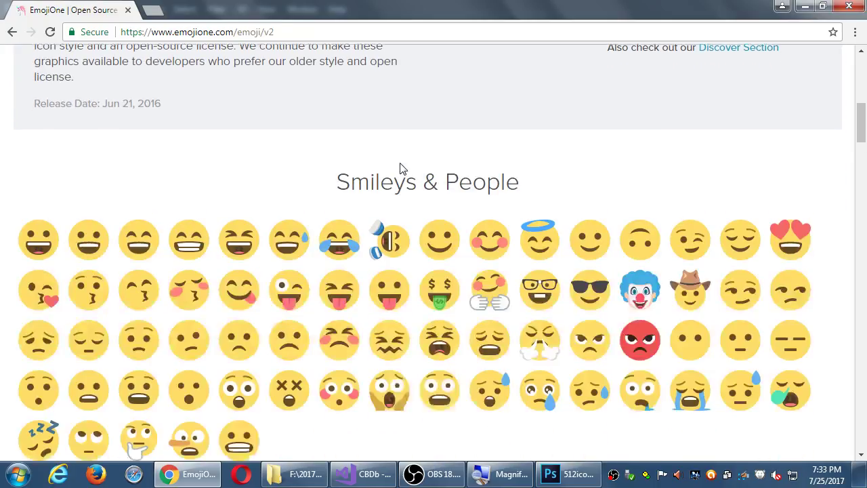
scroll(401, 167, "down", 2)
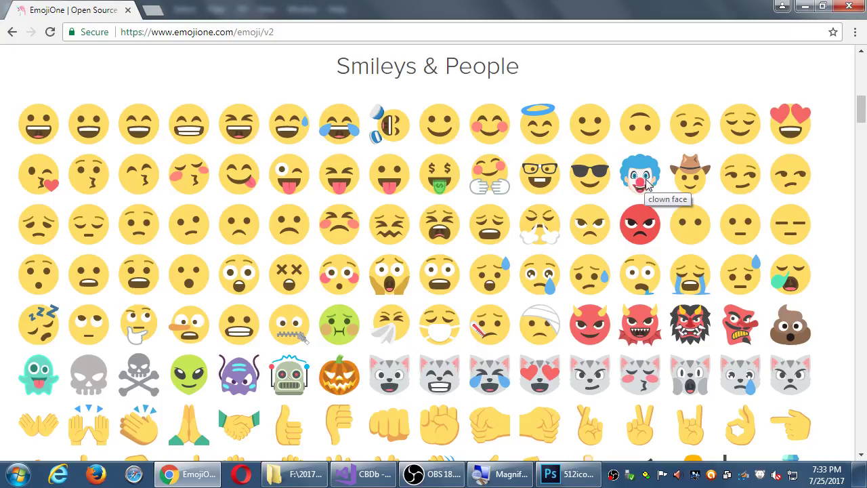
scroll(647, 179, "down", 3)
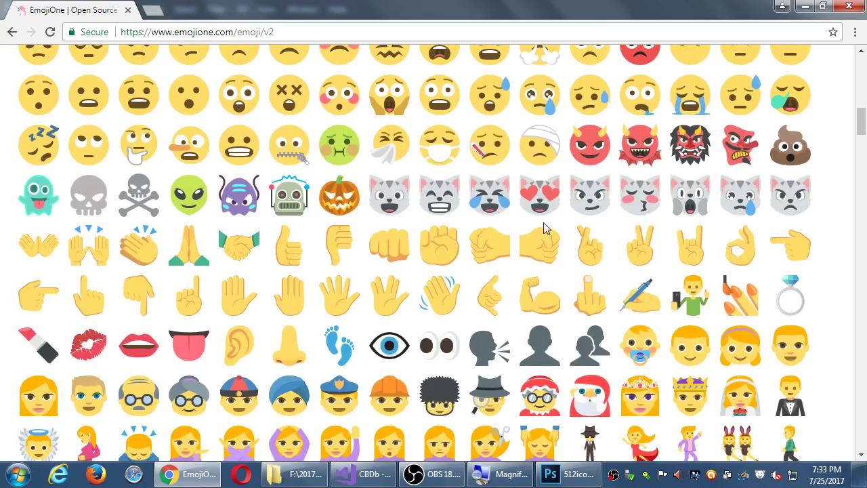
scroll(567, 246, "down", 8)
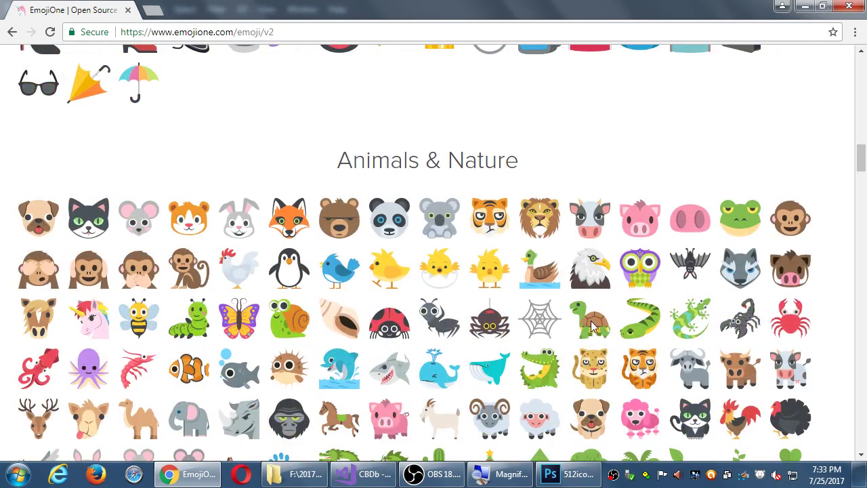
scroll(472, 278, "down", 4)
scroll(472, 278, "down", 20)
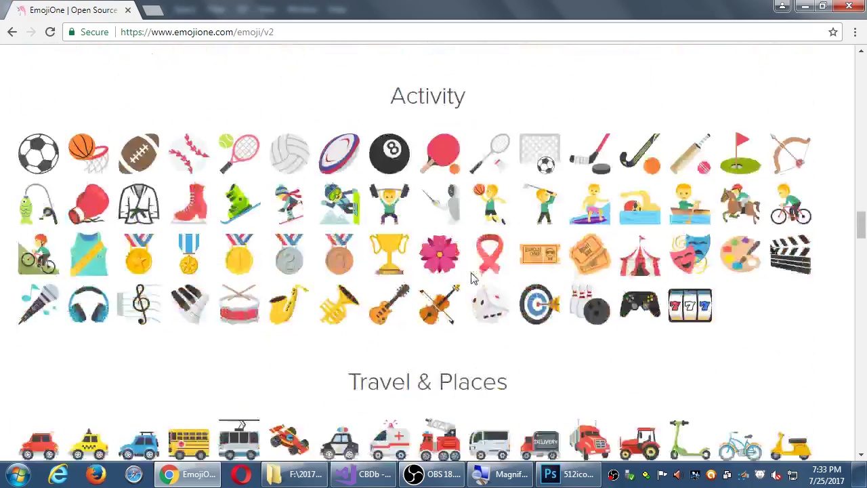
scroll(472, 278, "down", 20)
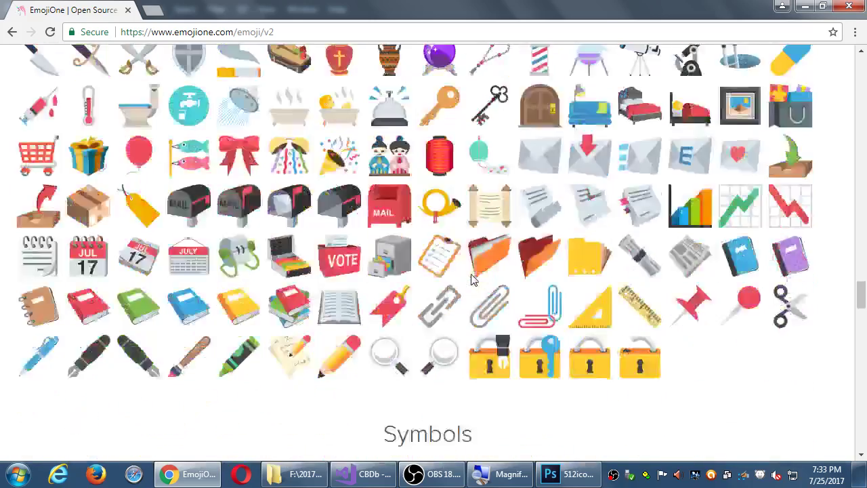
scroll(472, 278, "down", 1)
scroll(472, 277, "up", 4)
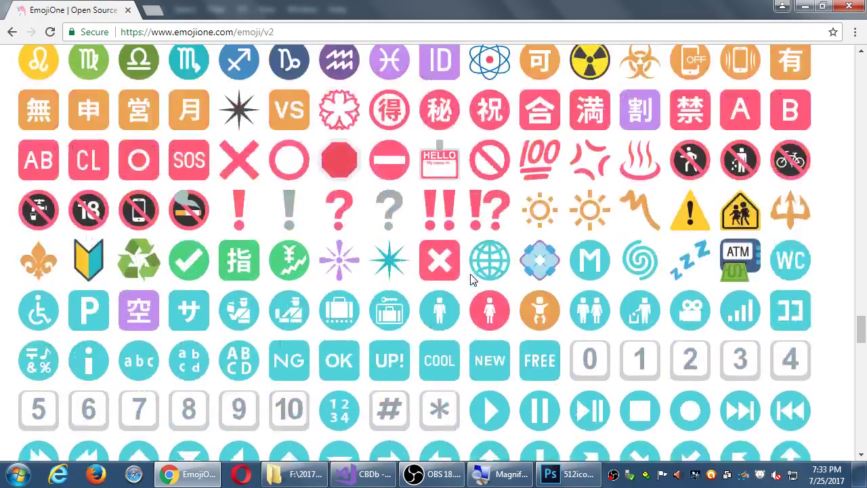
scroll(486, 273, "up", 8)
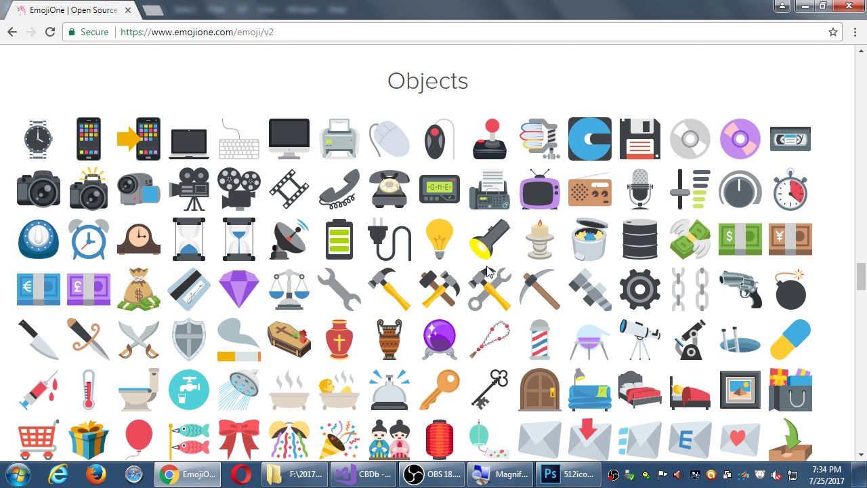
scroll(489, 271, "up", 2)
scroll(573, 308, "down", 20)
scroll(575, 306, "down", 20)
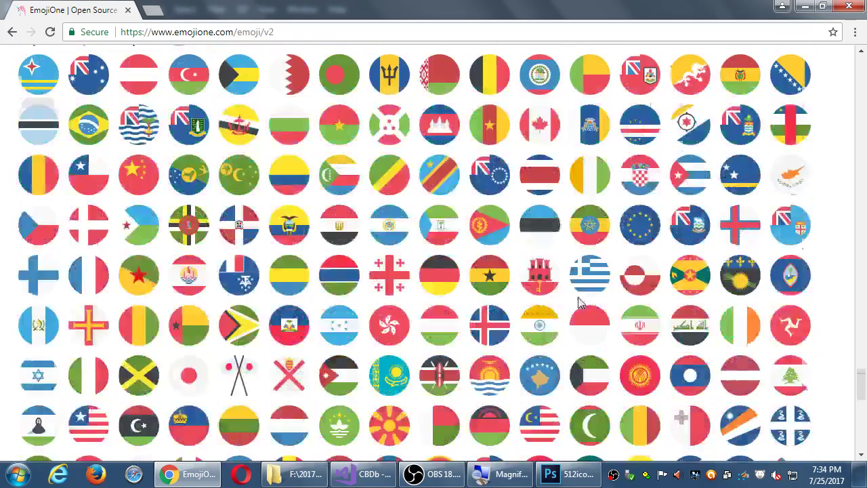
scroll(722, 273, "up", 4)
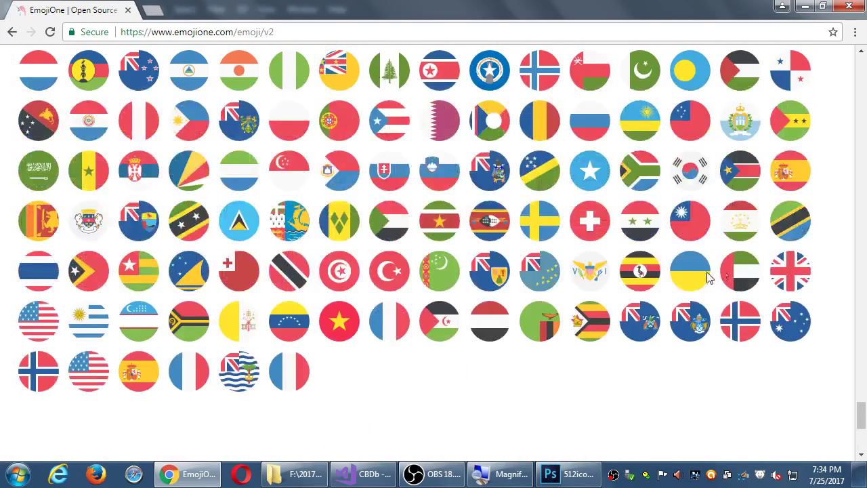
scroll(362, 243, "up", 2)
scroll(373, 212, "up", 2)
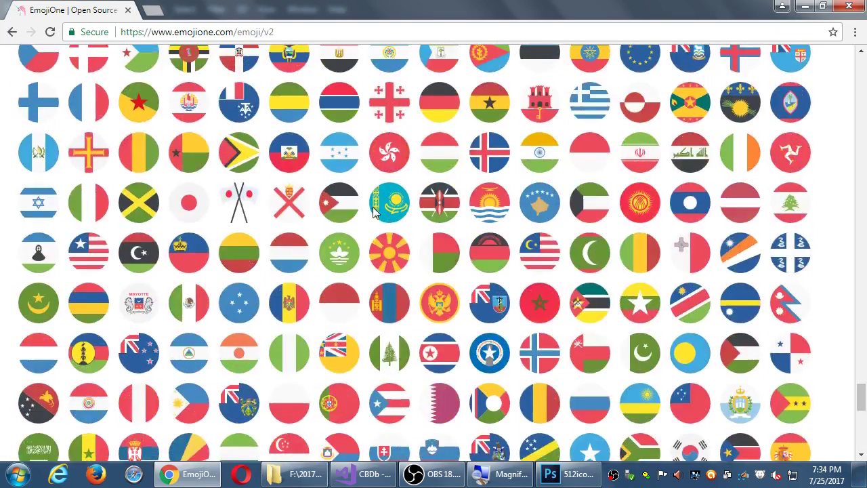
scroll(430, 248, "up", 1)
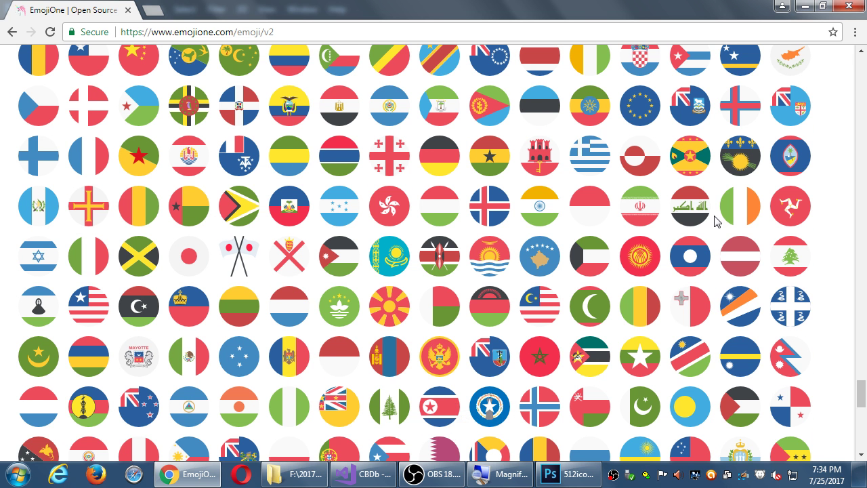
scroll(718, 271, "up", 2)
Step: Jump to the top of the page and open the newer EmojiOne v3 emoji page
key("Home")
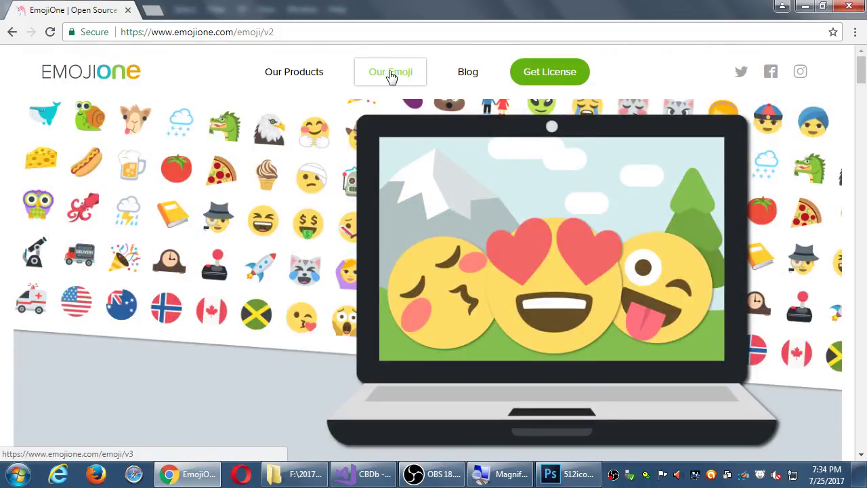
mouse_move(285, 74)
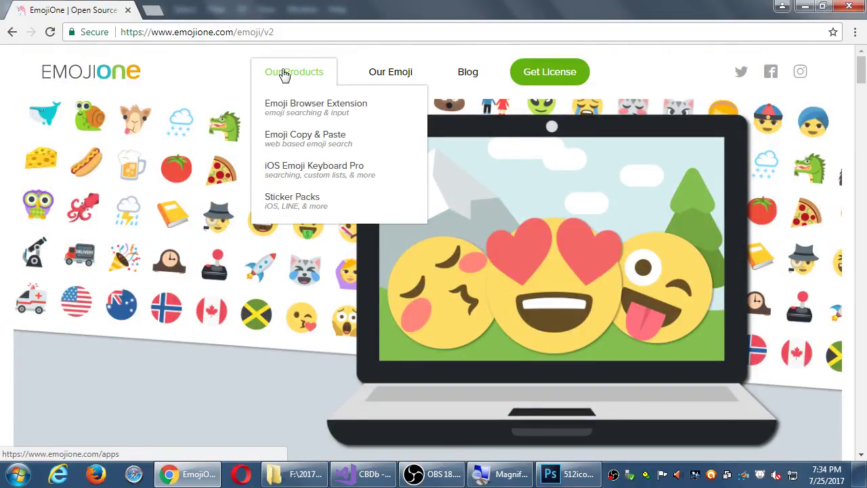
left_click(389, 75)
scroll(420, 233, "down", 4)
scroll(420, 233, "down", 1)
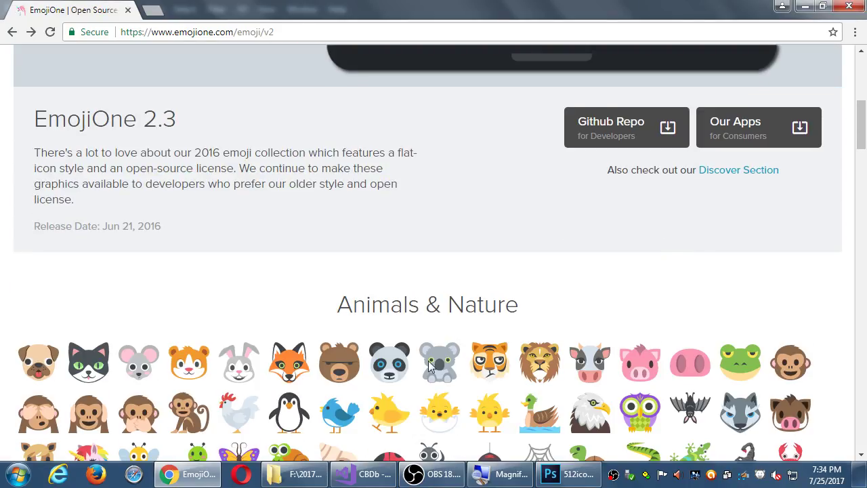
Step: Look through the Discover section, then go back to the EmojiOne 2 emoji page
left_click(745, 173)
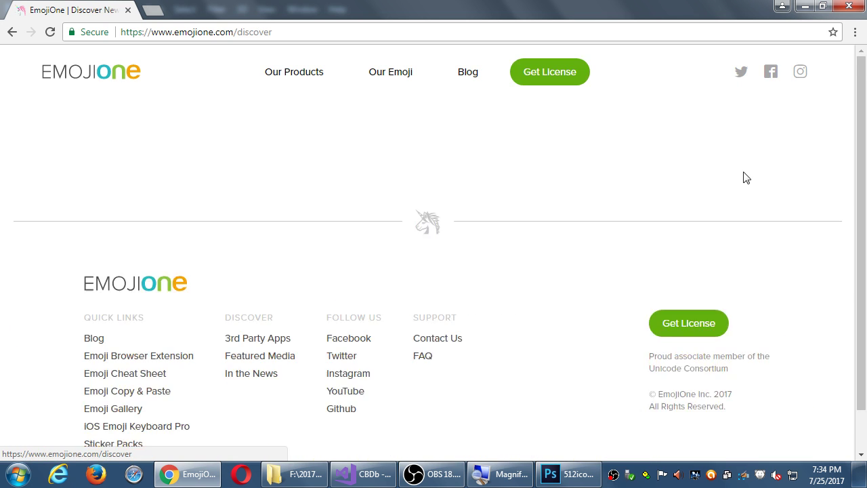
scroll(670, 296, "down", 3)
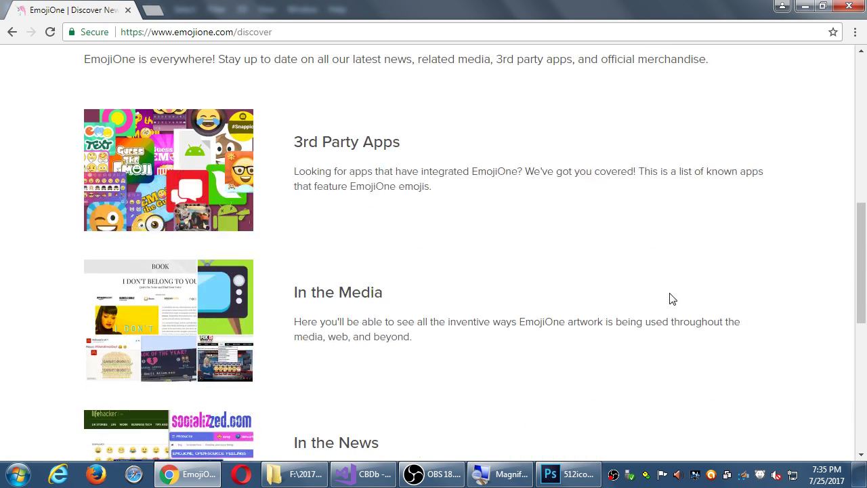
scroll(670, 299, "down", 7)
key("alt+Left")
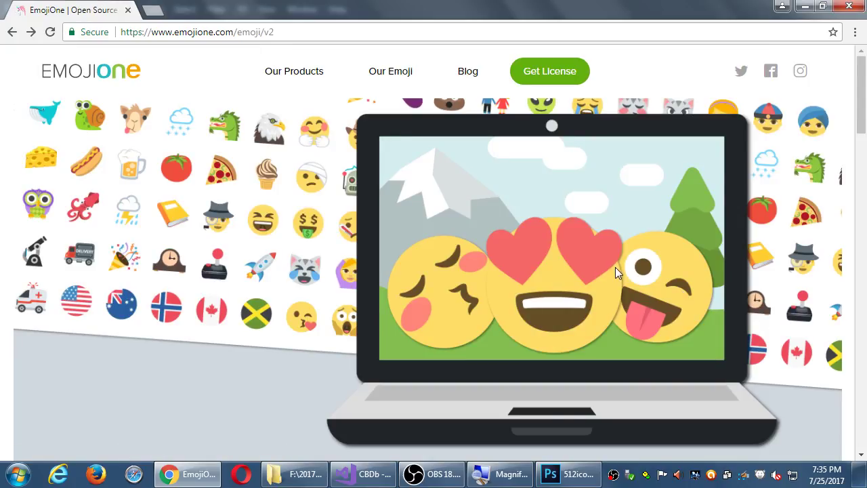
scroll(615, 265, "down", 3)
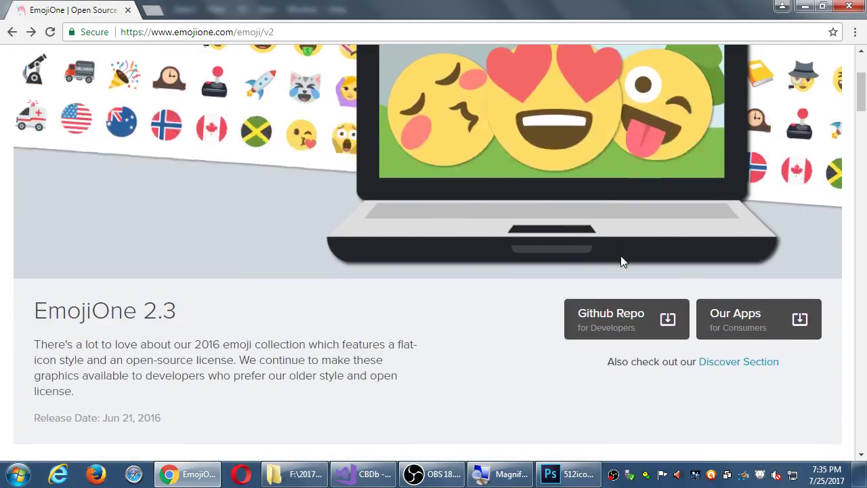
scroll(496, 231, "up", 3)
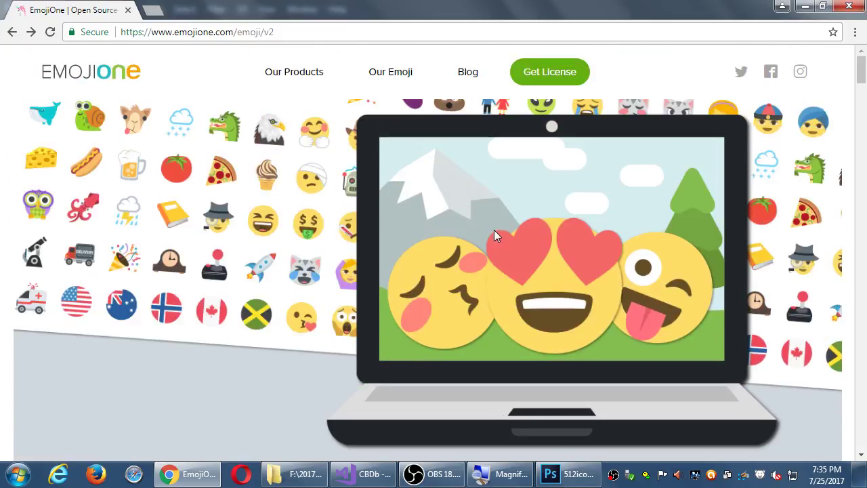
scroll(494, 230, "down", 4)
Step: Open EmojiOne's consumer apps page, scroll to its footer, then return to the EmojiOne 2.3 page
left_click(737, 253)
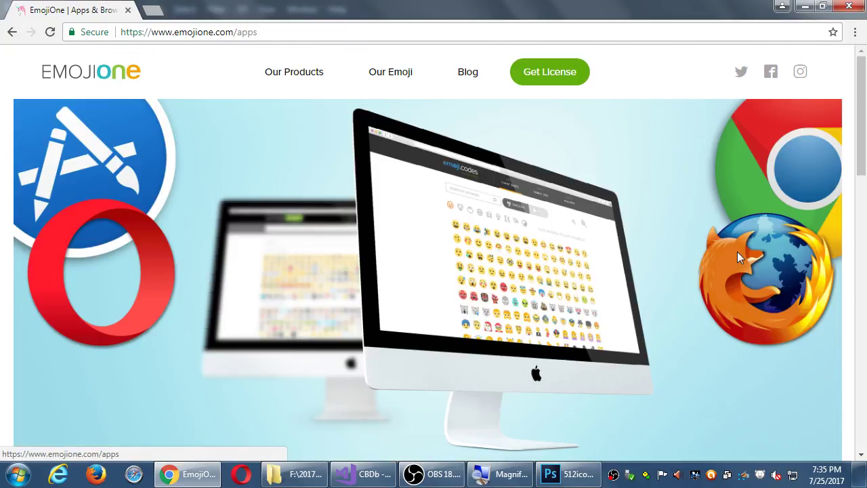
scroll(684, 288, "down", 8)
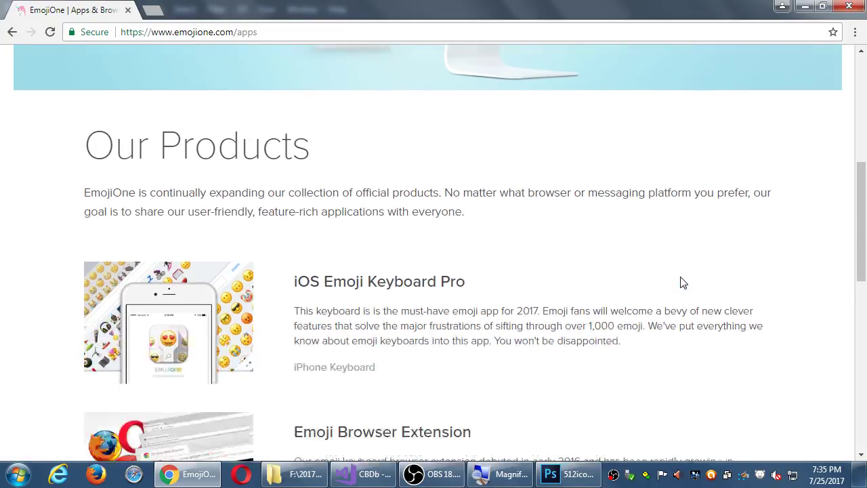
scroll(683, 283, "down", 7)
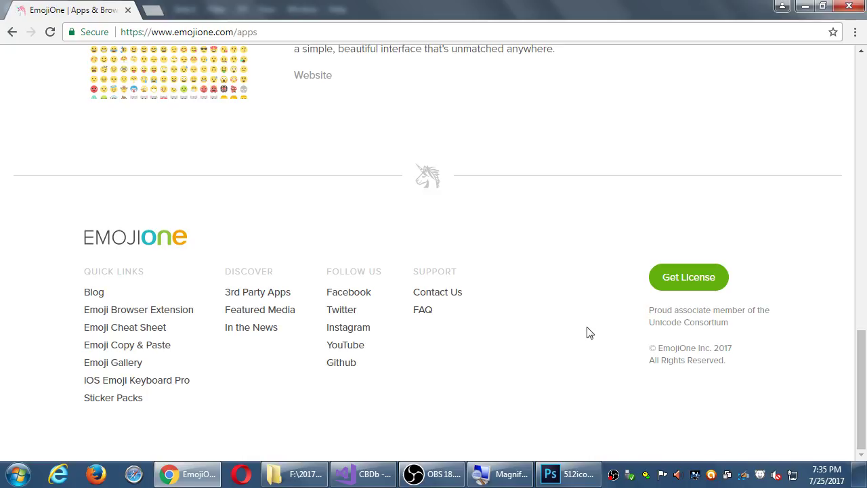
key("alt+Left")
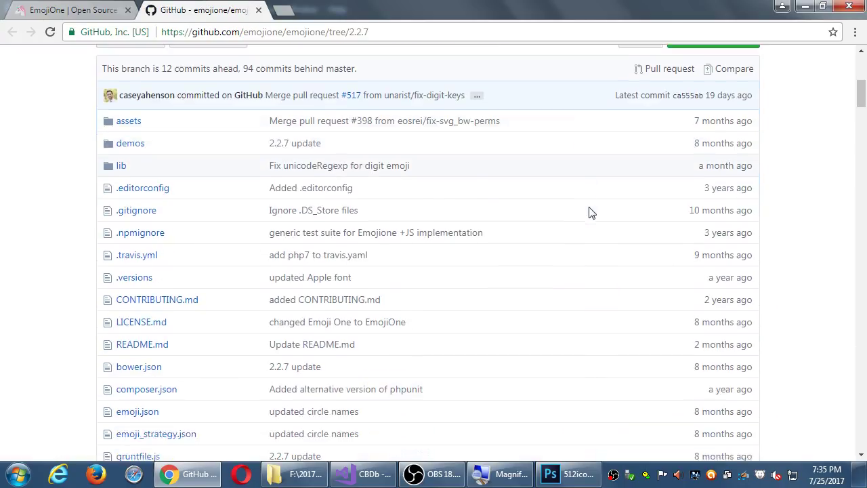
scroll(589, 212, "down", 2)
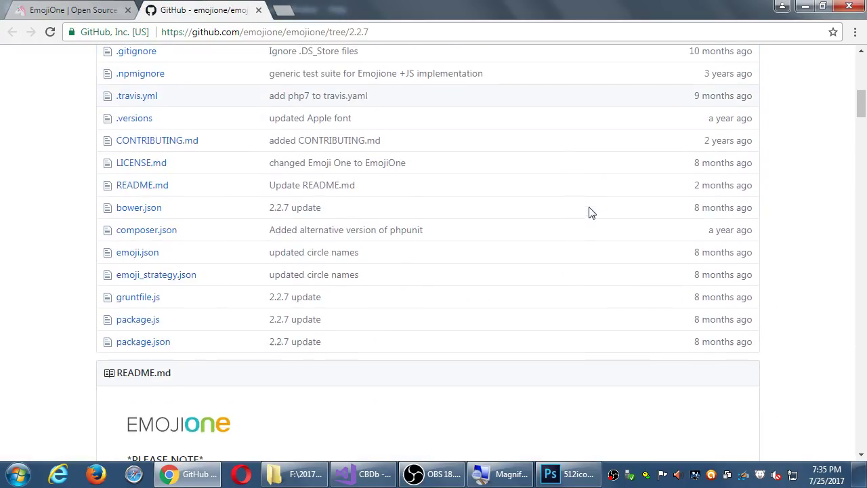
Step: Leave the GitHub repository tab and switch back to the EmojiOne site tab
left_click(95, 15)
scroll(571, 396, "up", 5)
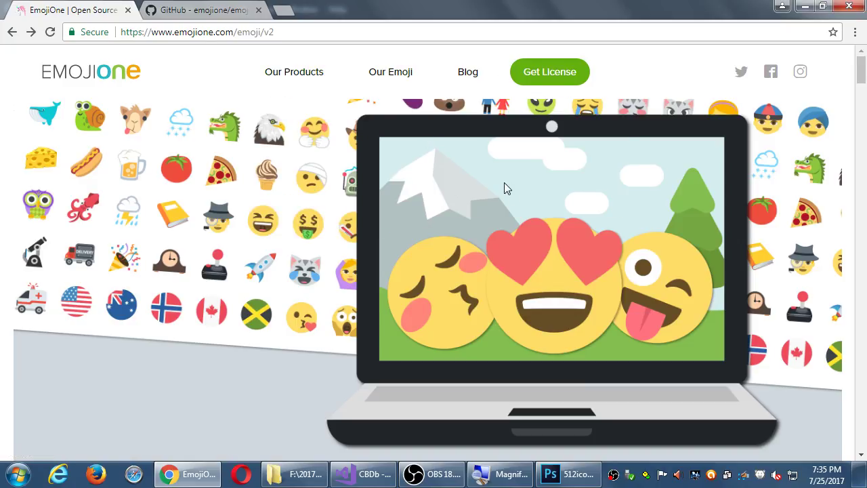
scroll(505, 185, "down", 10)
Step: Open the EmojiOne Licenses page and scroll through the license comparison
left_click(689, 277)
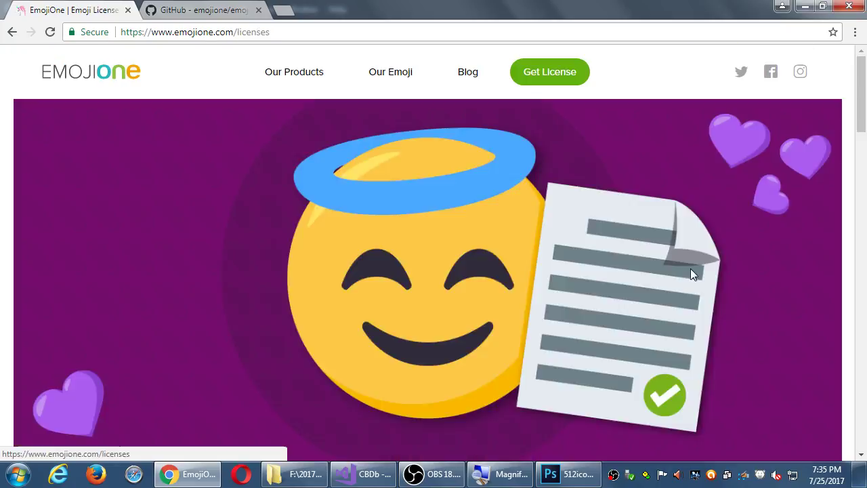
scroll(636, 301, "down", 6)
scroll(491, 247, "down", 2)
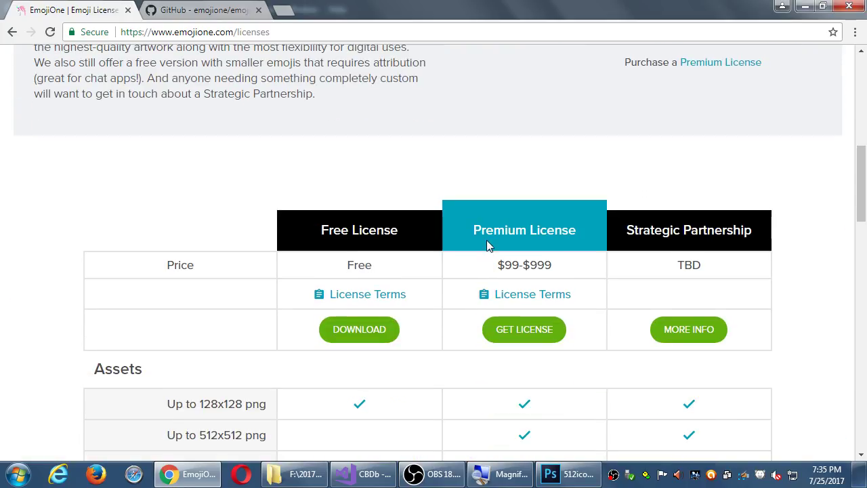
scroll(412, 196, "down", 1)
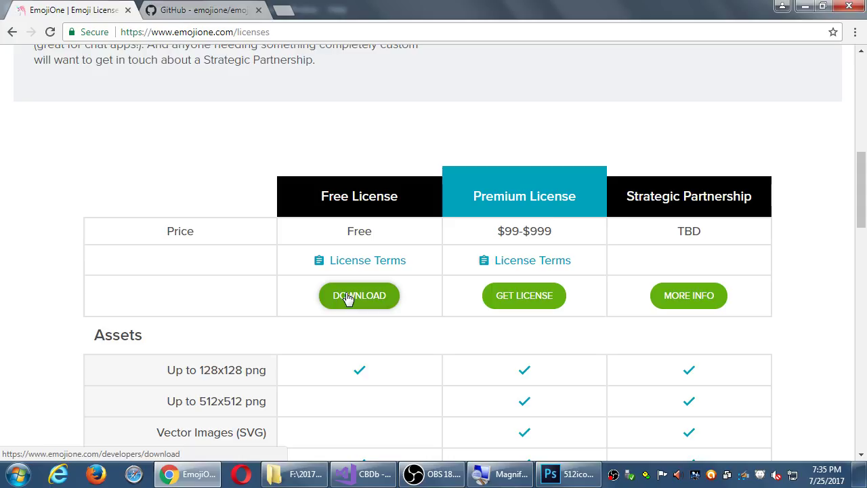
scroll(347, 299, "down", 3)
scroll(212, 210, "up", 2)
scroll(218, 214, "up", 4)
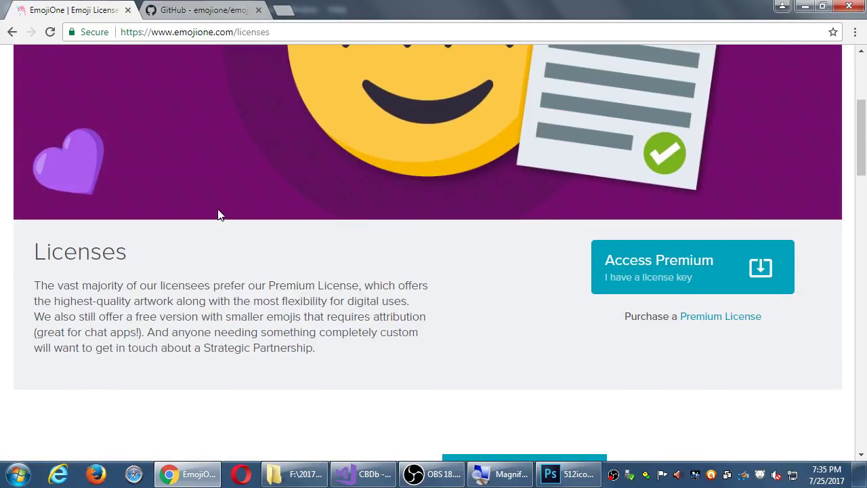
scroll(219, 215, "up", 3)
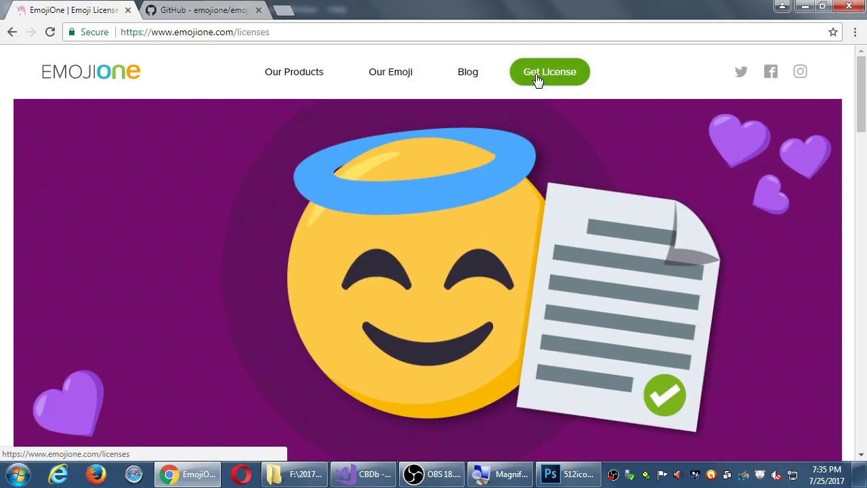
scroll(534, 178, "down", 3)
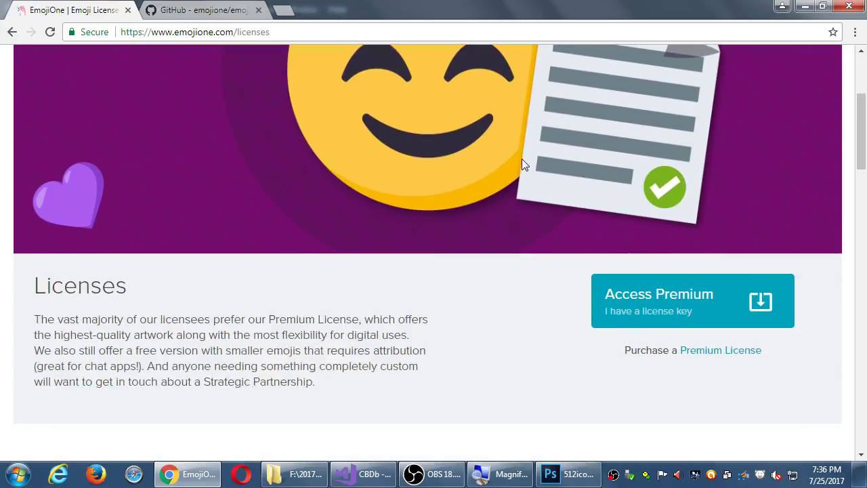
scroll(529, 162, "down", 6)
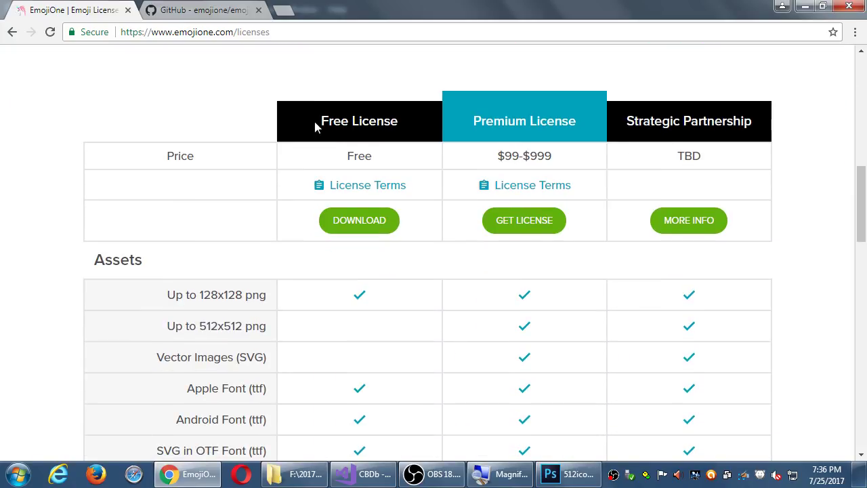
Step: Highlight the Free License heading and the 99 Premium price to compare them
left_click_drag(317, 121, 421, 108)
left_click(419, 106)
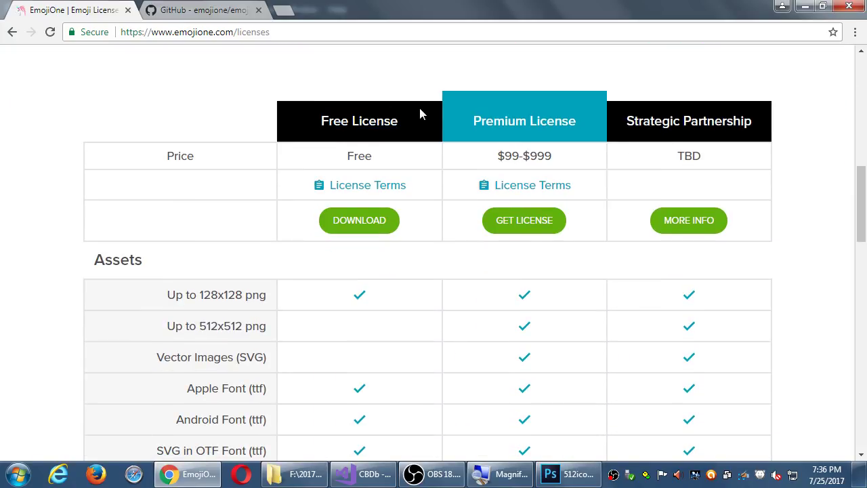
double_click(511, 155)
left_click(528, 153)
Step: Highlight the 128x128 png size and the SVG Vector Images entry in the Assets table
scroll(234, 155, "down", 1)
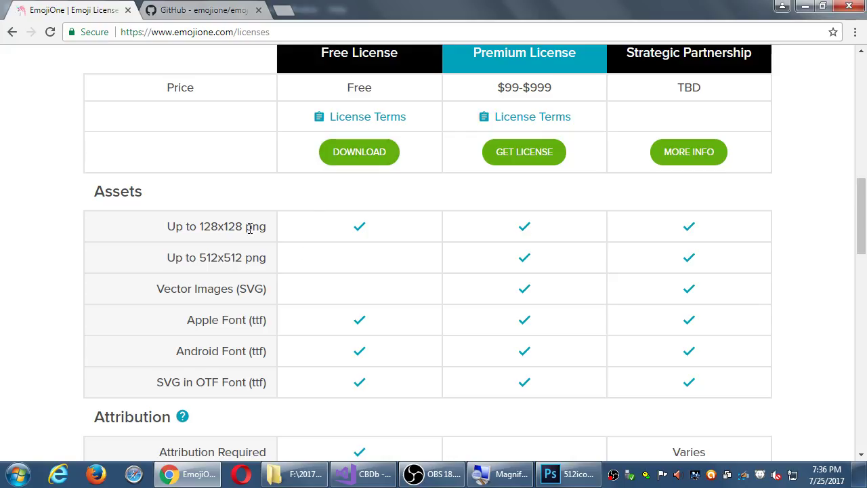
left_click_drag(210, 226, 244, 228)
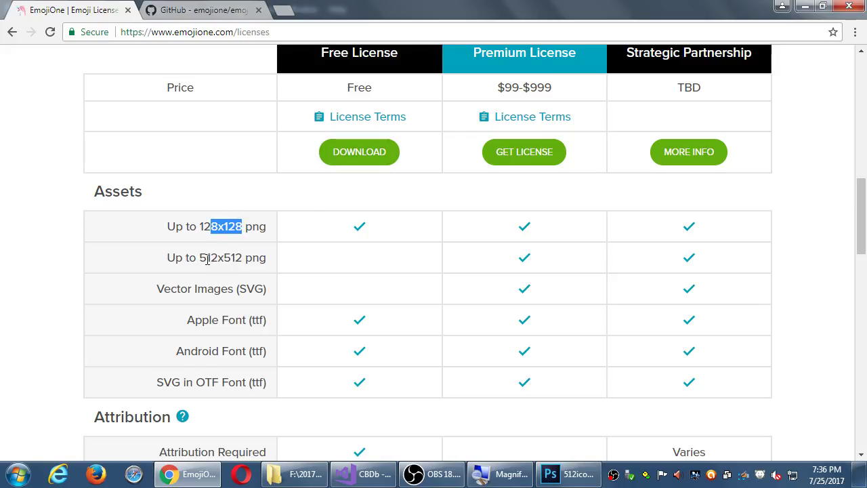
double_click(258, 289)
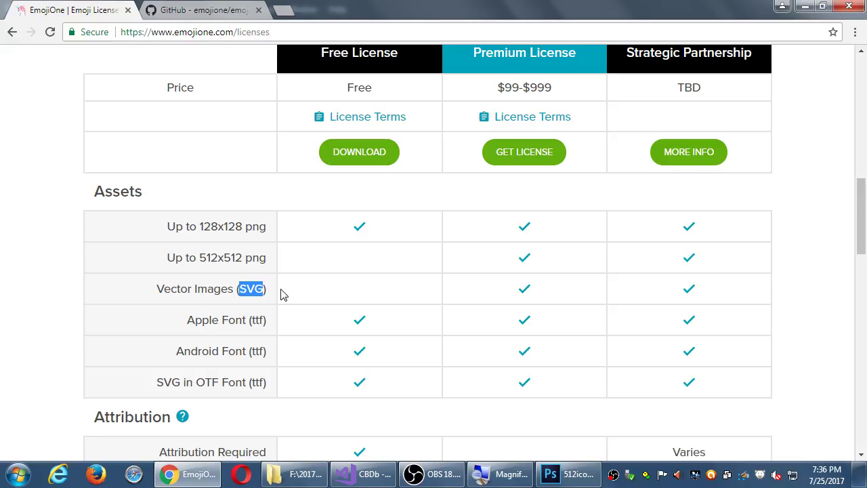
scroll(342, 273, "down", 3)
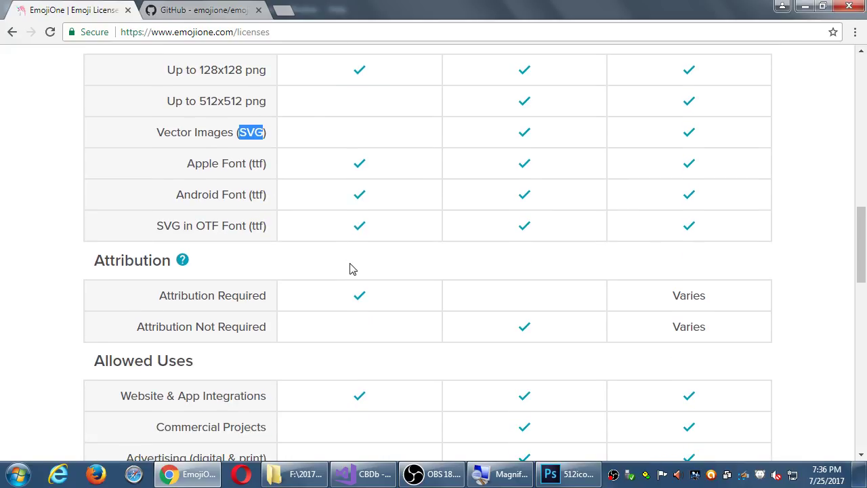
scroll(353, 280, "up", 2)
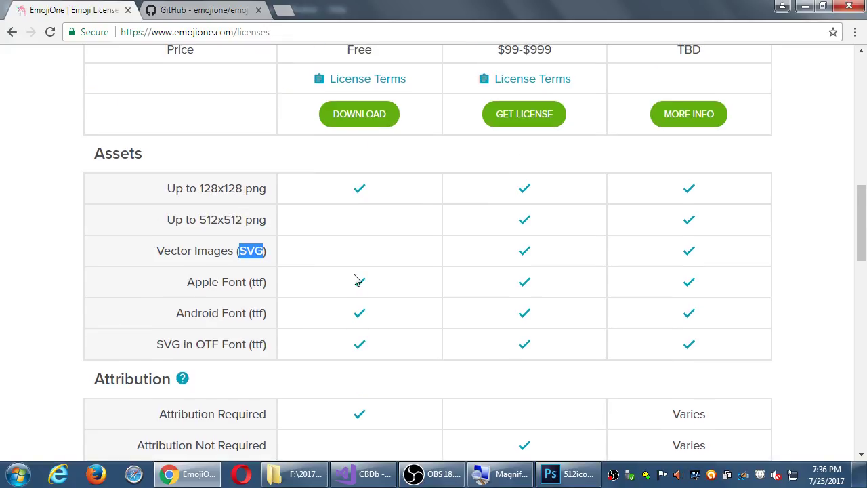
scroll(353, 280, "down", 2)
left_click(351, 328)
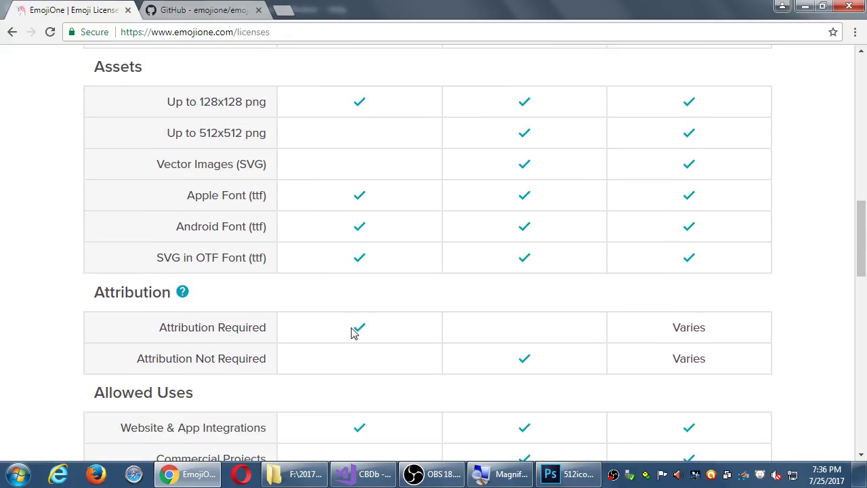
Step: Re-highlight png in the 128x128 row, then part of the Free License heading
scroll(353, 331, "up", 3)
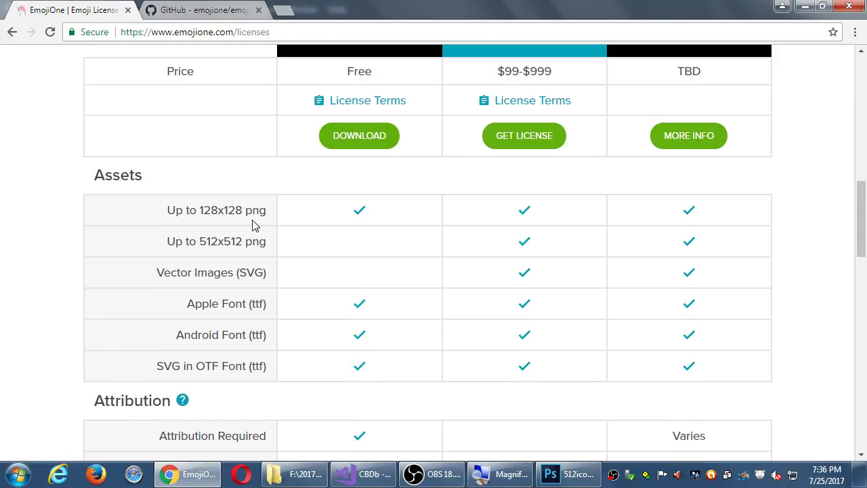
double_click(254, 216)
left_click(351, 257)
scroll(342, 250, "up", 4)
scroll(361, 306, "down", 1)
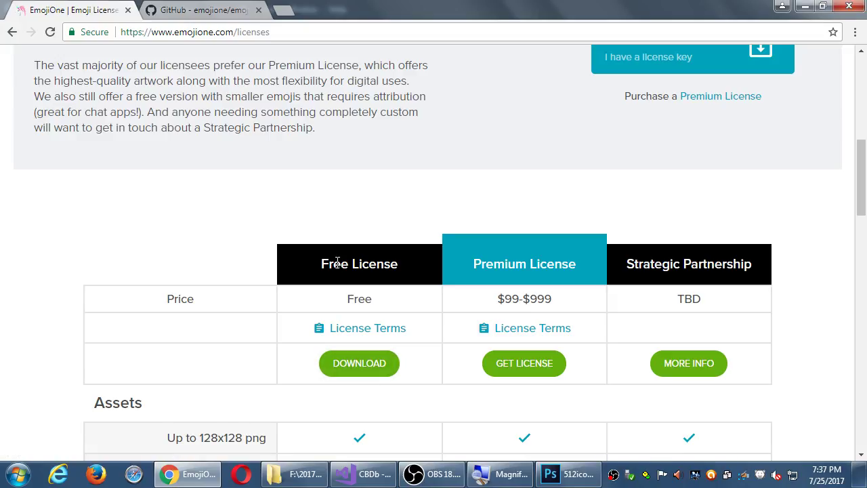
left_click_drag(334, 263, 400, 264)
Step: Open the free download page and review its PNG, vector and font lists, noting the 128x128 size
left_click(366, 364)
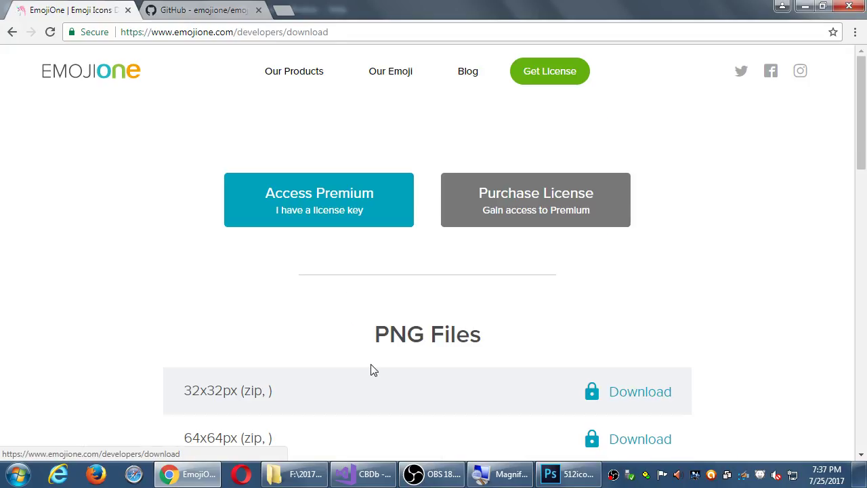
scroll(158, 204, "down", 6)
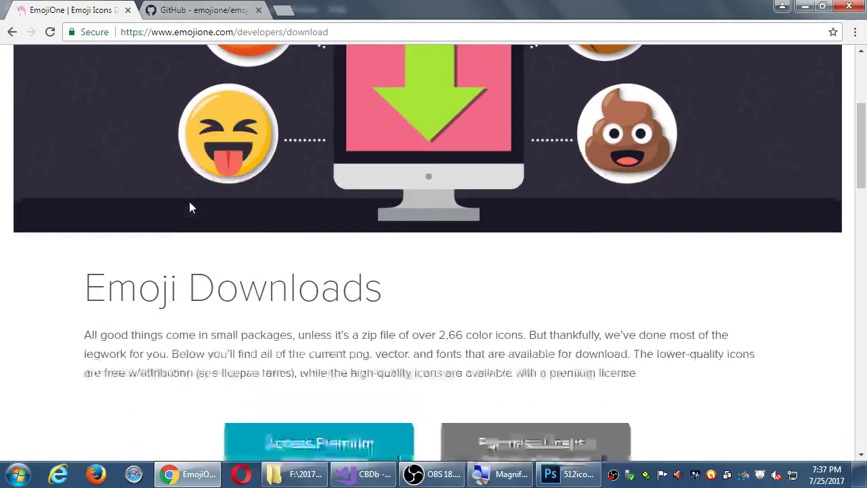
scroll(162, 205, "down", 4)
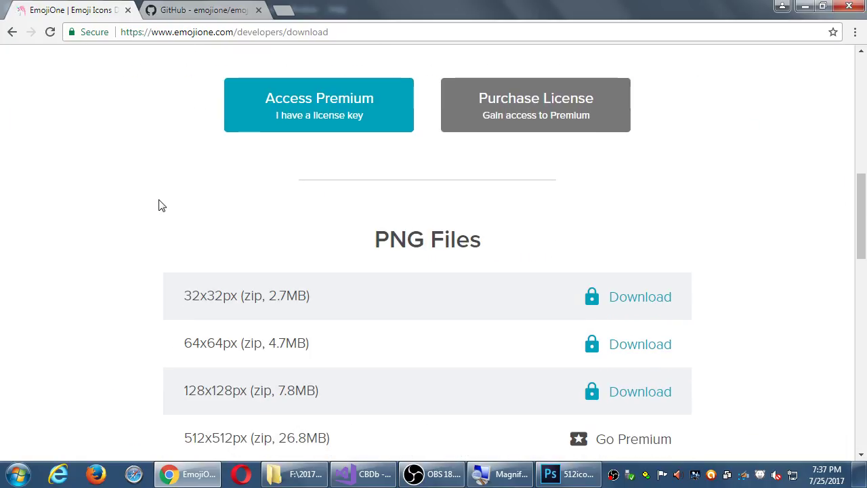
scroll(161, 205, "down", 1)
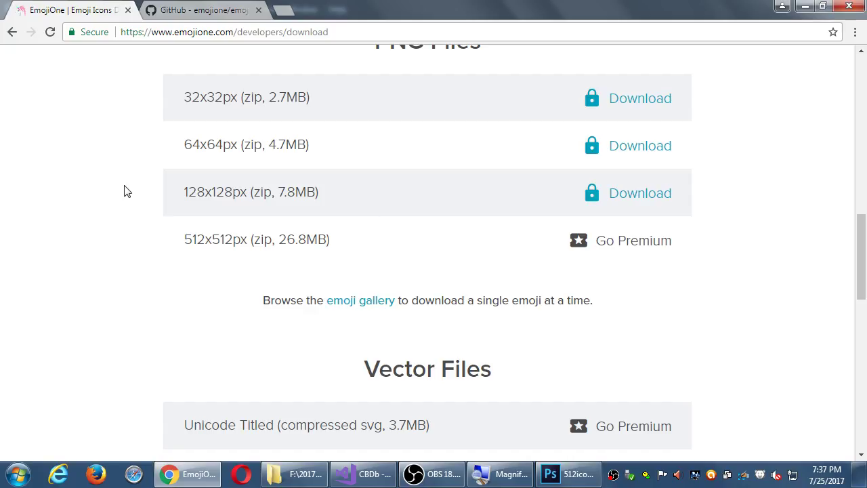
scroll(124, 190, "down", 5)
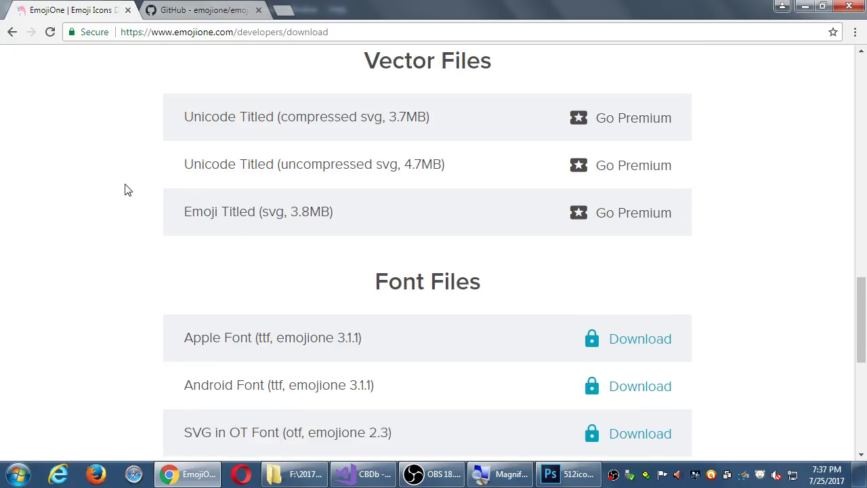
scroll(126, 190, "up", 5)
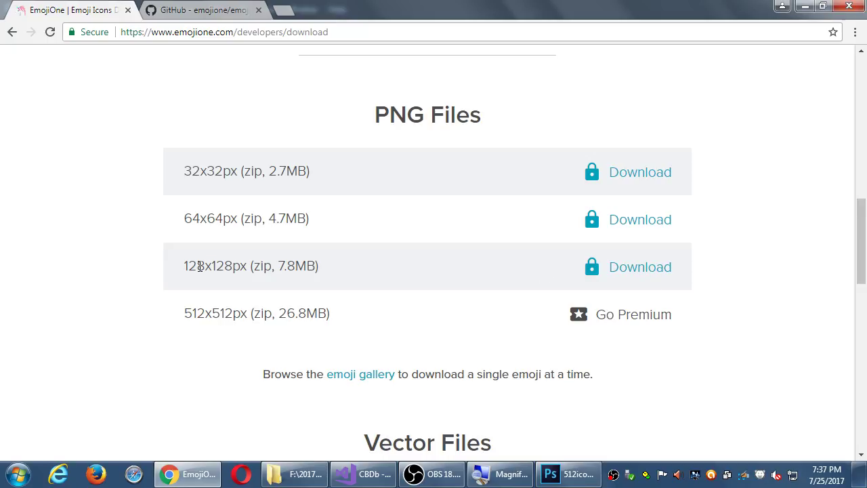
left_click_drag(189, 265, 243, 264)
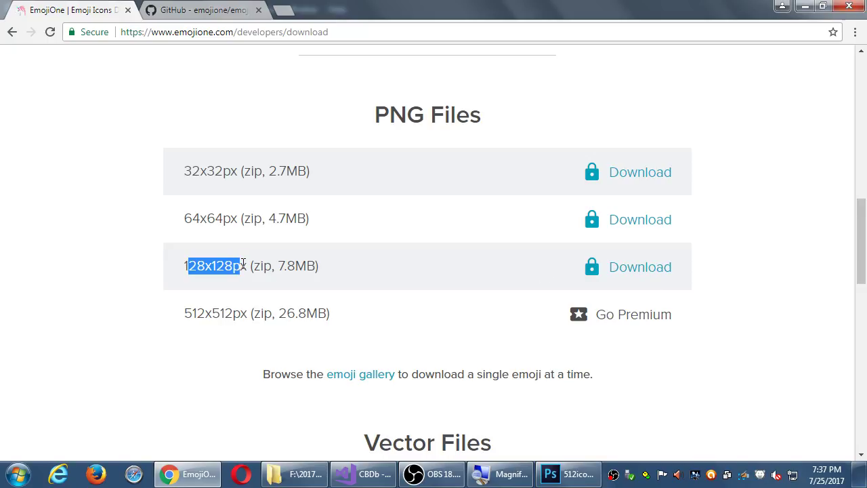
left_click(754, 275)
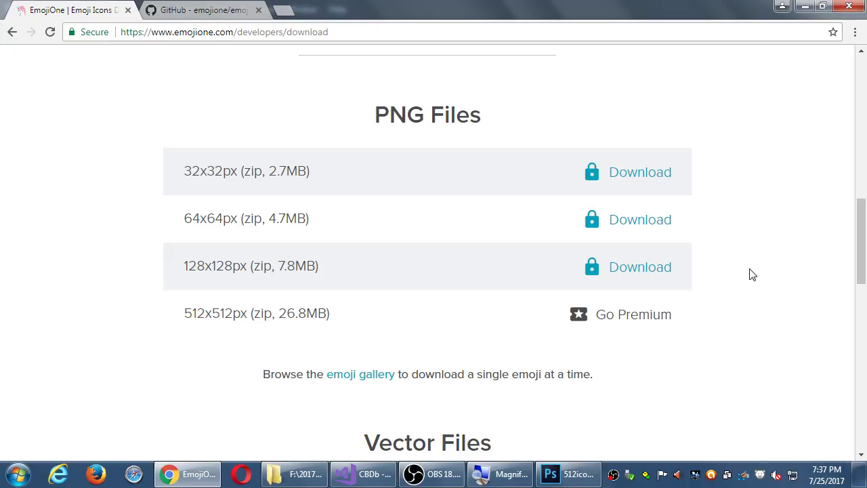
key("alt+Left")
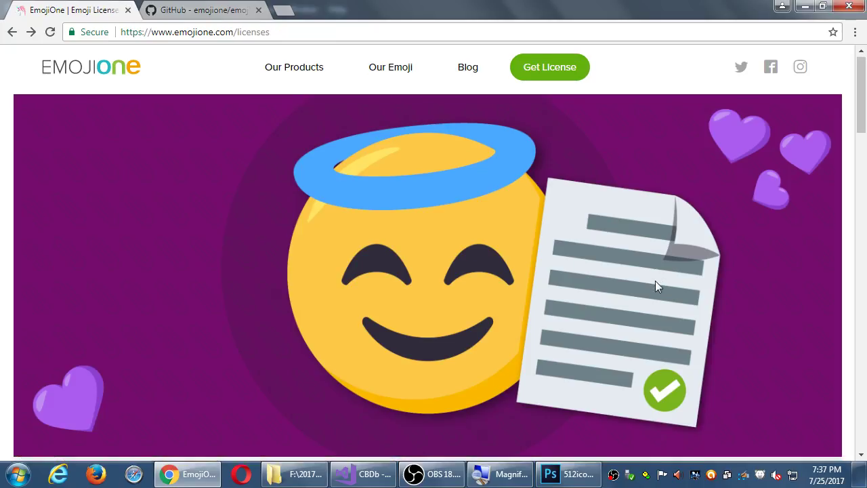
scroll(661, 288, "down", 4)
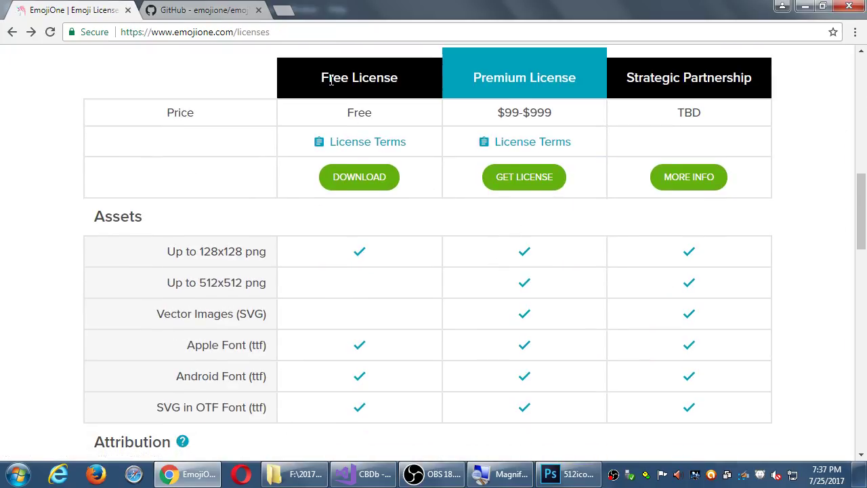
left_click_drag(328, 77, 418, 74)
scroll(424, 145, "down", 4)
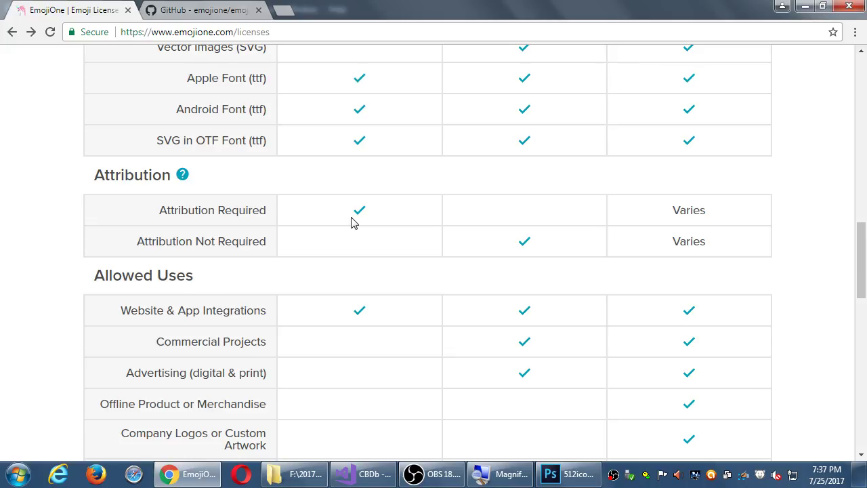
scroll(472, 217, "down", 2)
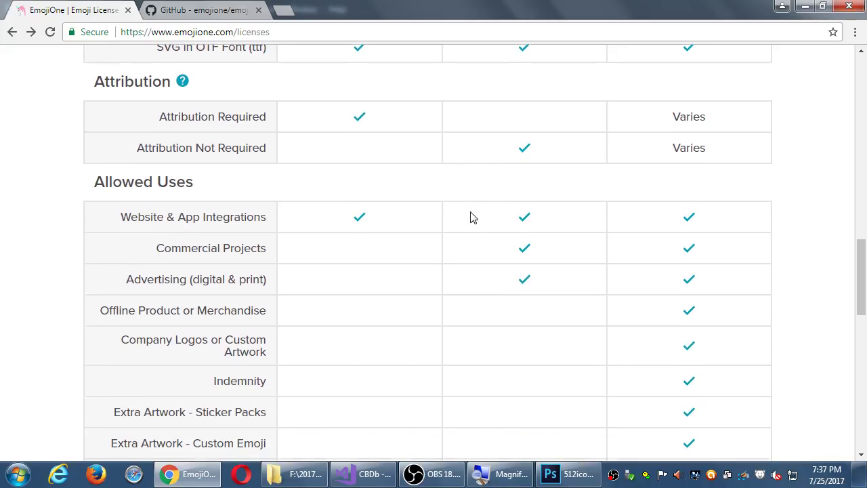
scroll(472, 217, "down", 2)
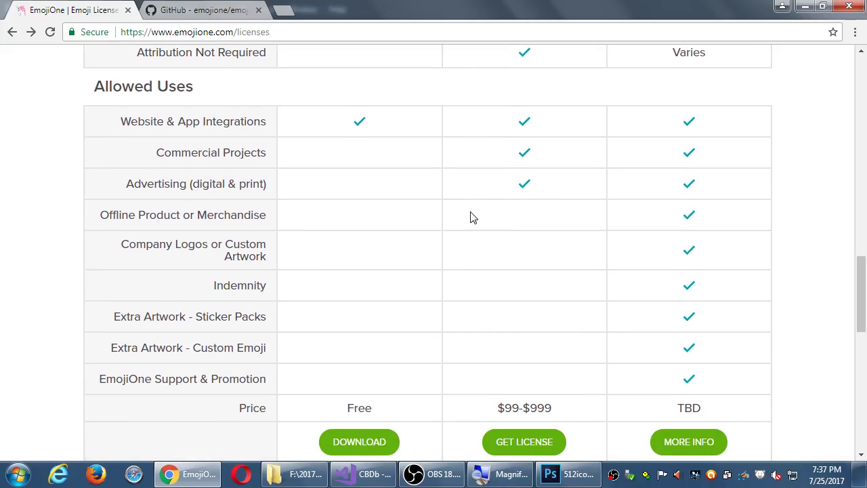
scroll(473, 217, "down", 1)
scroll(473, 216, "down", 2)
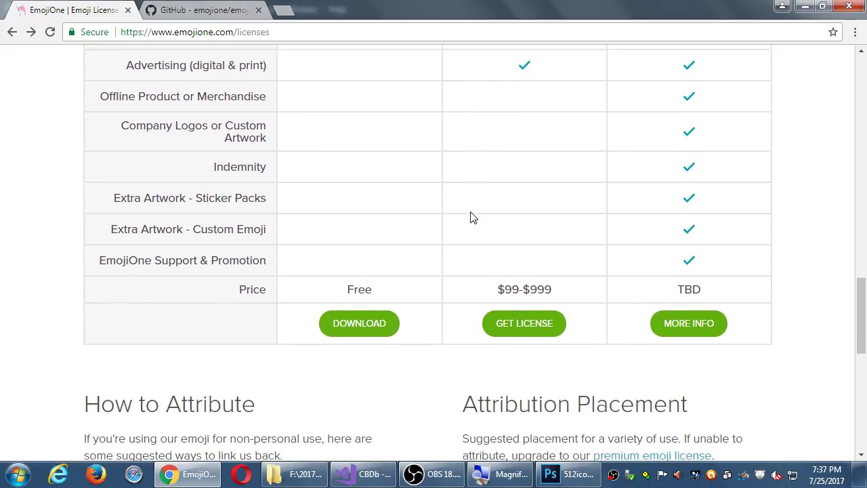
scroll(472, 217, "down", 2)
scroll(472, 217, "up", 10)
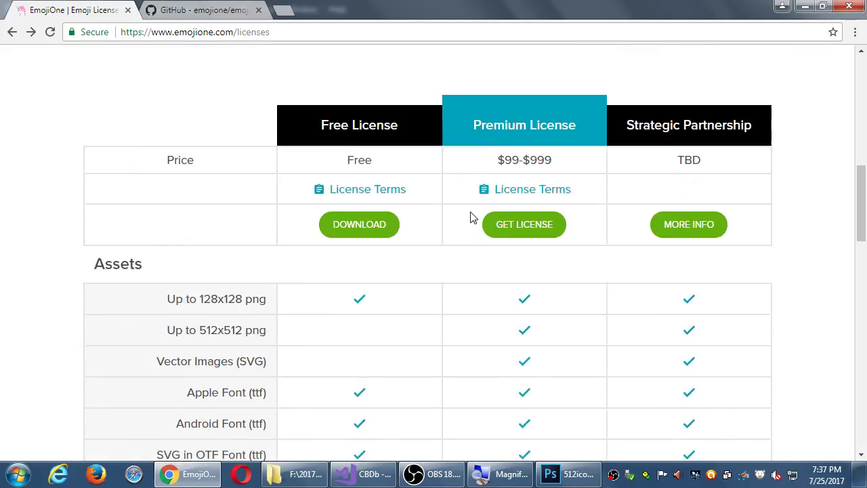
scroll(472, 217, "up", 8)
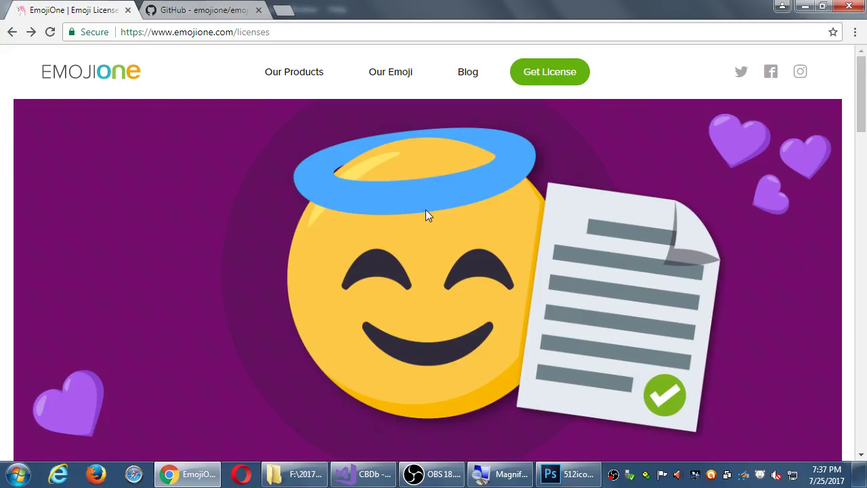
scroll(427, 215, "down", 1)
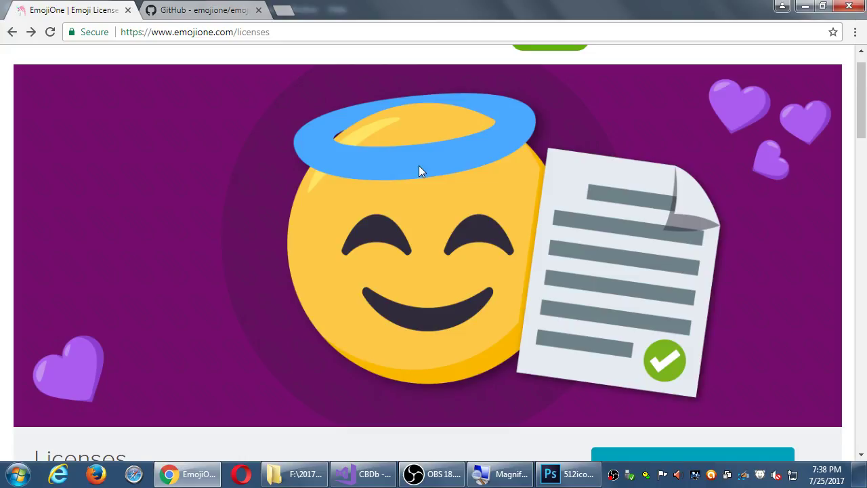
scroll(423, 171, "down", 6)
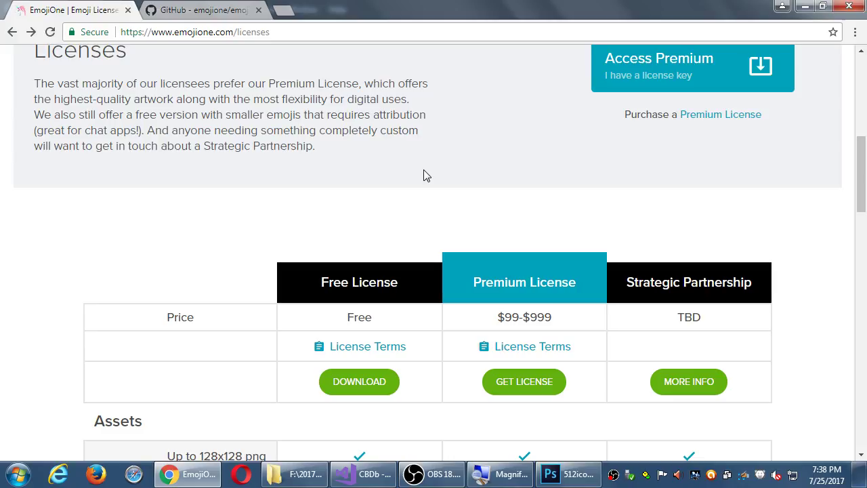
scroll(459, 207, "down", 10)
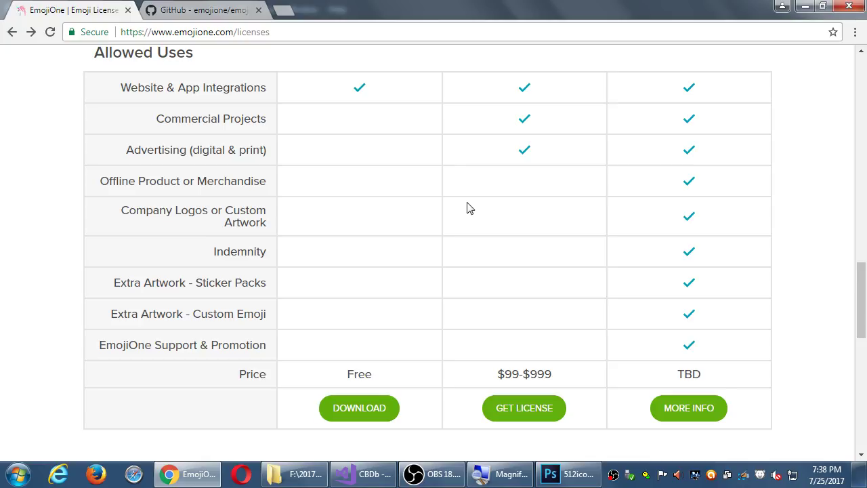
scroll(467, 208, "down", 2)
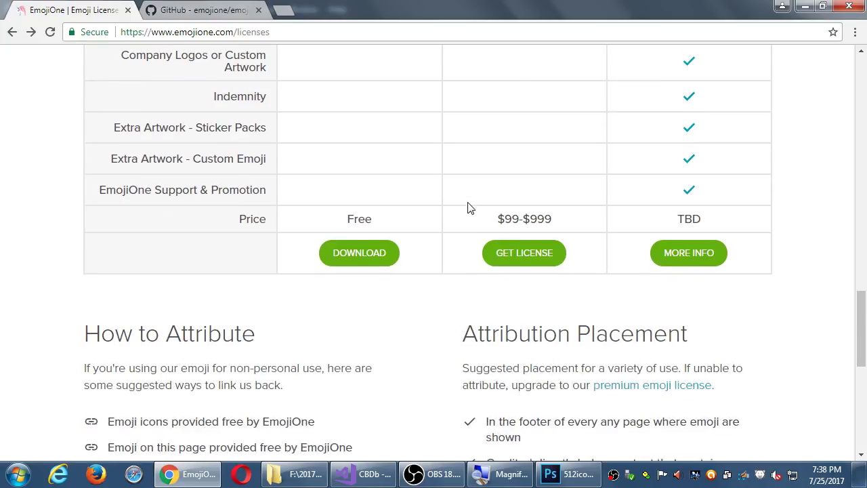
scroll(460, 212, "up", 5)
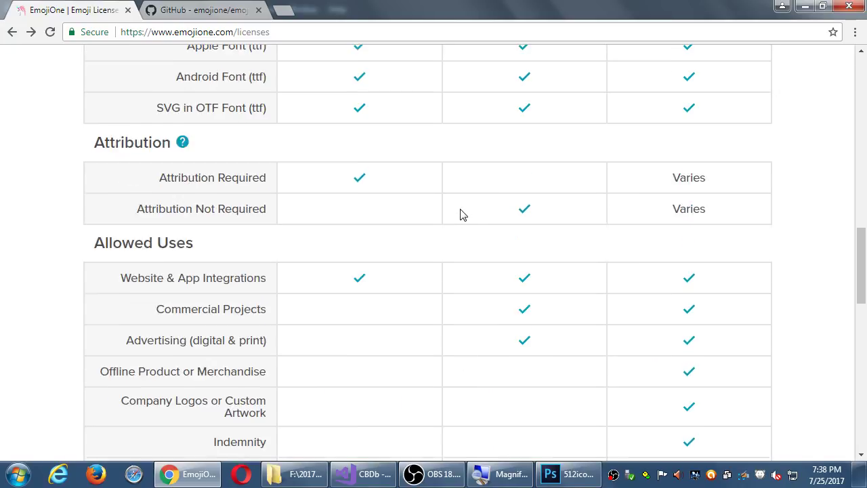
scroll(460, 215, "up", 6)
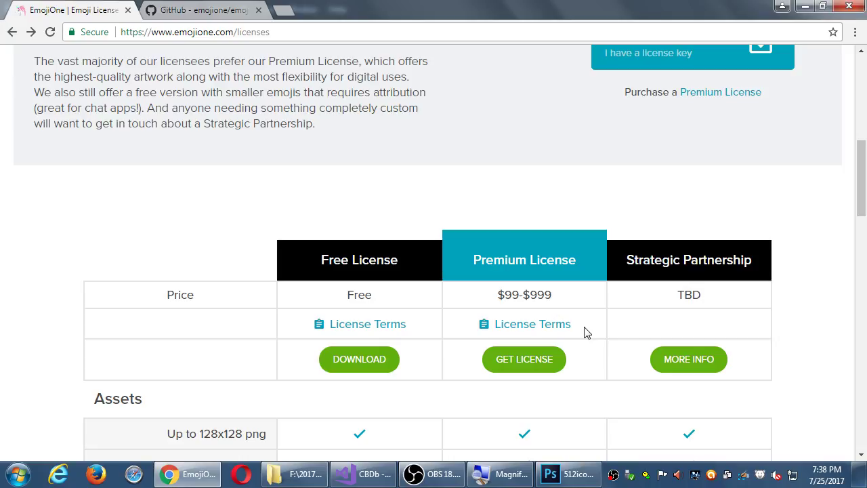
Step: Reopen the free download page and start downloading the 128x128px PNG zip
left_click(364, 366)
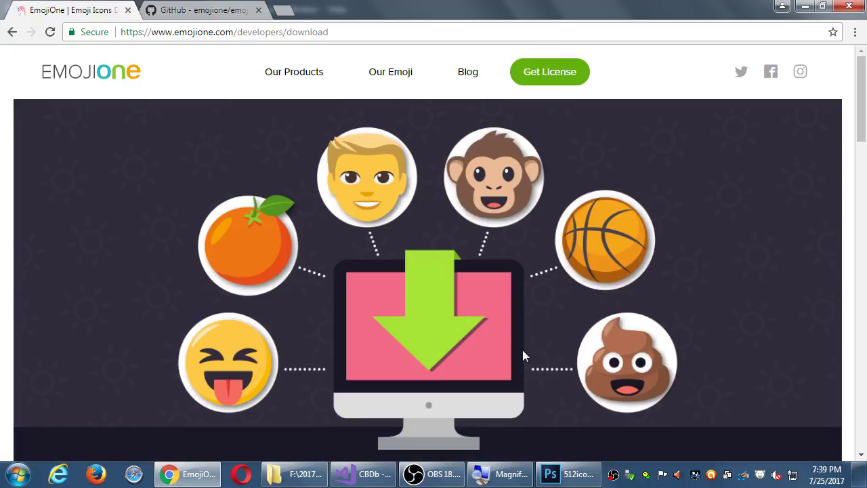
scroll(529, 349, "down", 12)
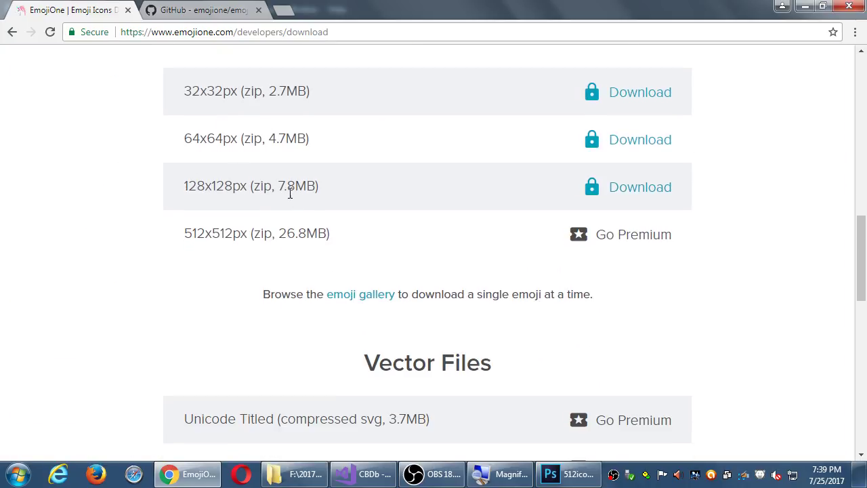
double_click(263, 187)
left_click(639, 188)
Step: Fill in the Free Downloads form with a name, an e-mail address and intended use 'Stuff and things'
scroll(586, 277, "down", 2)
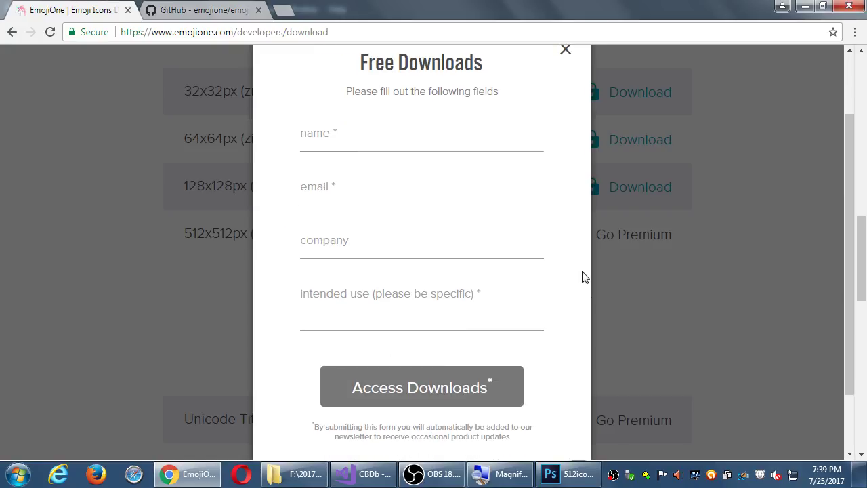
scroll(586, 277, "down", 3)
scroll(579, 278, "up", 4)
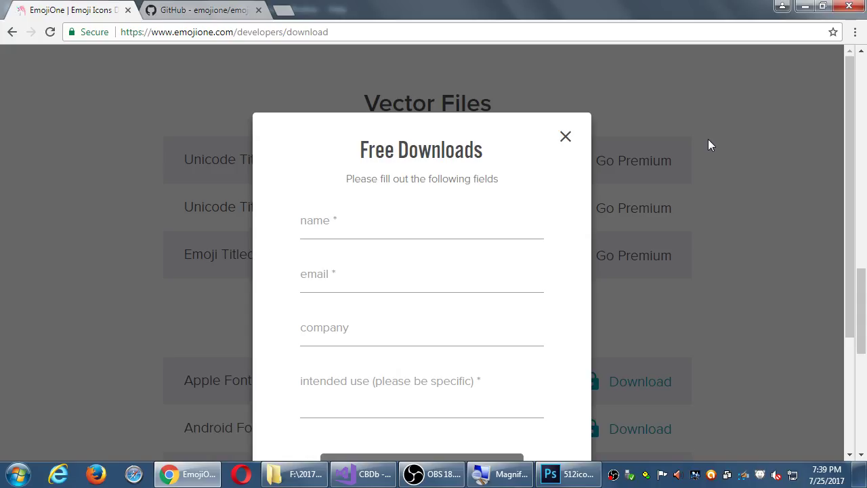
left_click(411, 222)
type("John")
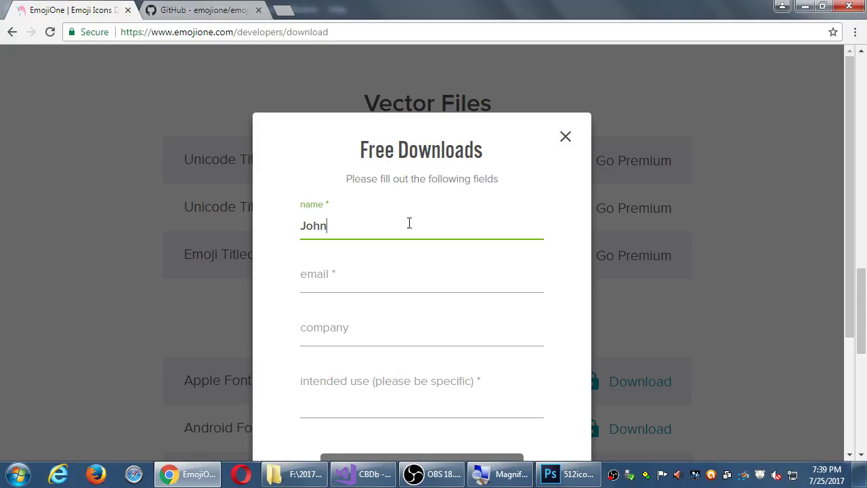
type("ny student")
key("Tab")
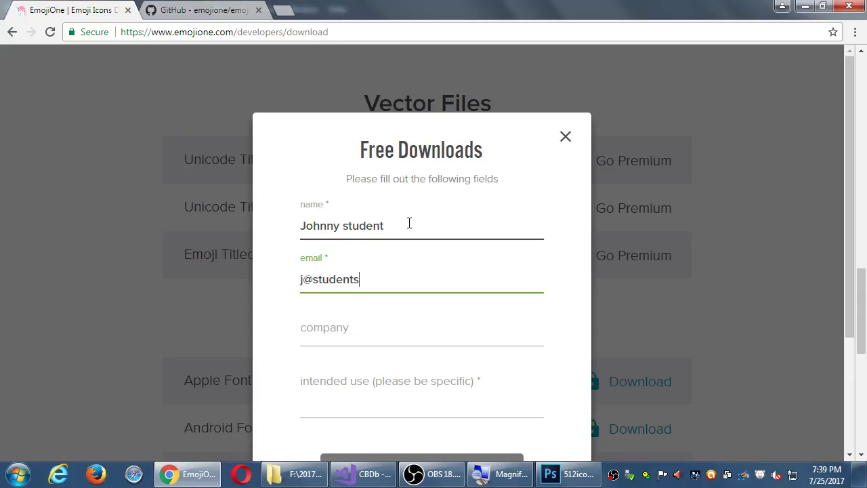
key("Tab")
key("Tab")
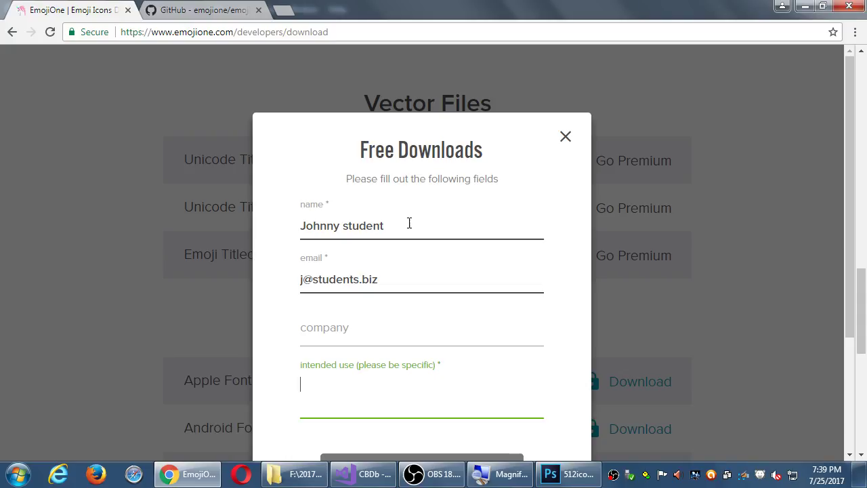
type("Stuff ")
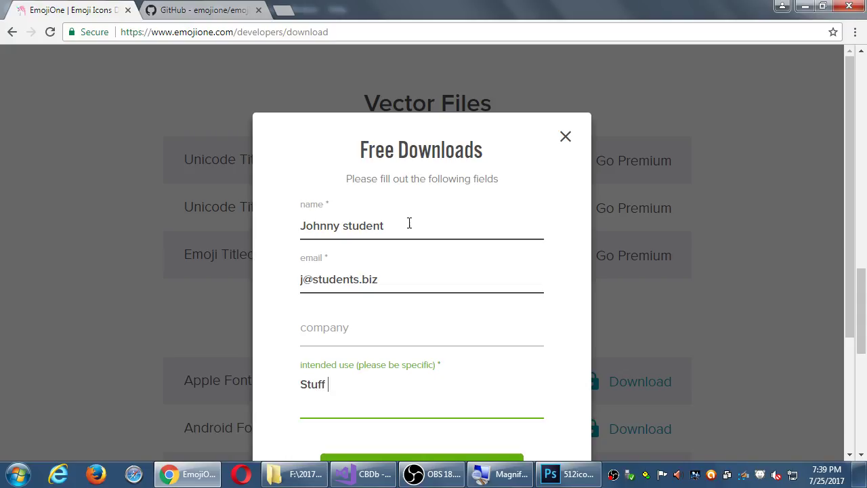
type("and things")
scroll(538, 167, "down", 3)
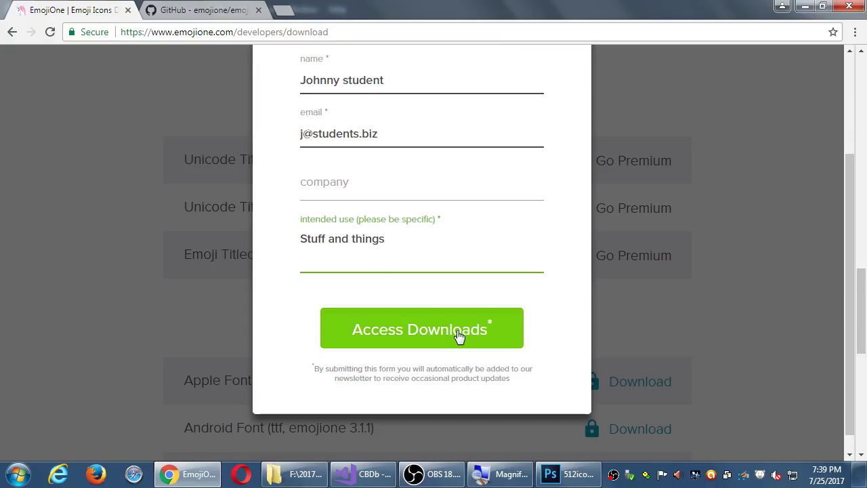
Step: Submit the form to unlock downloads and download the 128x128px PNG zip (7.8MB)
left_click(454, 338)
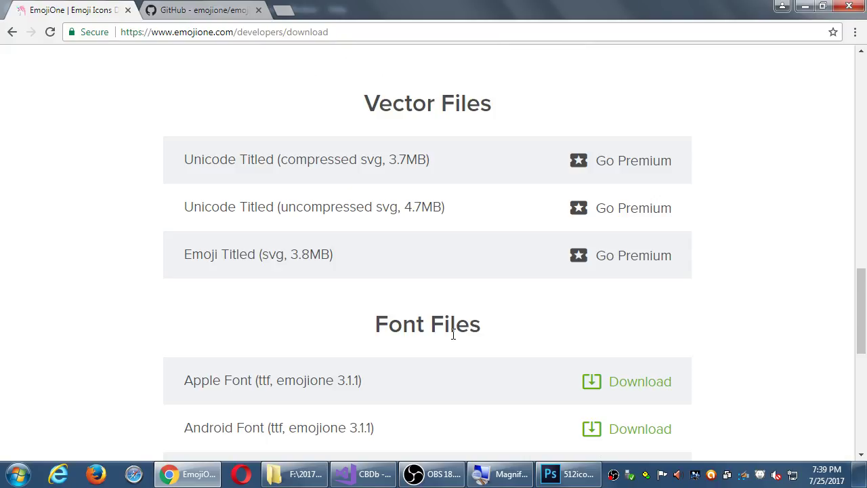
scroll(697, 293, "down", 1)
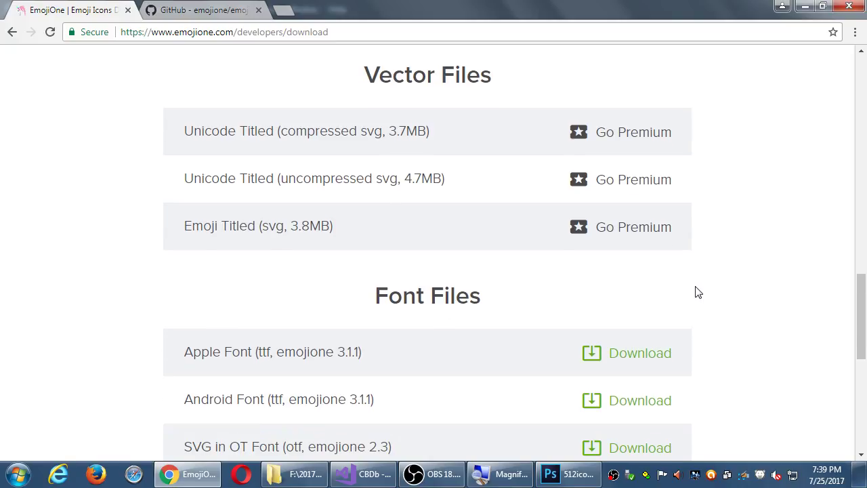
scroll(697, 293, "up", 6)
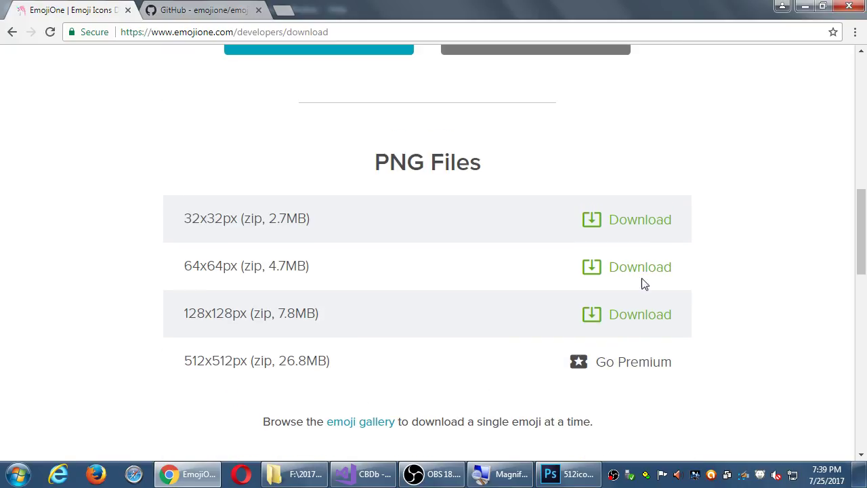
left_click(609, 319)
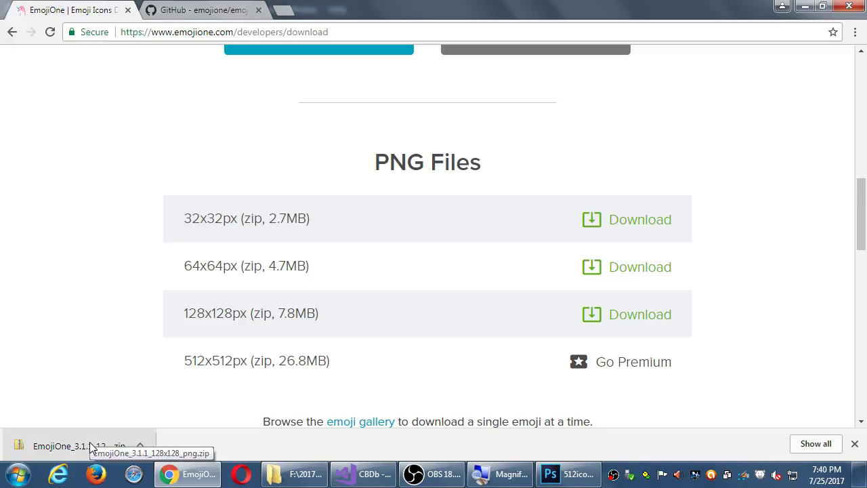
scroll(87, 339, "down", 5)
scroll(87, 338, "down", 3)
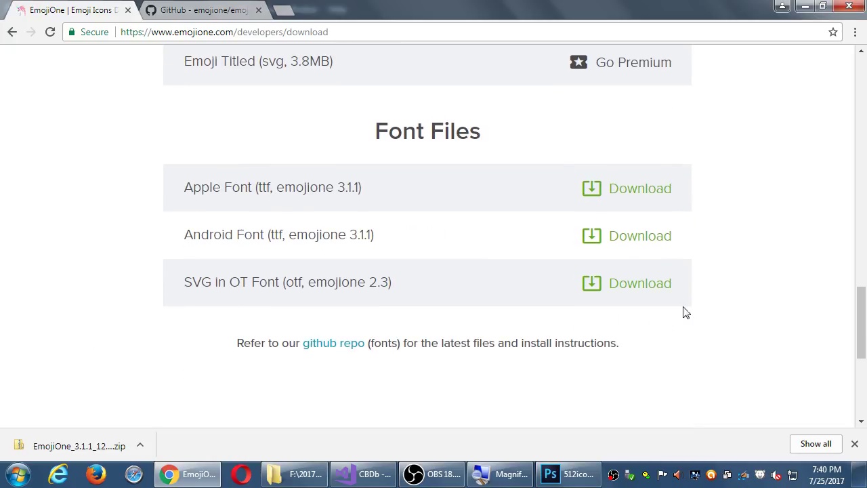
Step: Download the emojione-svg.otf font from GitHub, preview it, then return to the download page
left_click(640, 286)
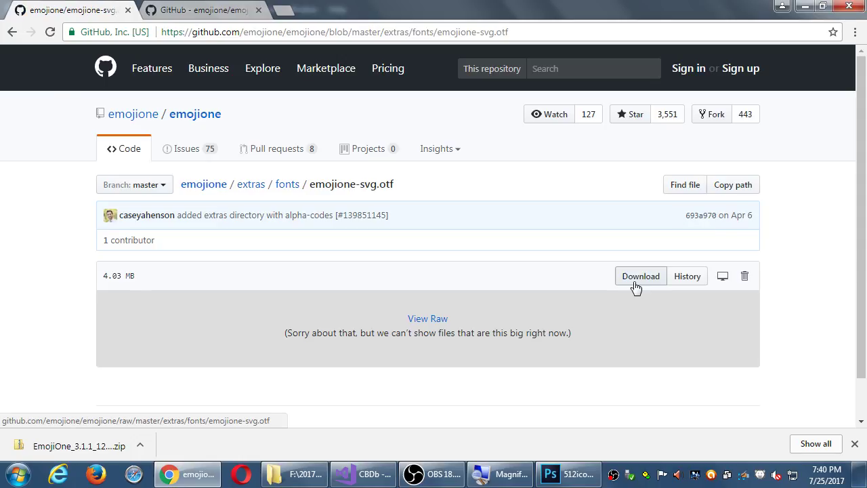
scroll(302, 271, "down", 1)
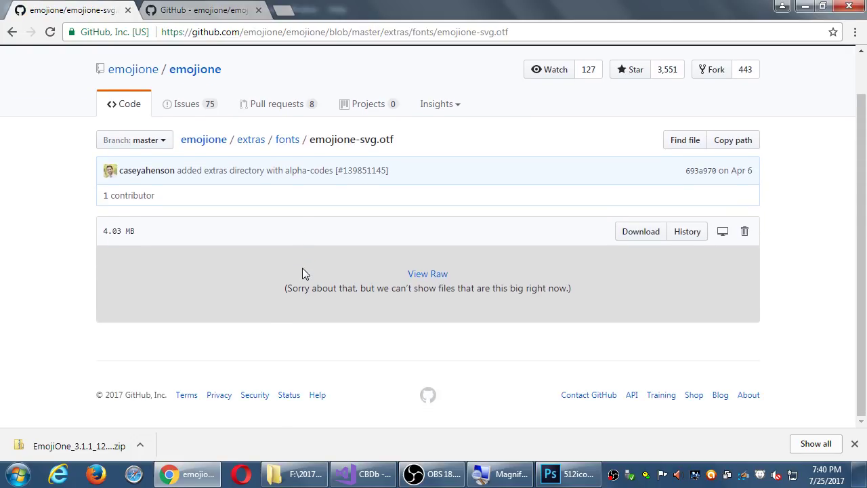
left_click(639, 232)
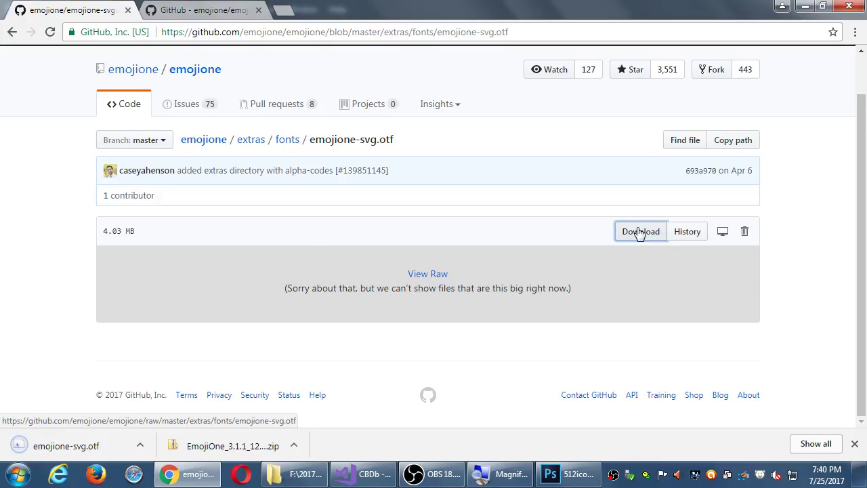
left_click(88, 441)
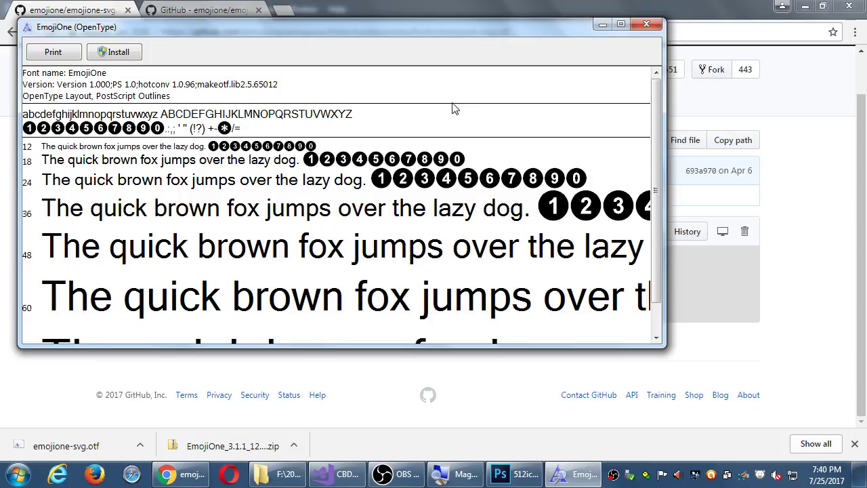
left_click(644, 25)
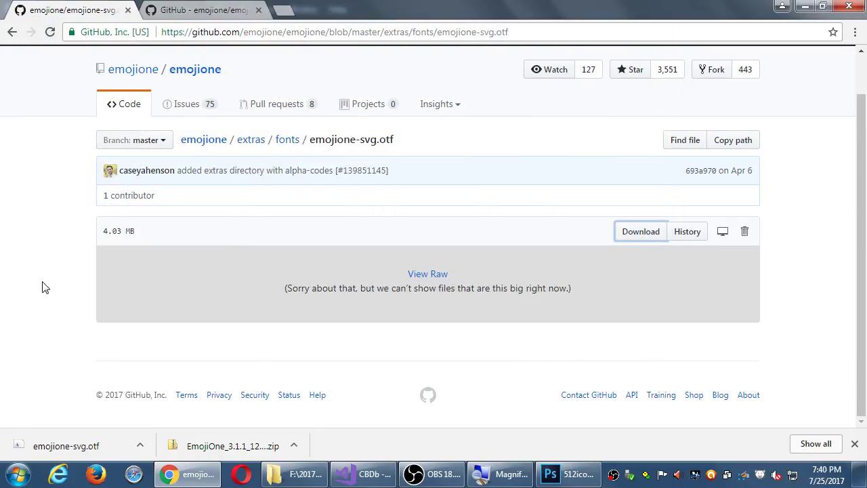
key("alt+Left")
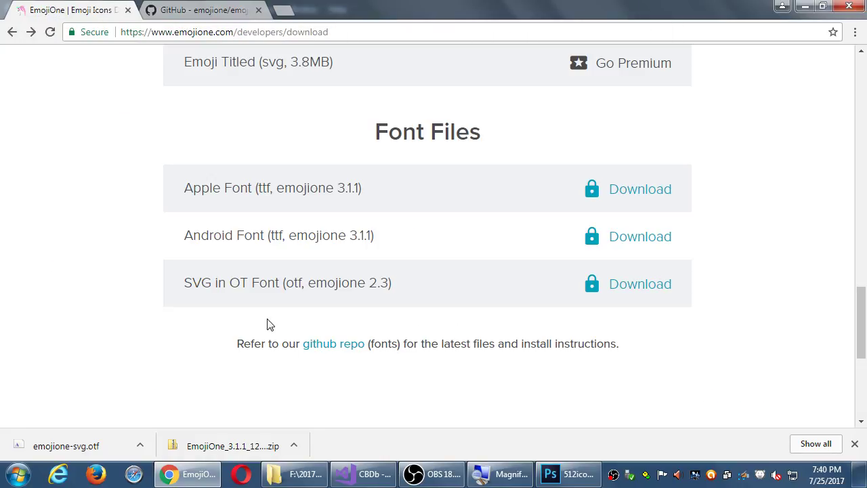
Step: Open the EmojiOne PNG zip from Chrome's downloads, browse its flag PNGs, and switch to Large Icons
left_click(231, 447)
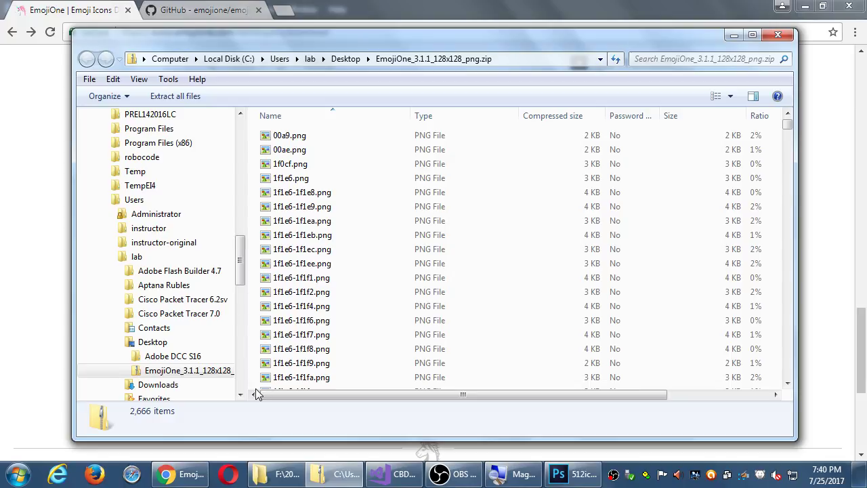
scroll(399, 352, "down", 20)
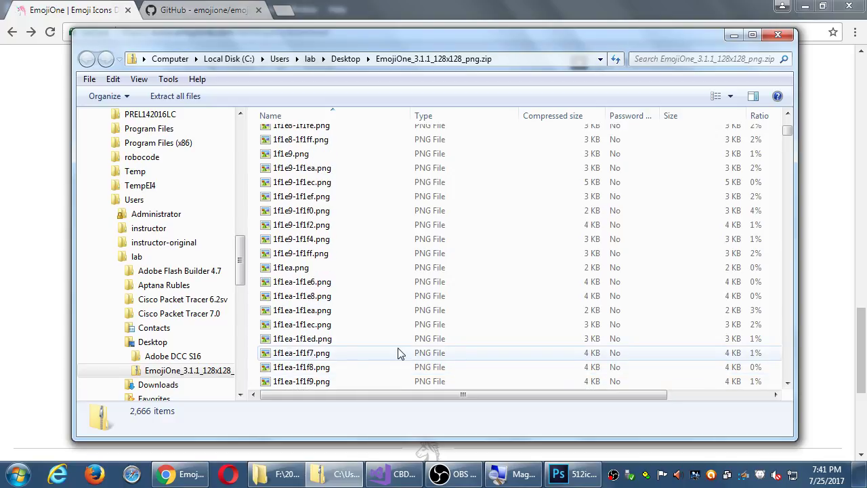
left_click(306, 296)
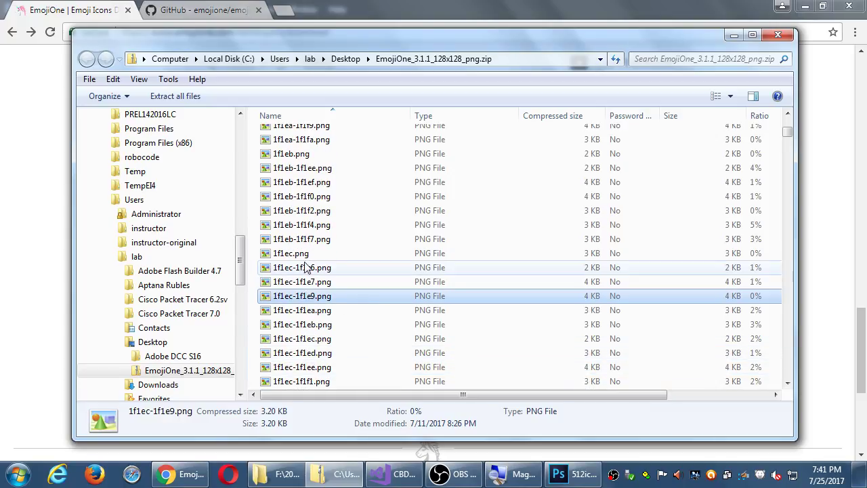
scroll(322, 342, "down", 1)
left_click(317, 326)
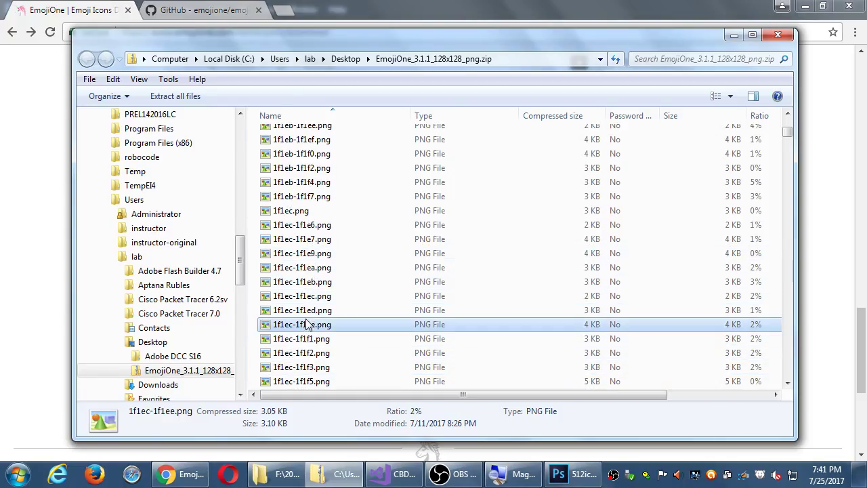
scroll(330, 338, "down", 5)
scroll(325, 325, "down", 1)
left_click(324, 312)
scroll(324, 314, "down", 8)
left_click(318, 297)
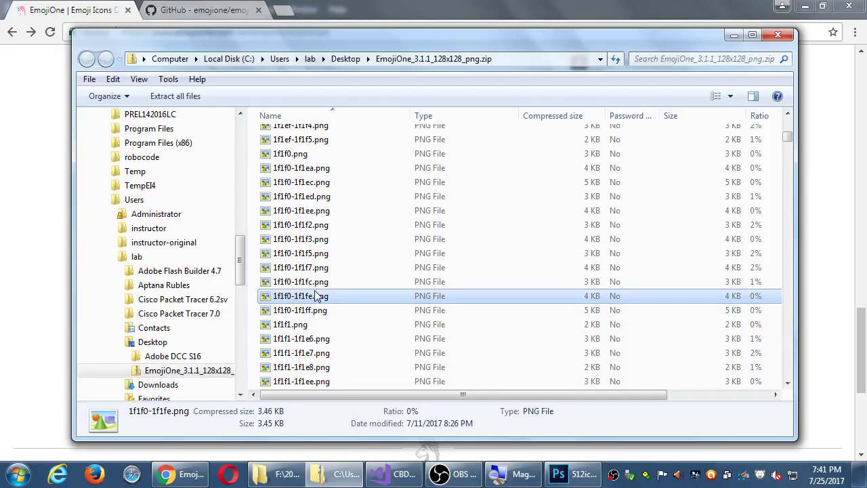
left_click(731, 95)
left_click(768, 39)
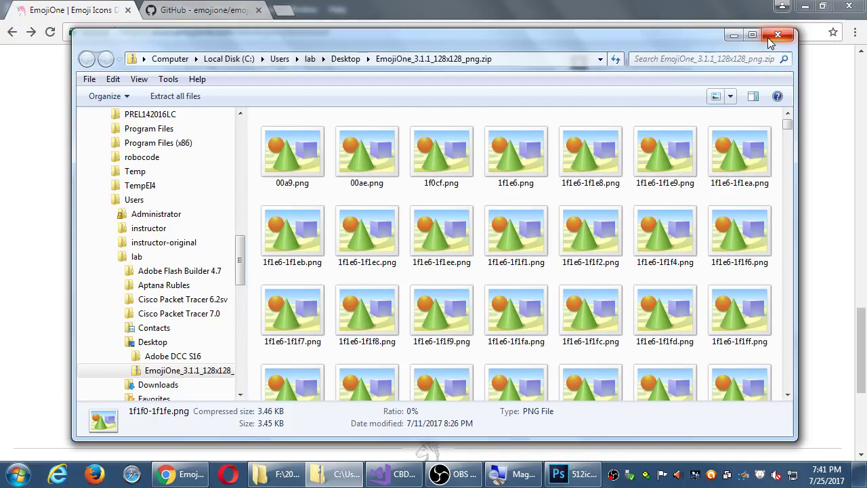
Step: Start Extract all with C:\Users\instructor as destination, then close the extraction dialog
left_click(178, 95)
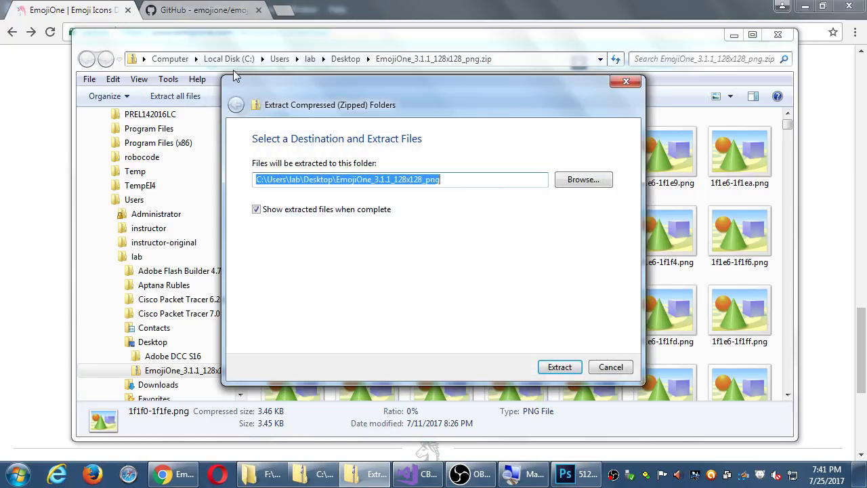
left_click(569, 182)
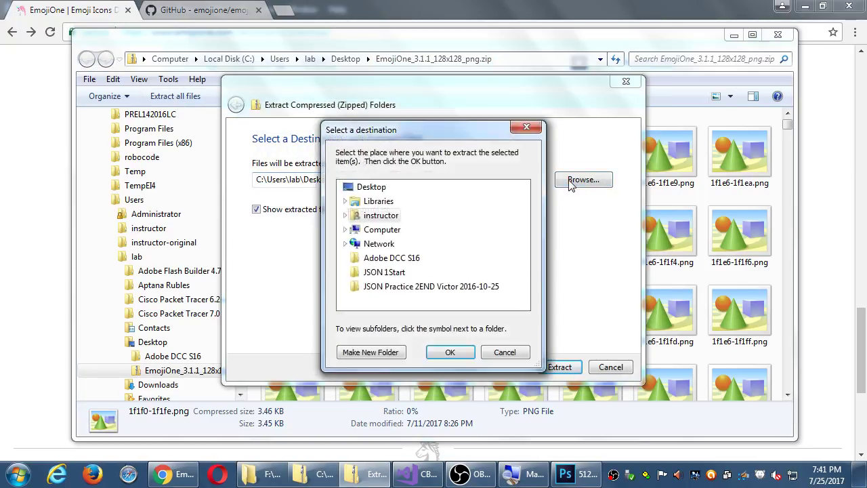
left_click(453, 352)
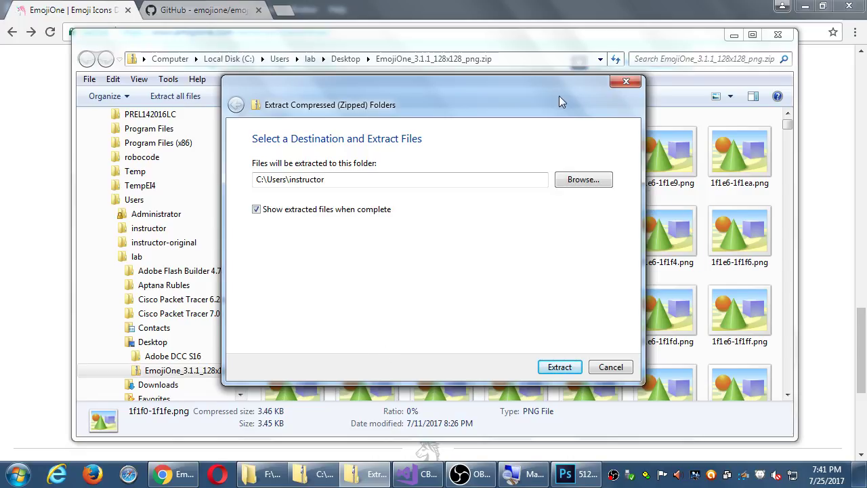
left_click_drag(543, 88, 567, 59)
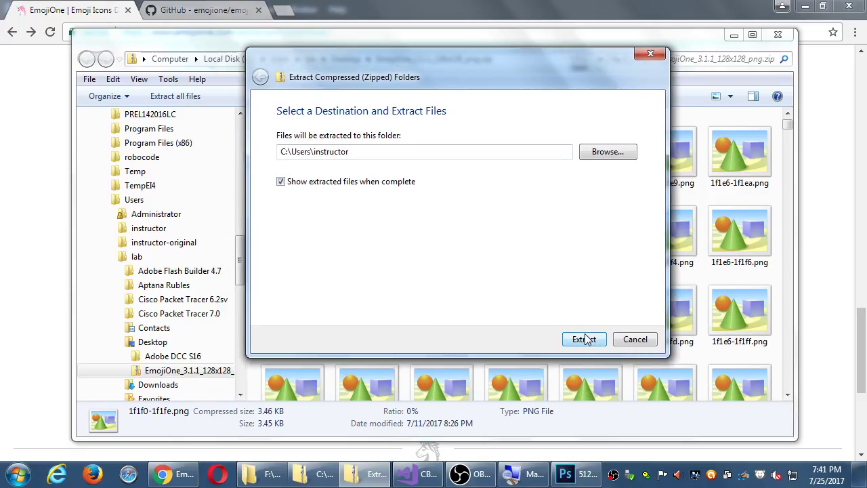
left_click(637, 339)
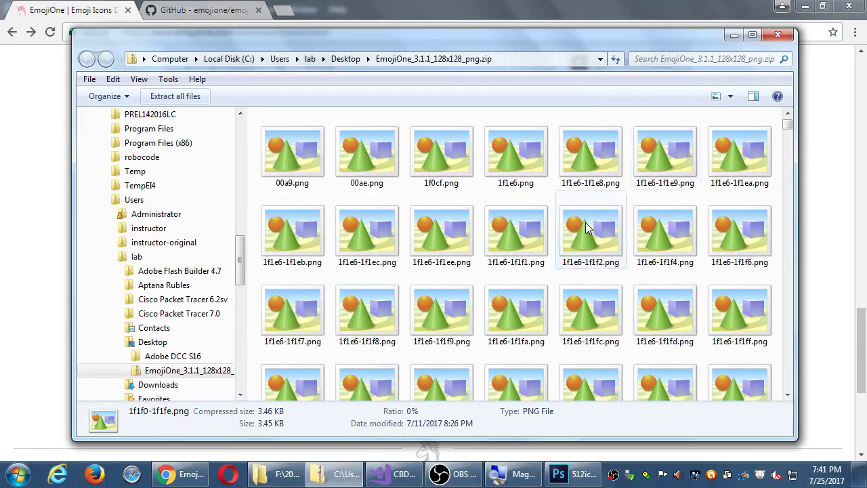
Step: Tile Desktop and Campos MAD II folders side by side and copy the EmojiOne zip into Campos MAD II
left_click(352, 59)
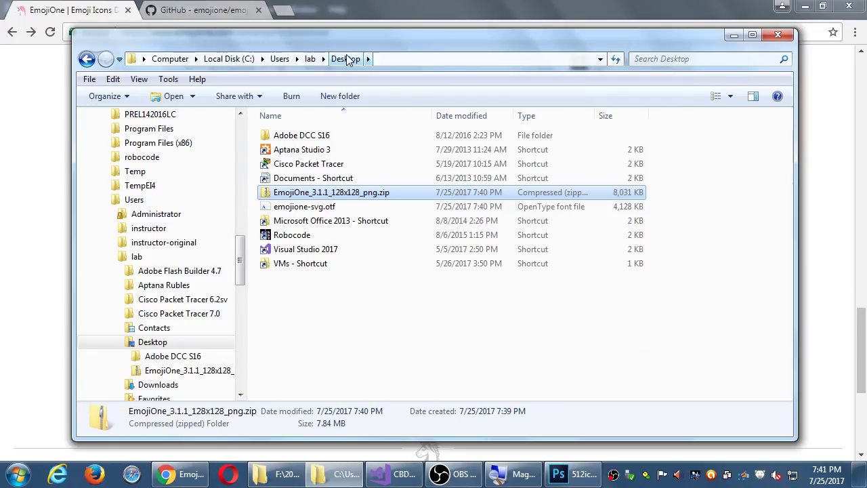
key("super+Left")
key("super+e")
key("super+Right")
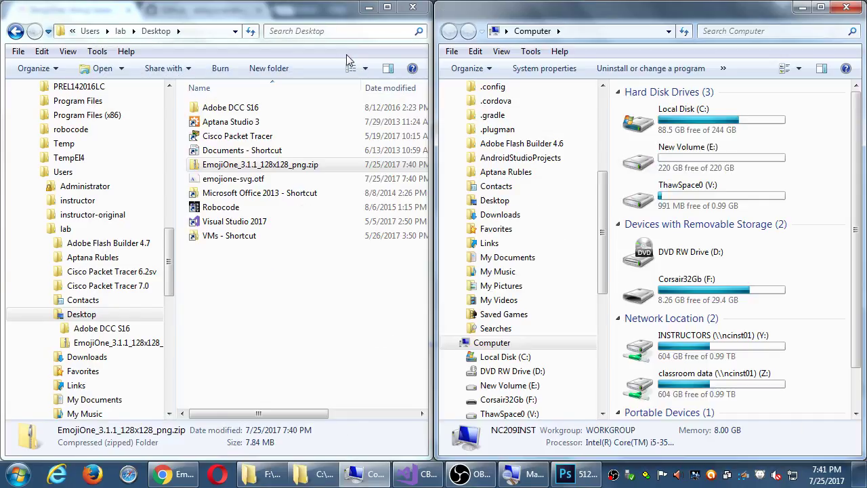
double_click(686, 378)
double_click(663, 104)
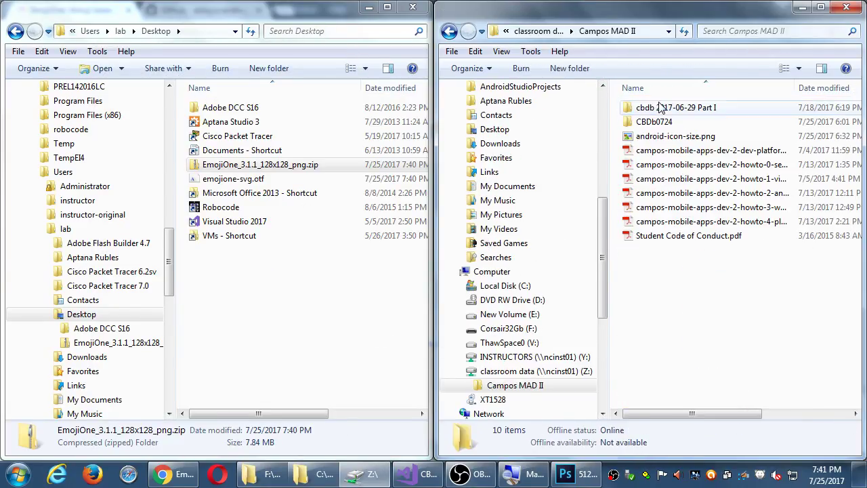
left_click_drag(278, 166, 785, 360)
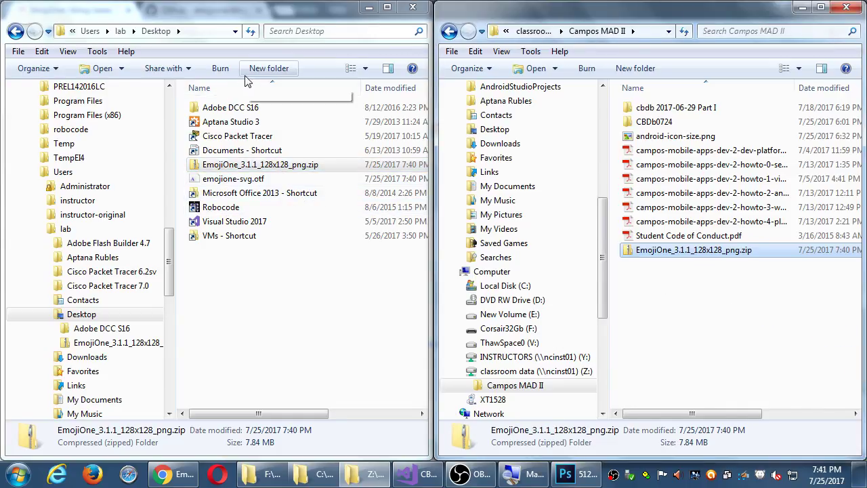
Step: Extract the EmojiOne zip's contents into a folder on the Desktop
right_click(227, 165)
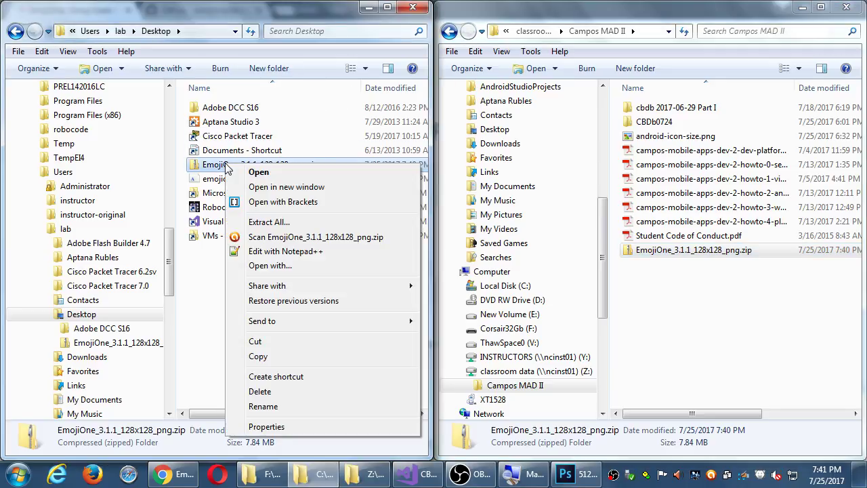
left_click(277, 222)
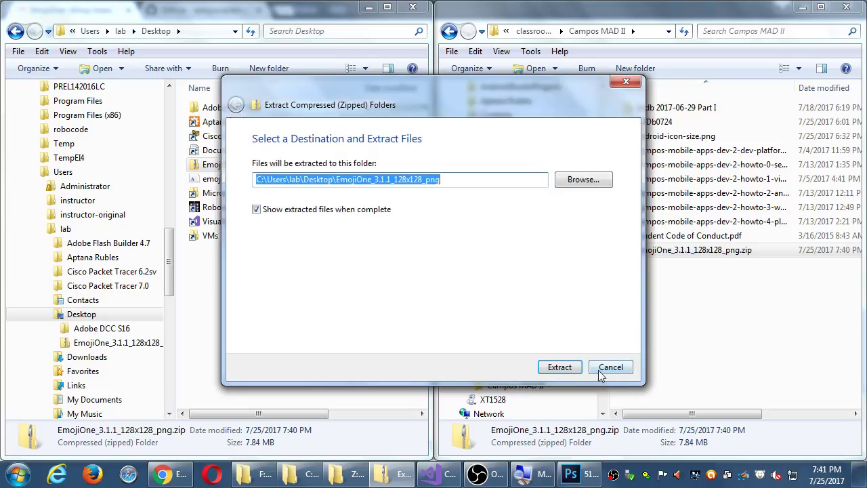
left_click(574, 368)
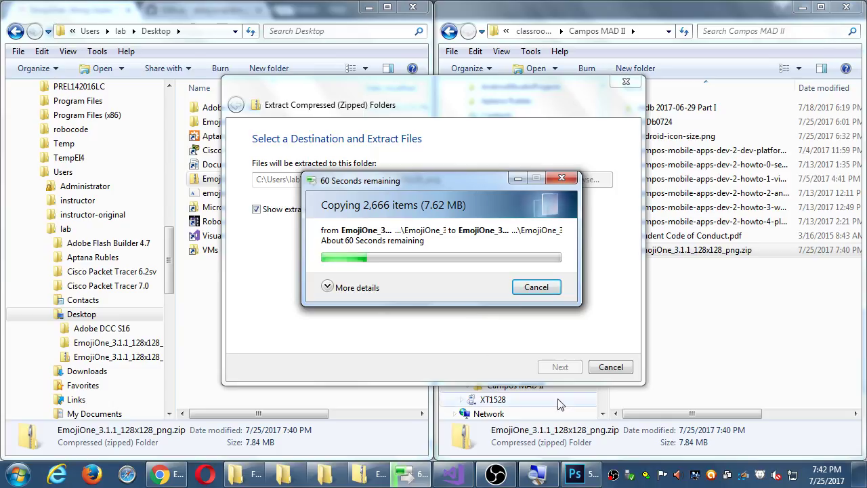
Step: Switch to Photoshop's 512icon document, open the File menu, then minimize Photoshop
left_click(575, 474)
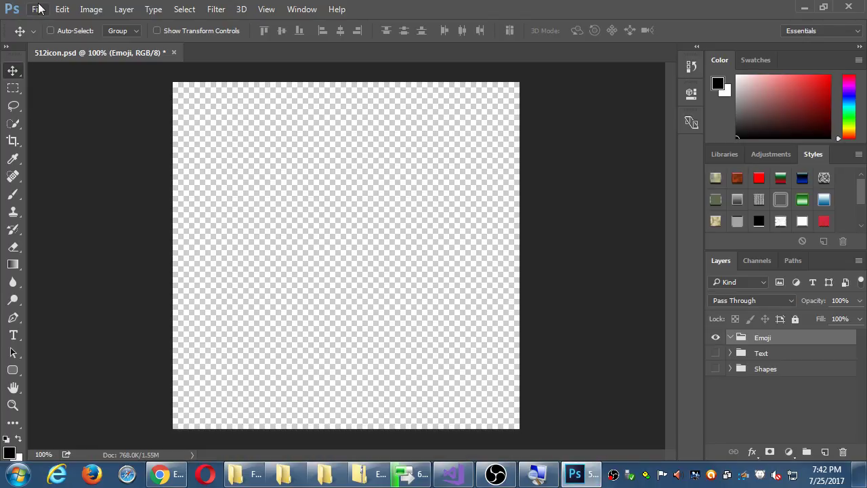
left_click(38, 9)
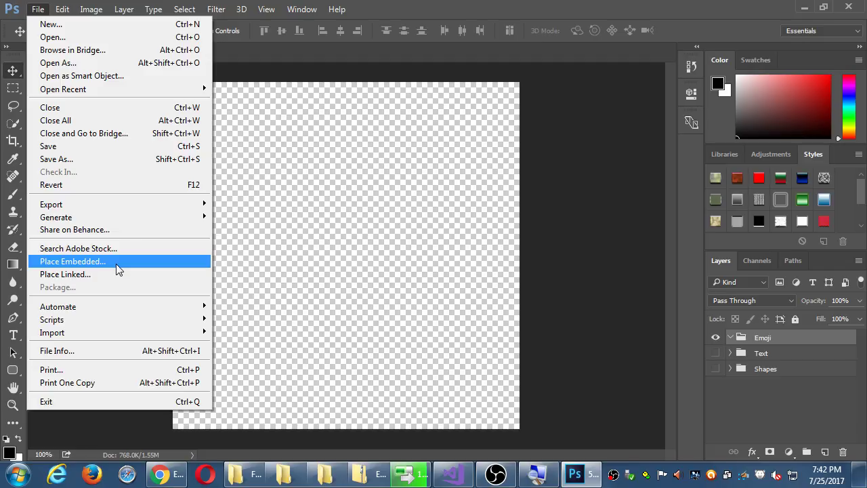
left_click(806, 9)
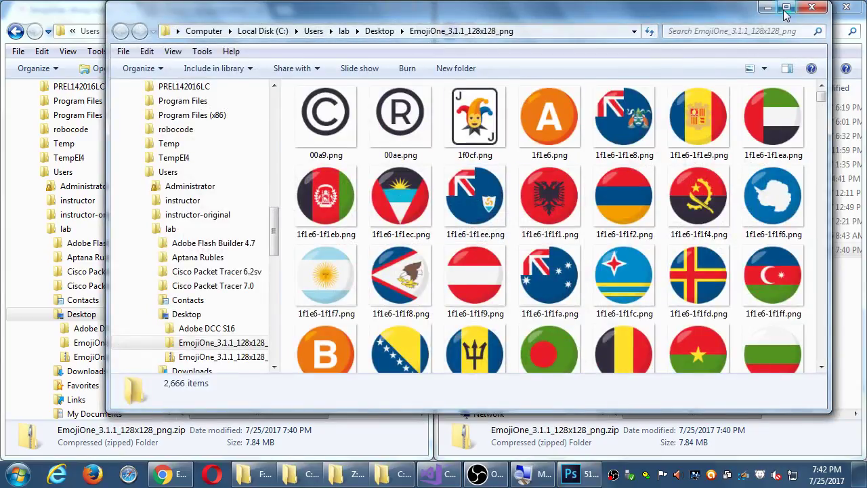
Step: Maximize the extracted emoji folder window and display its files as Large Icons
left_click(786, 7)
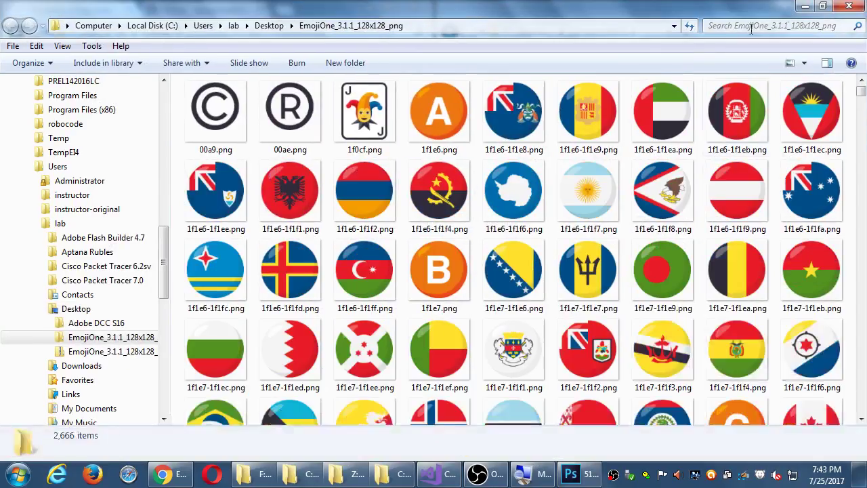
left_click(804, 63)
left_click(817, 80)
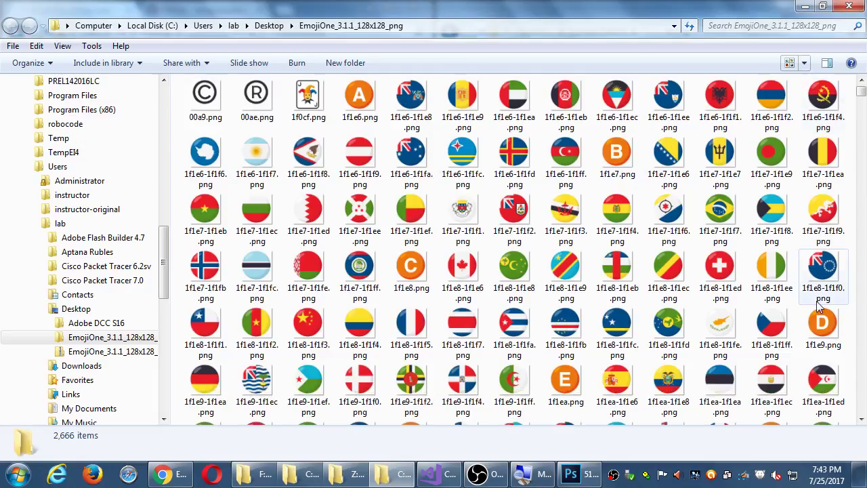
left_click(804, 63)
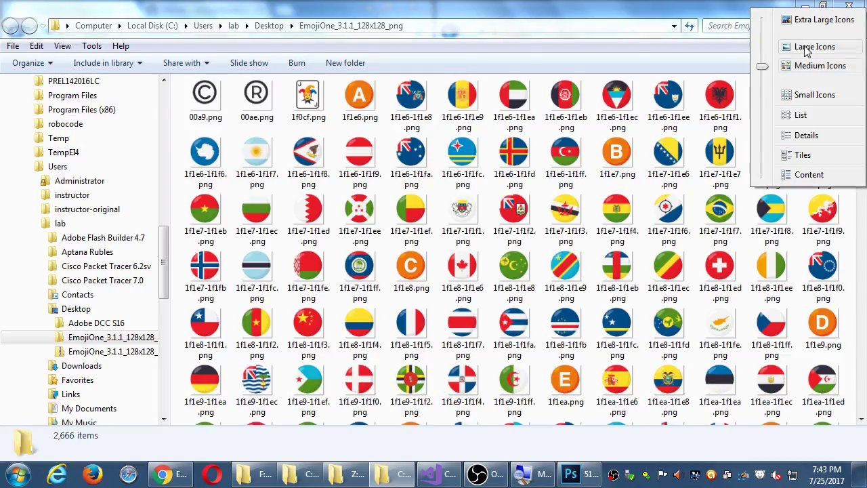
left_click(805, 47)
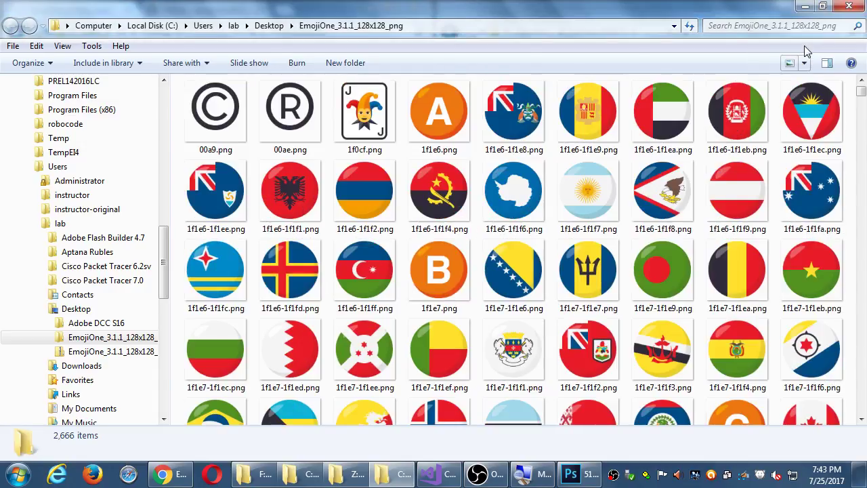
left_click(516, 193)
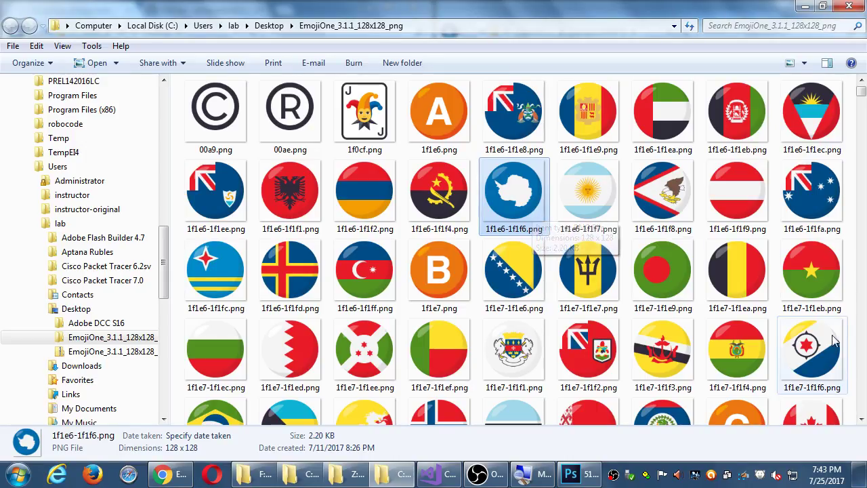
Step: Scroll through the emoji images and select the cricket bat emoji 1f3cf.png
left_click(863, 347)
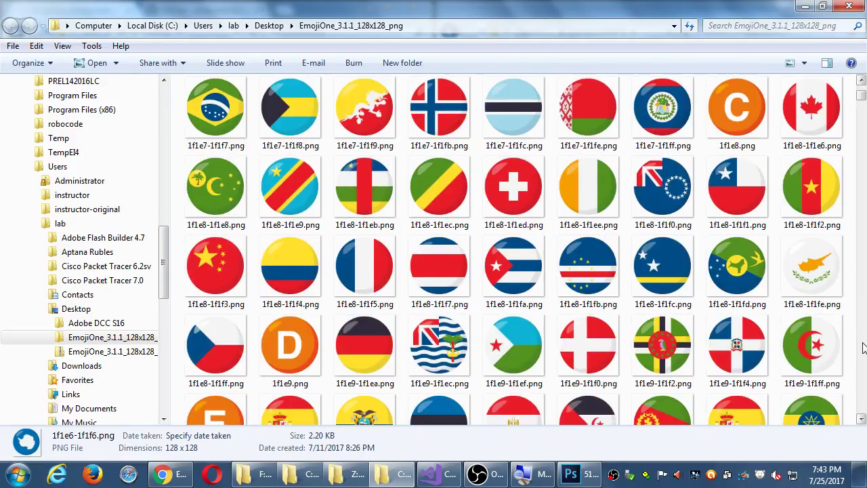
left_click(863, 347)
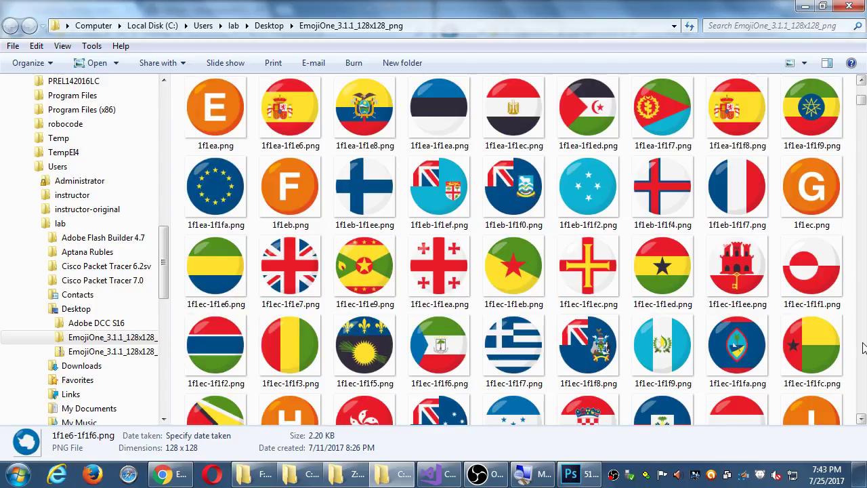
left_click(864, 348)
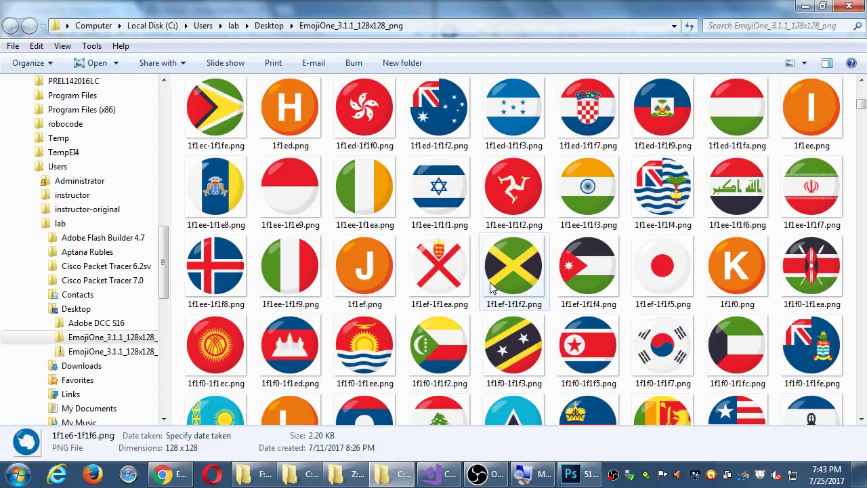
left_click(859, 421)
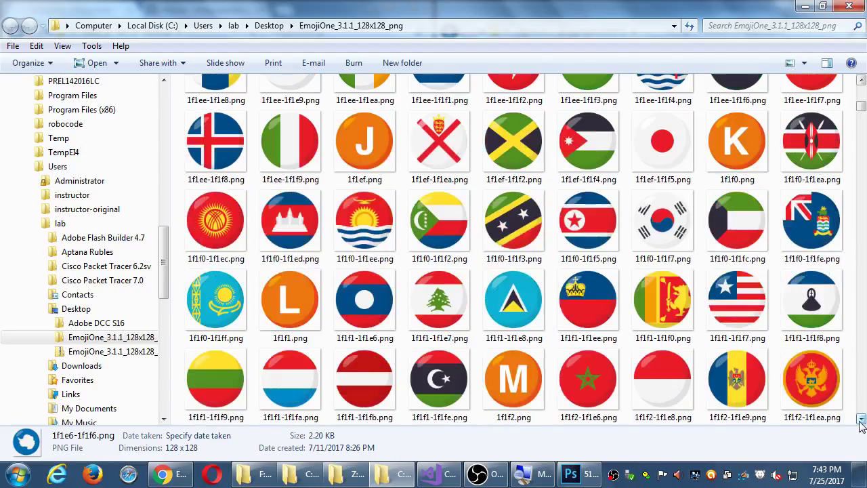
left_click(861, 423)
left_click(861, 423)
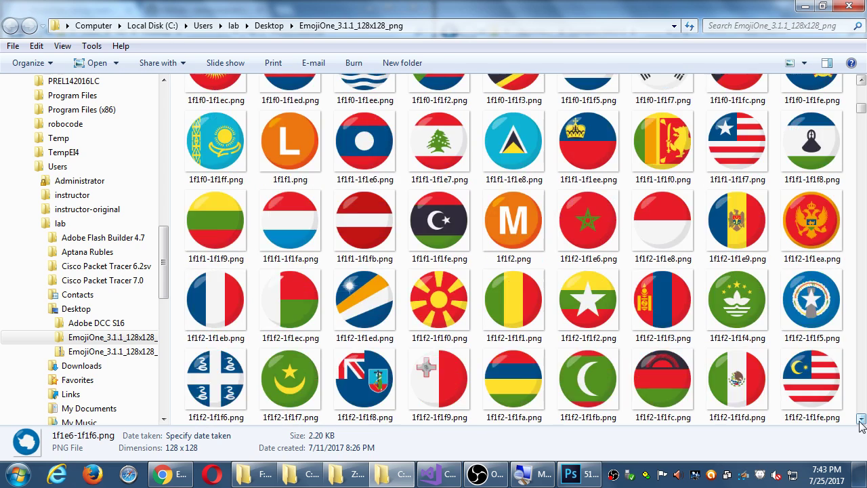
left_click(862, 423)
left_click(861, 423)
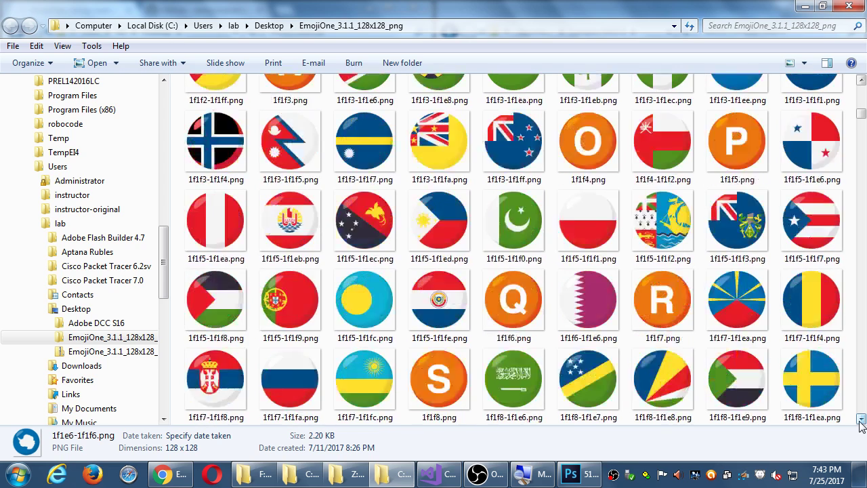
left_click(861, 217)
left_click(861, 217)
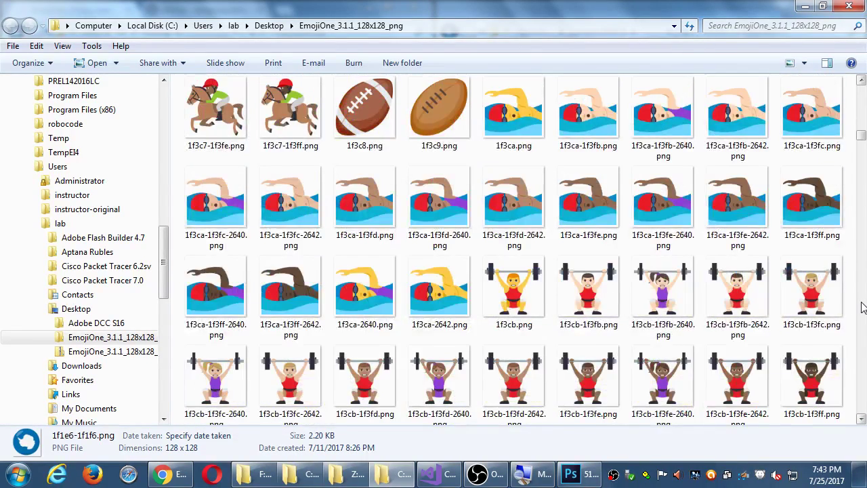
left_click(861, 305)
left_click(862, 306)
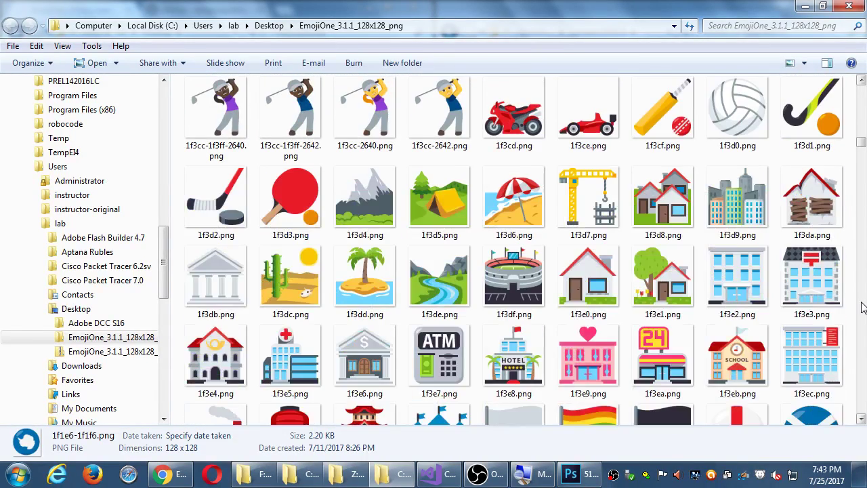
left_click(664, 123)
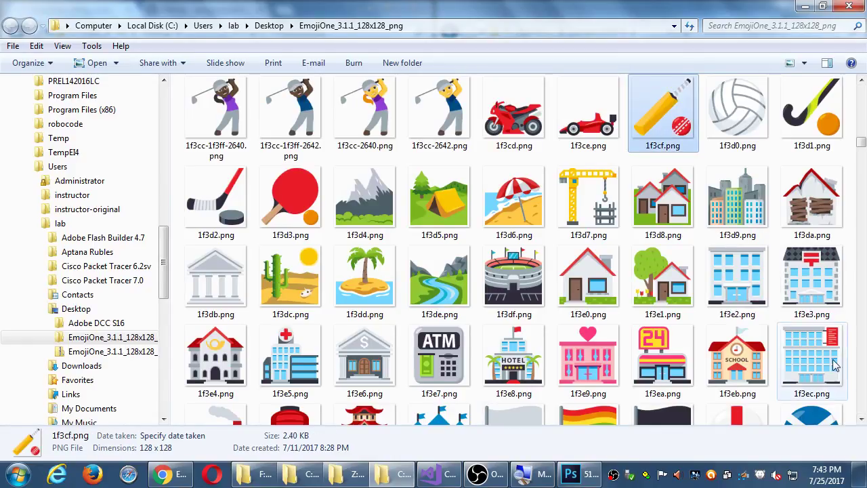
Step: Scroll further and select the stack-of-books emoji 1f4da.png
left_click(862, 387)
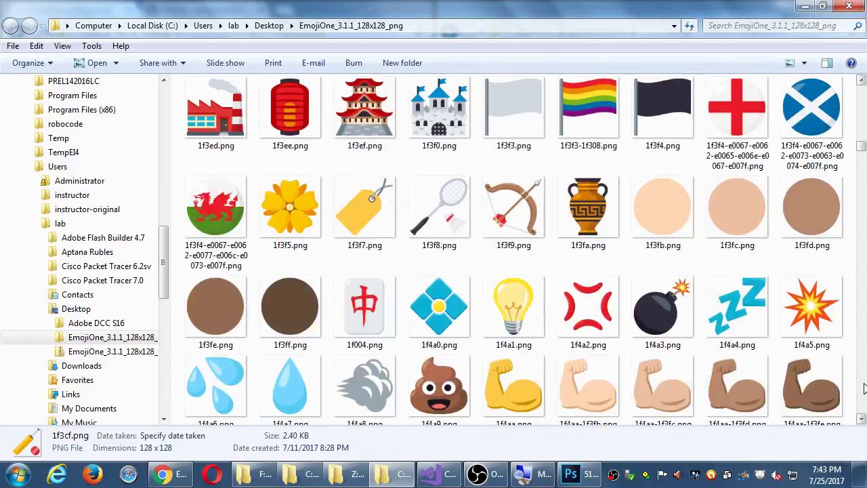
left_click(862, 420)
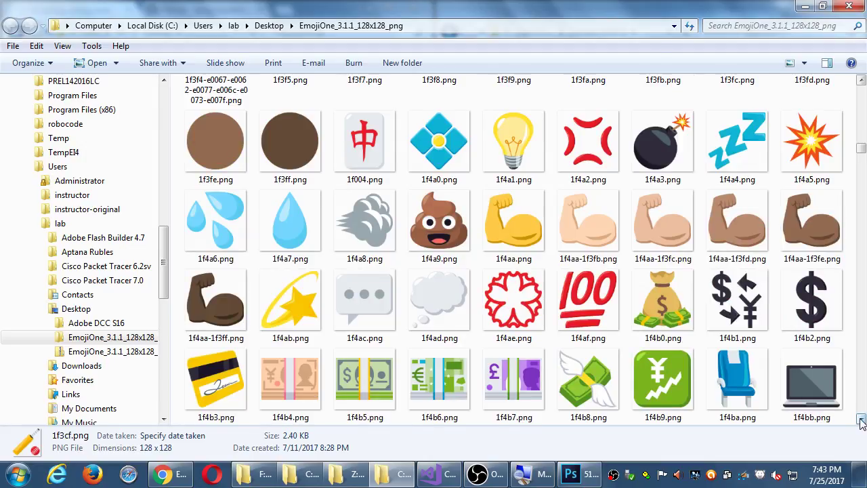
left_click(862, 420)
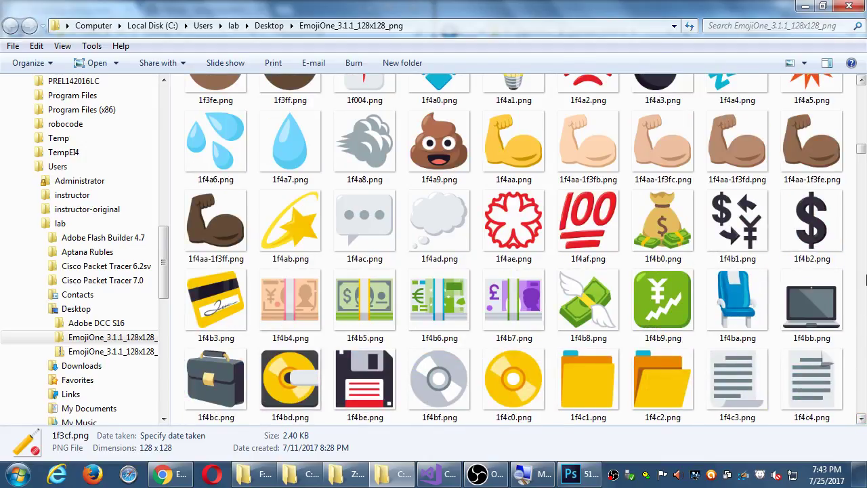
left_click(863, 278)
left_click(862, 277)
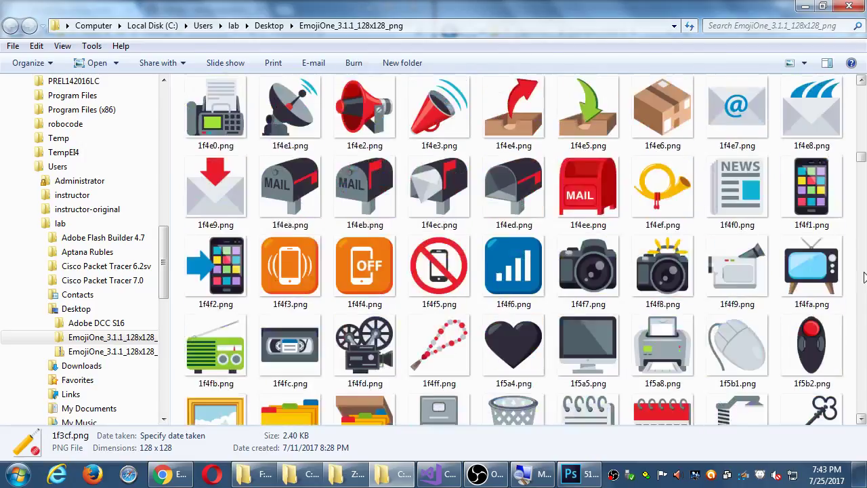
left_click(861, 82)
left_click(861, 82)
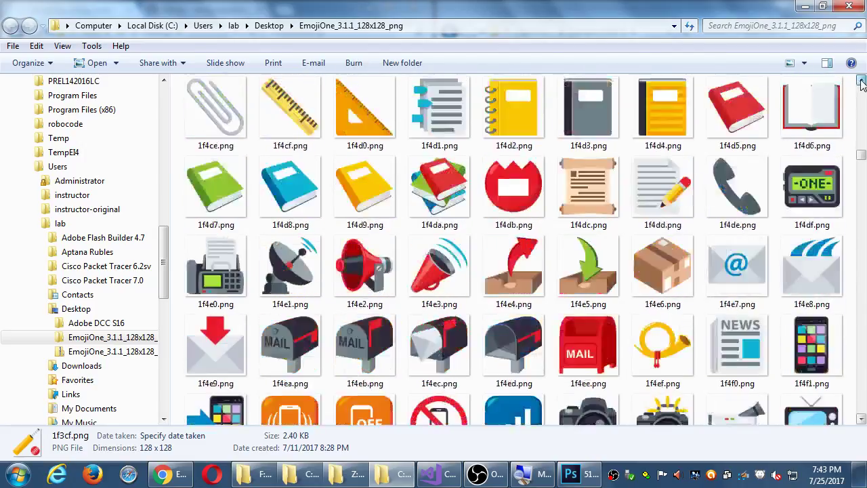
left_click(861, 82)
left_click(861, 82)
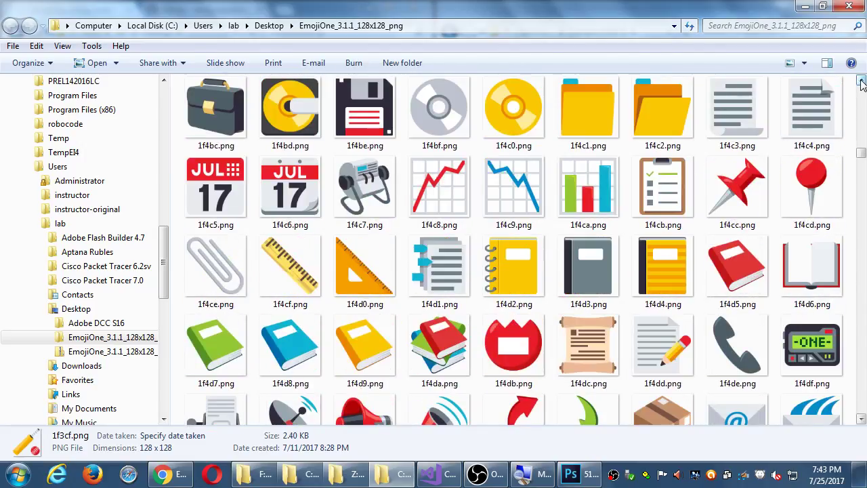
left_click(440, 332)
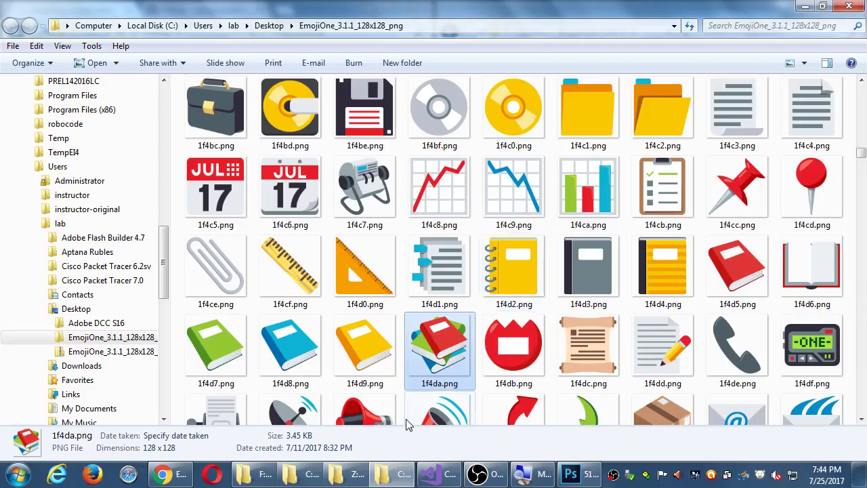
Step: Paste 1f4da.png into the Campos MAD II folder, keeping its original name
left_click(403, 483)
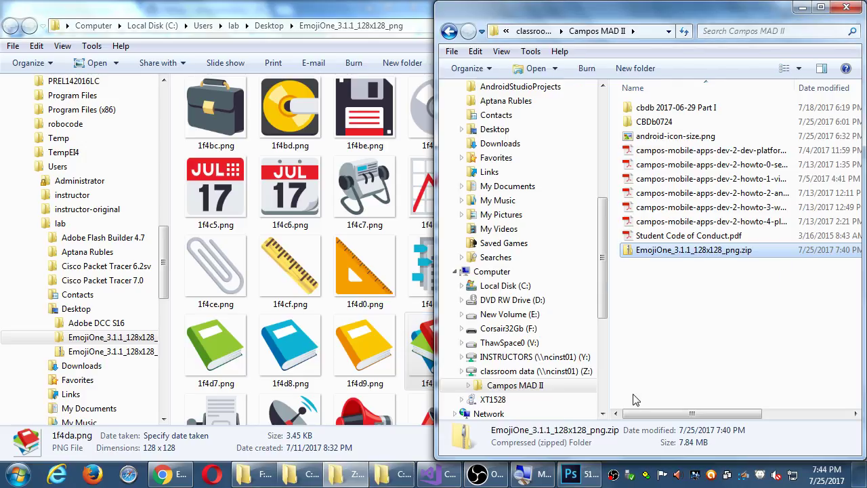
left_click(670, 383)
key("ctrl+v")
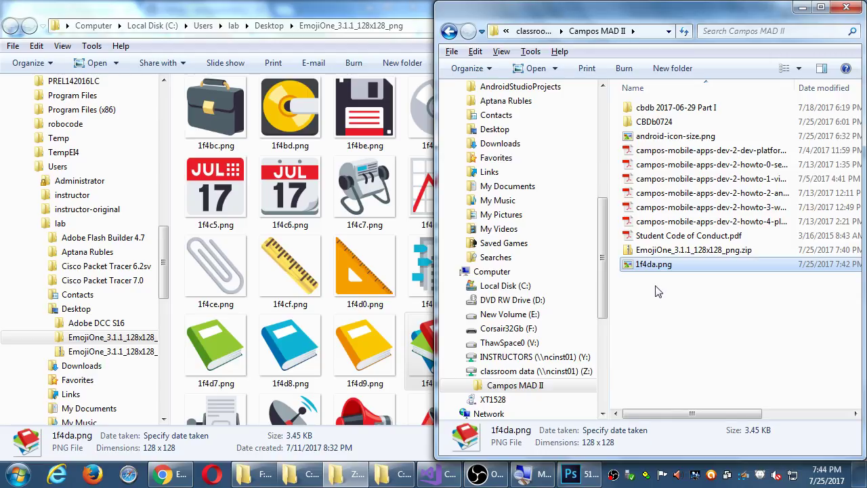
key("F2")
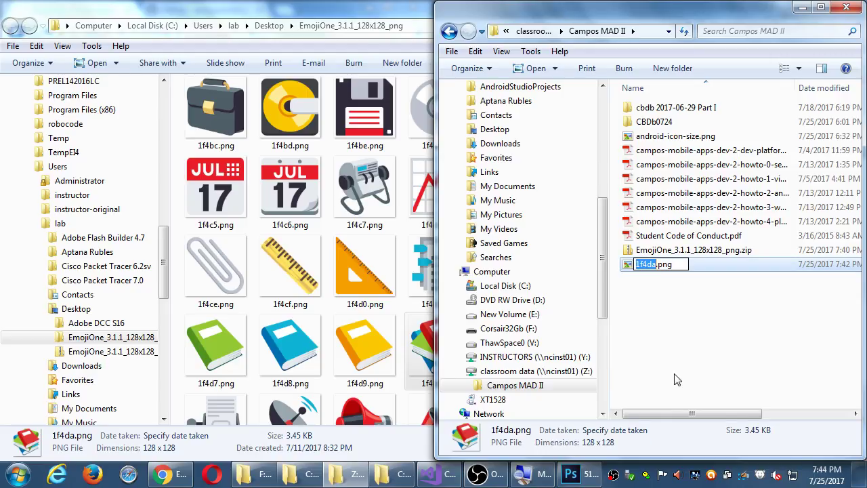
key("Return")
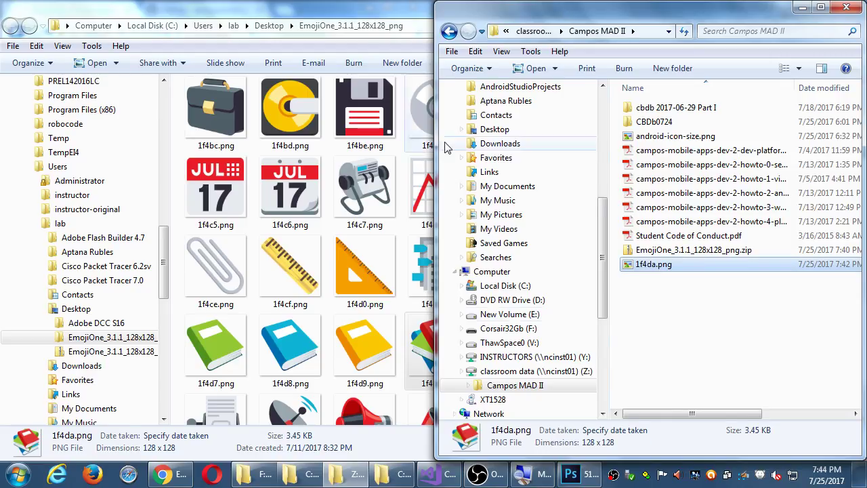
Step: Resize the emoji folder, minimize Chrome, and drag 1f4da.png onto the Desktop
left_click(396, 14)
left_click_drag(430, 9, 693, 22)
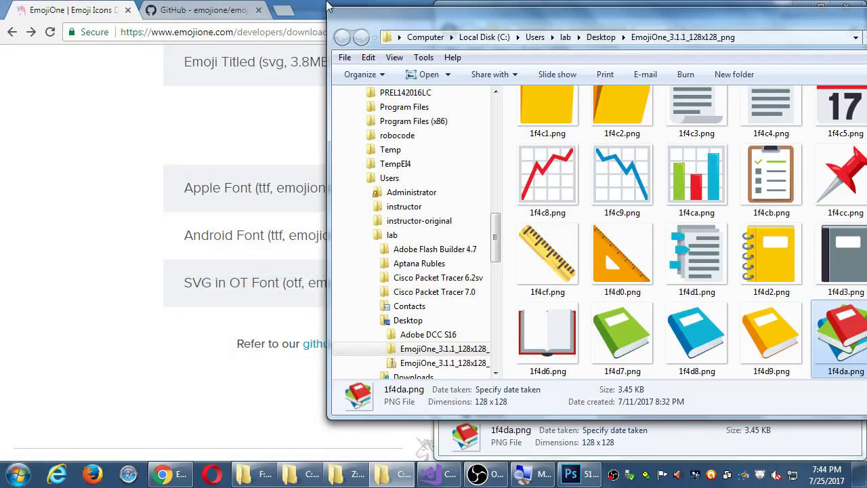
left_click(321, 7)
left_click(804, 7)
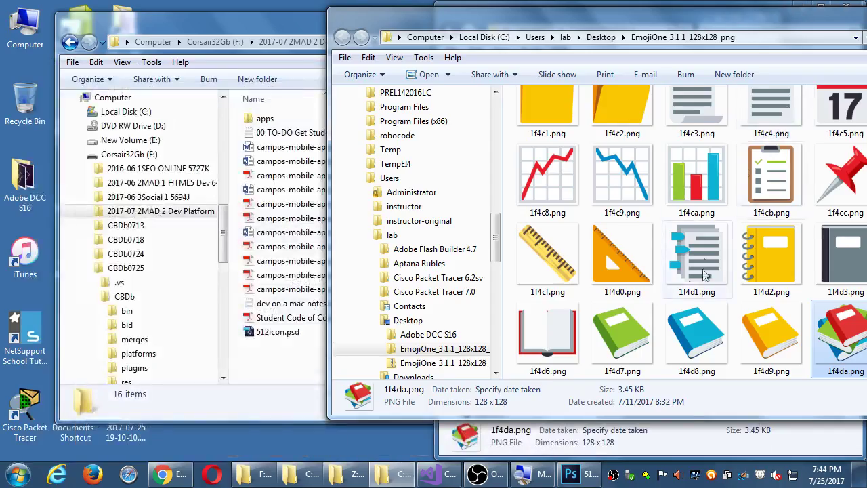
left_click_drag(843, 338, 273, 440)
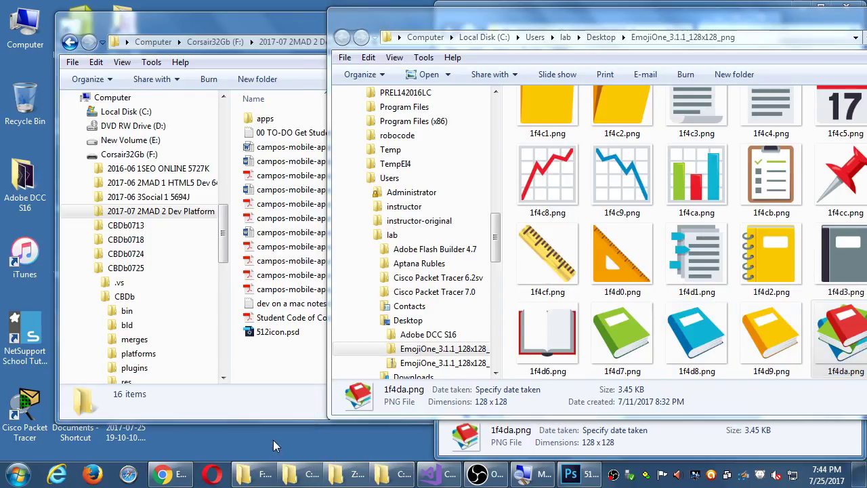
Step: Place-embed Desktop\1f4da.png into 512icon and scale it to 343.75% to fill the canvas
left_click(573, 474)
left_click(38, 9)
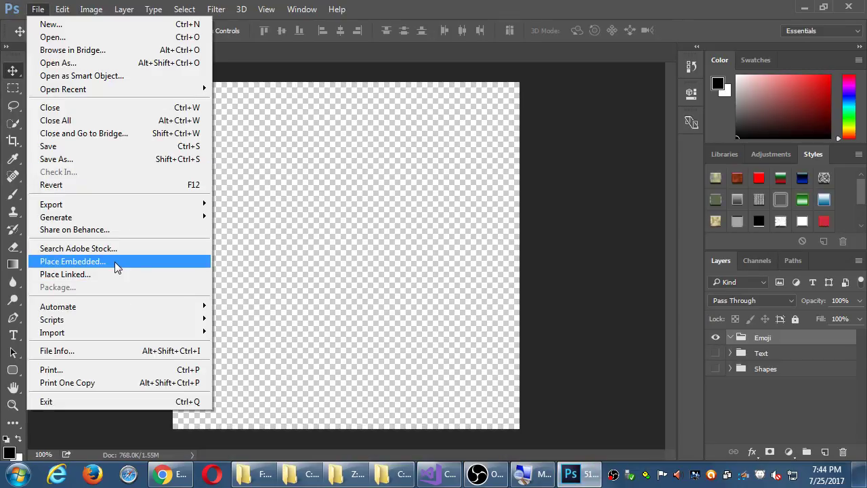
left_click(114, 262)
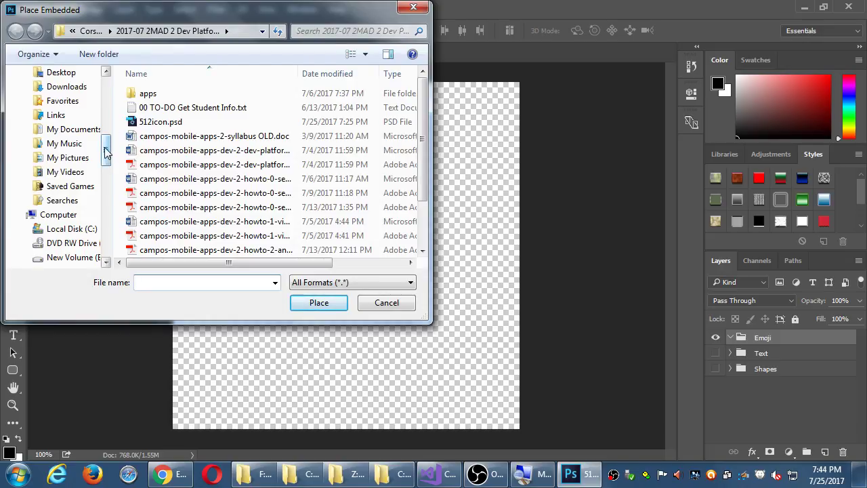
scroll(106, 150, "up", 7)
left_click(54, 93)
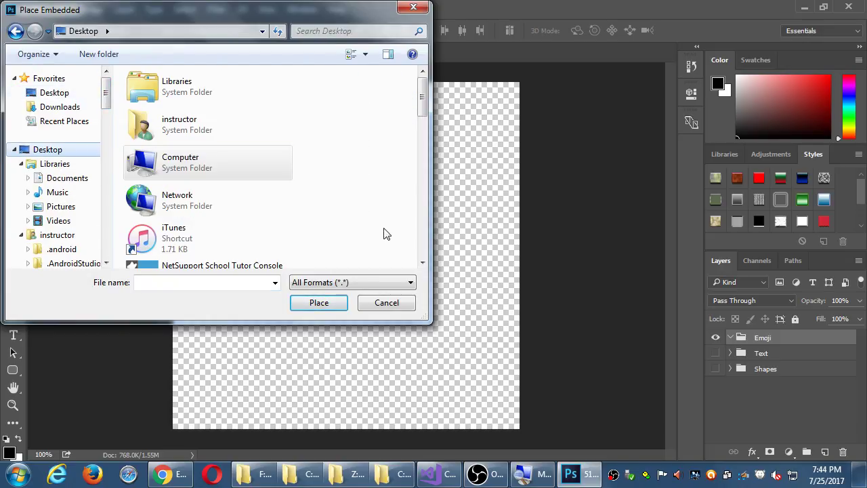
left_click_drag(431, 236, 548, 236)
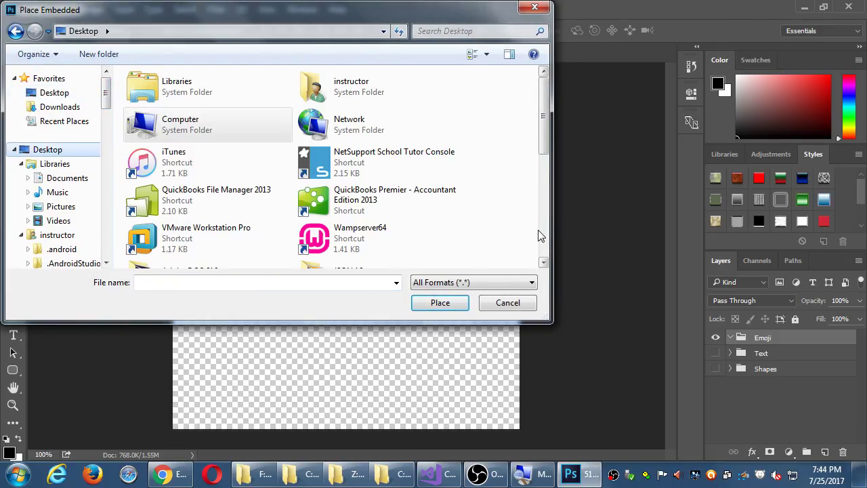
left_click(545, 235)
double_click(342, 119)
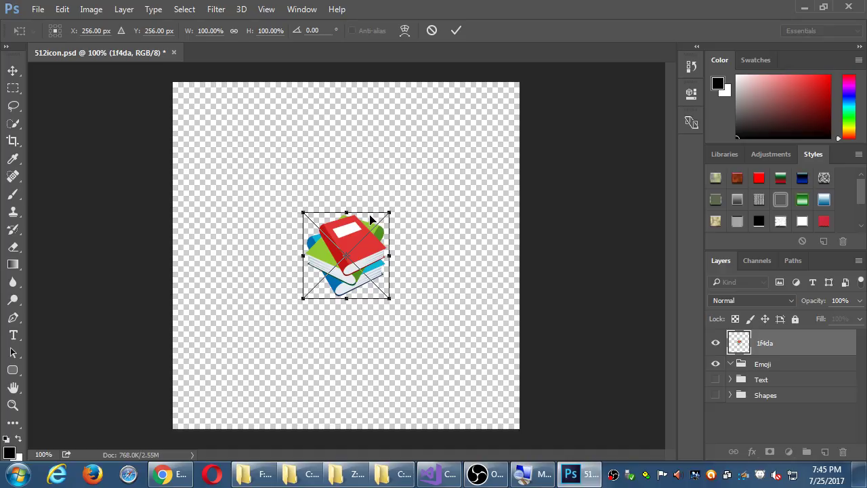
left_click_drag(389, 297, 491, 400)
key("Return")
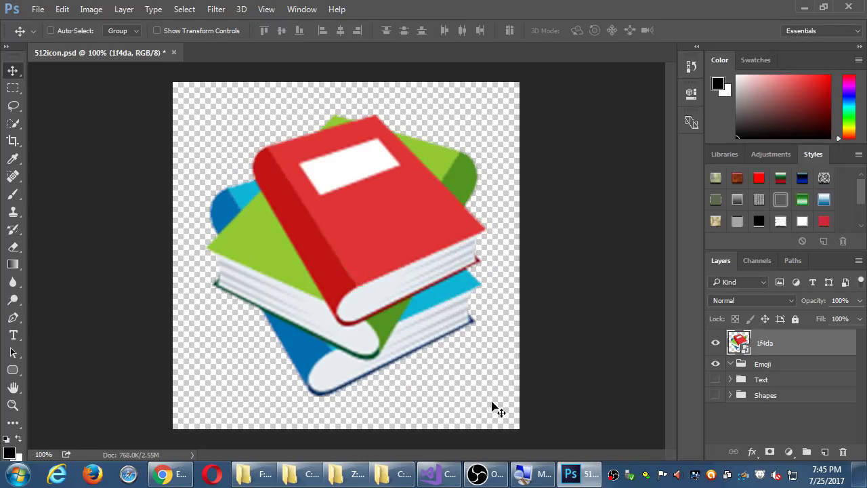
left_click(37, 10)
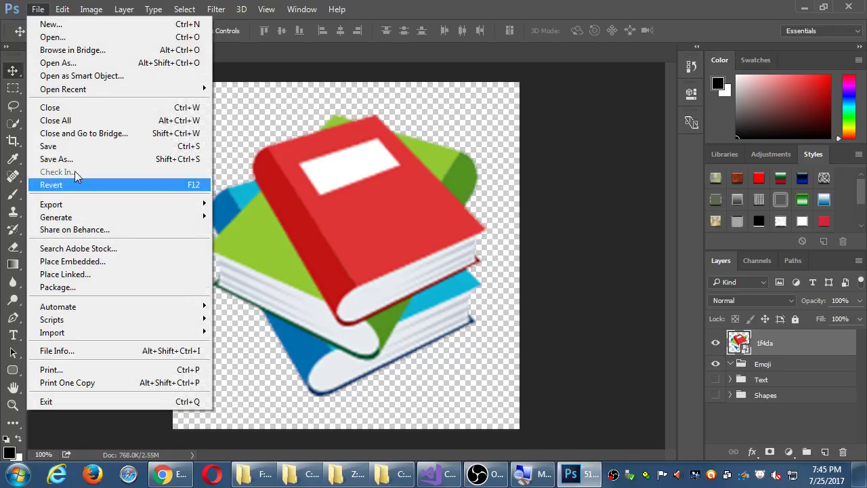
left_click(100, 261)
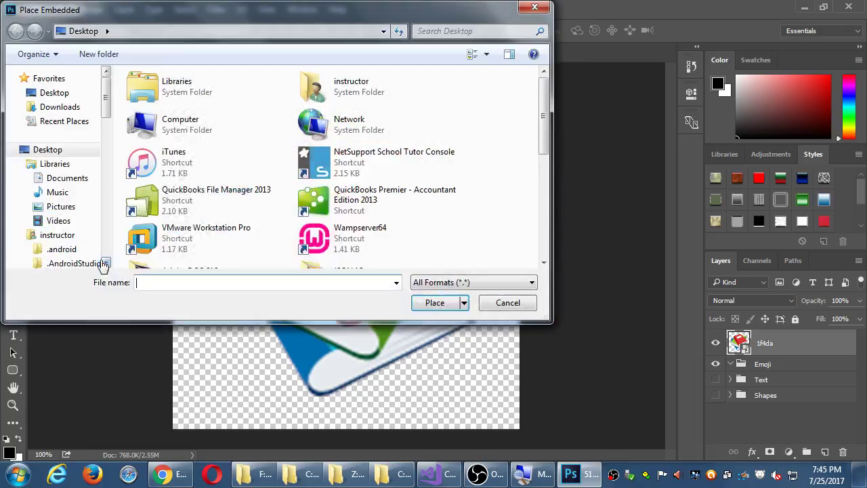
left_click(60, 207)
double_click(313, 146)
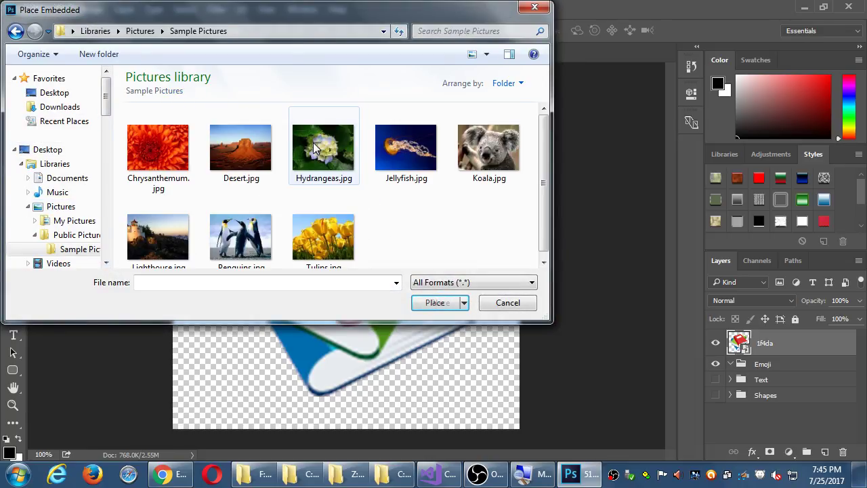
left_click(395, 151)
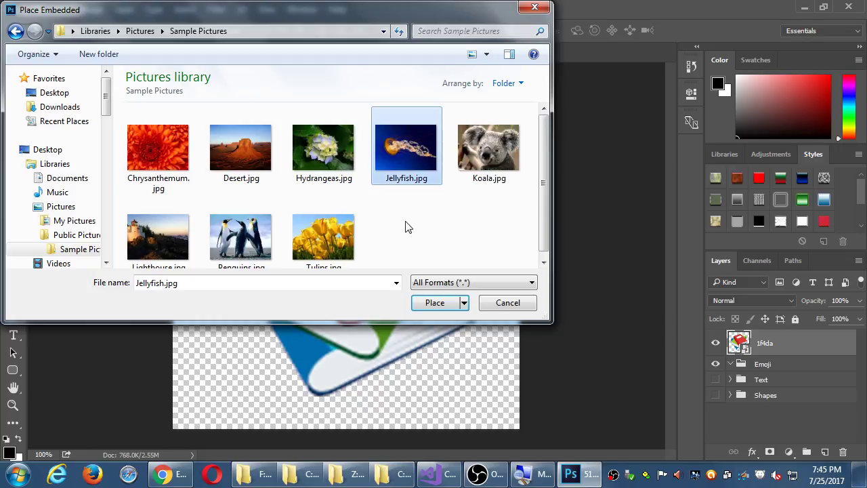
key("Return")
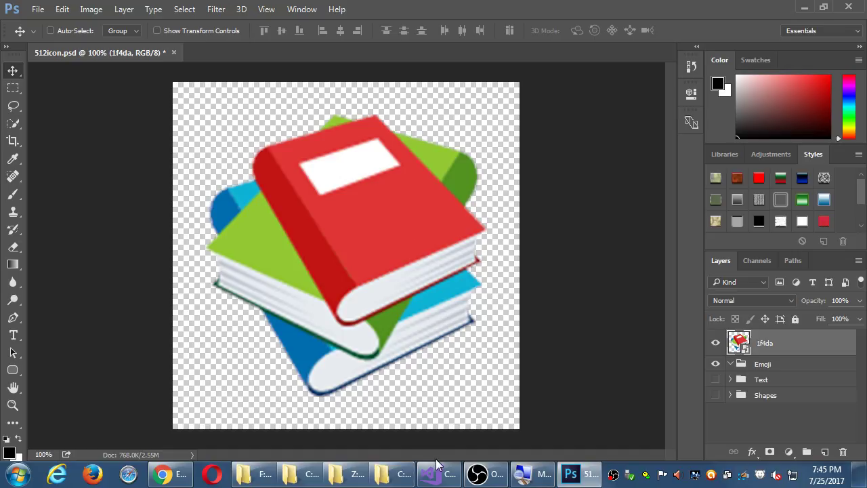
Step: Cycle through the open Explorer windows and restore the 2017-07 2MAD 2 Dev Platform folder
left_click(311, 469)
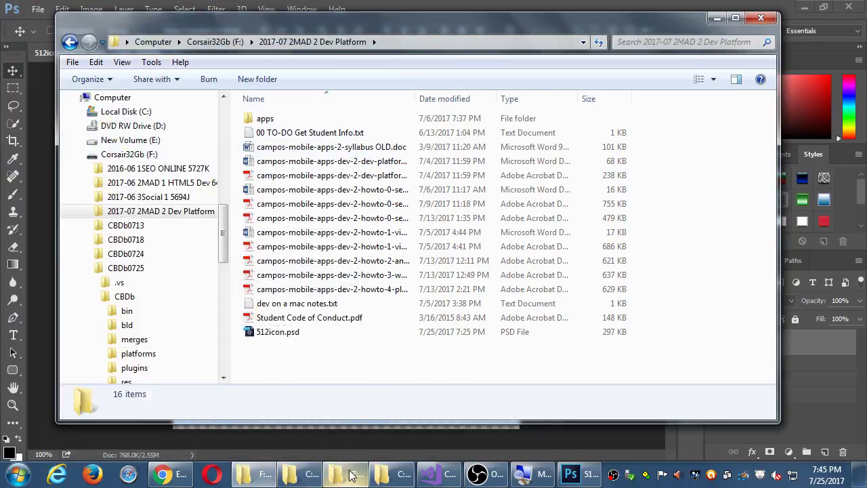
left_click(351, 474)
left_click(342, 475)
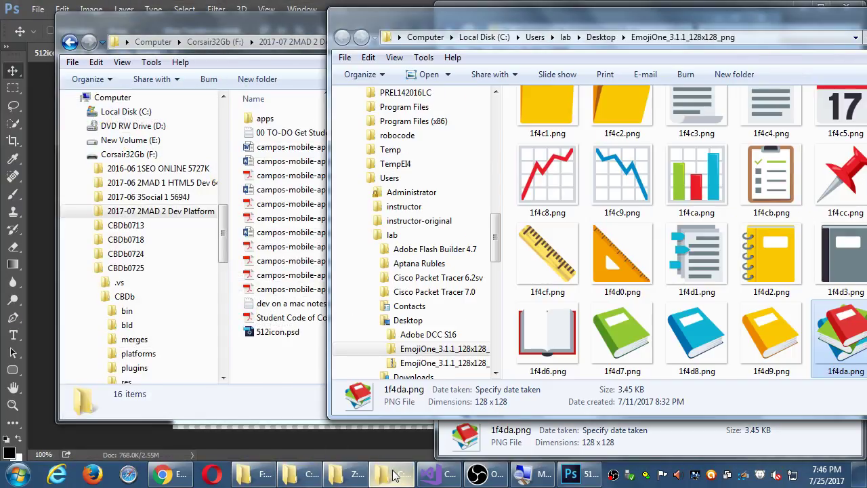
left_click(265, 478)
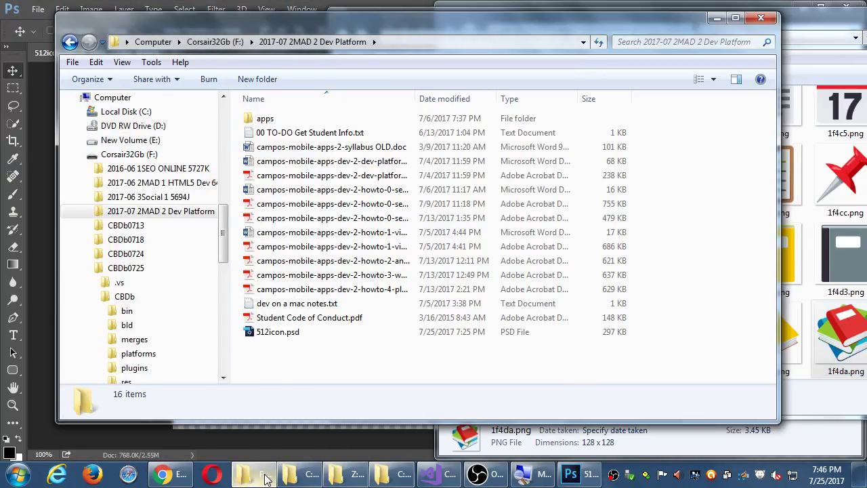
key("super+d")
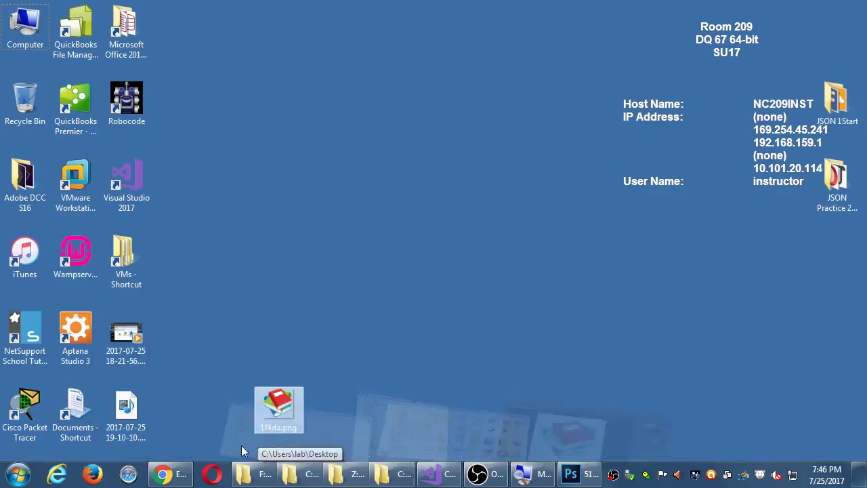
left_click(256, 478)
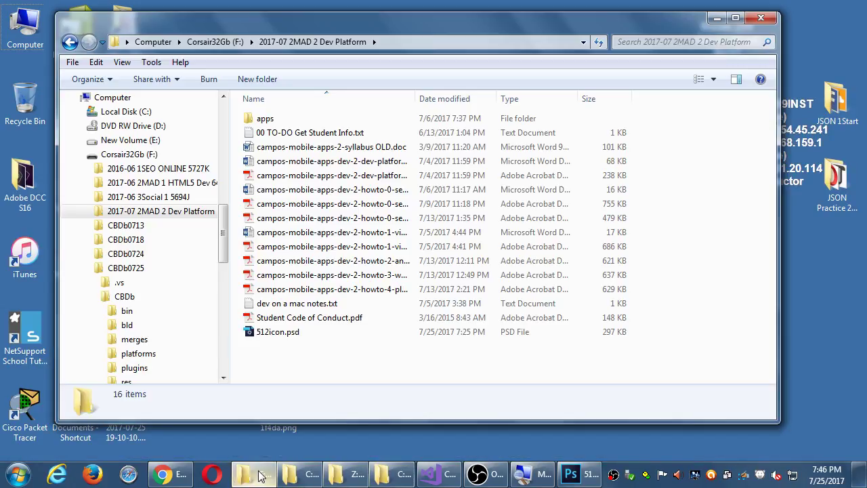
Step: Navigate to F:\CBDb0725\CBDb\res\icons\android and check icon-96-xhdpi.png's pixel size
left_click(215, 41)
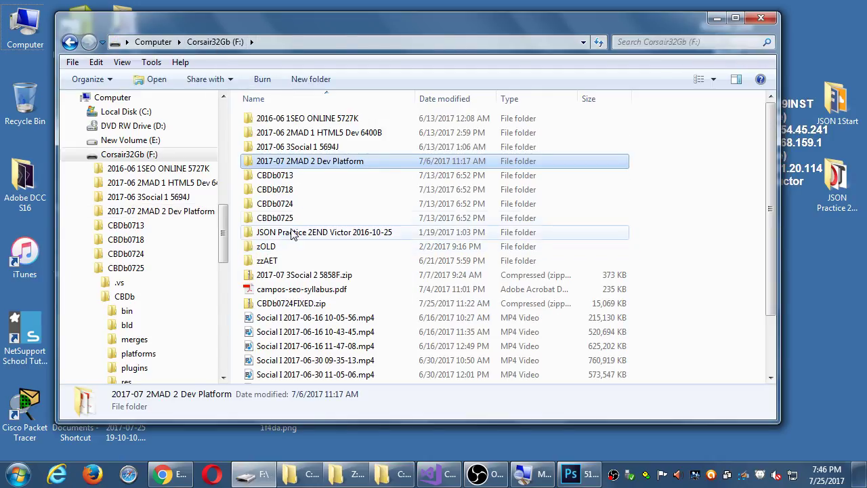
double_click(278, 217)
double_click(278, 134)
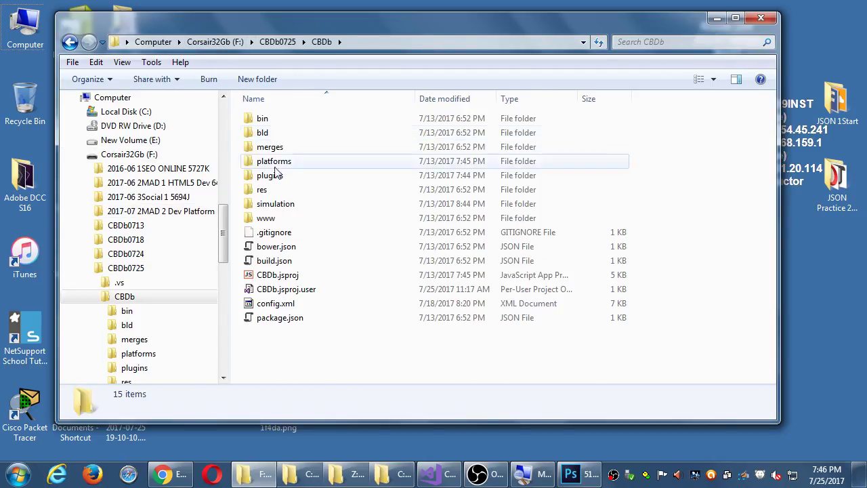
double_click(263, 190)
double_click(270, 118)
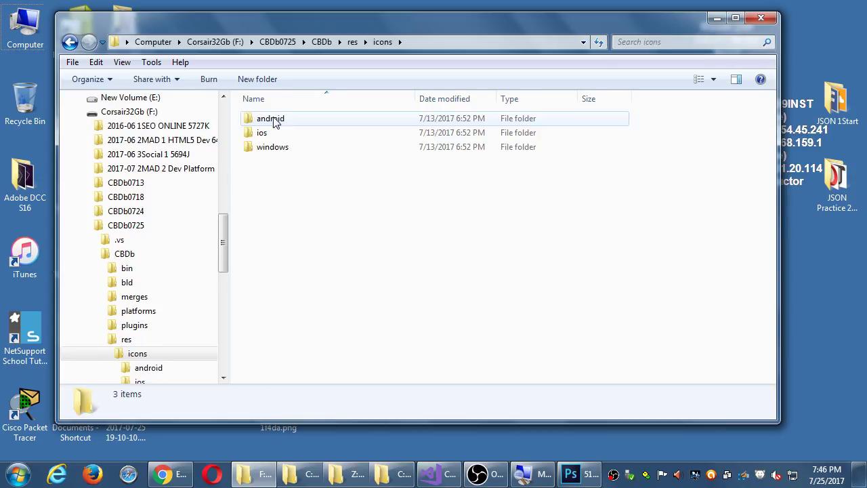
double_click(278, 119)
left_click(505, 144)
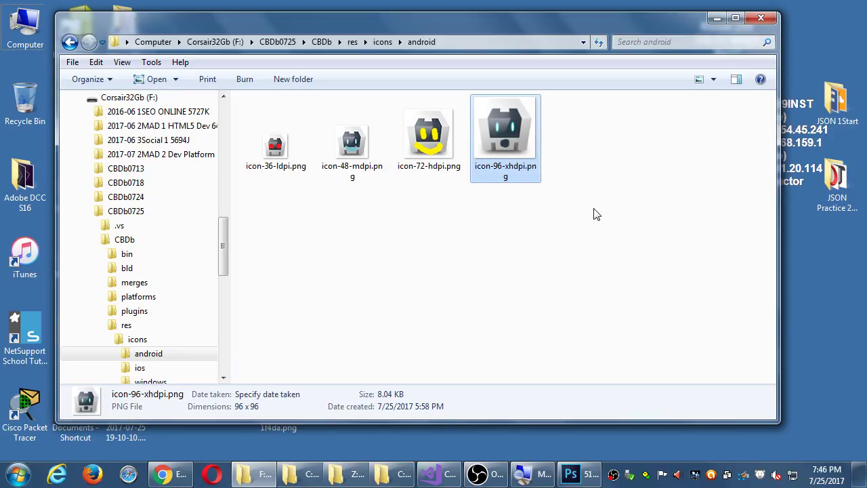
Step: Back in Photoshop, move the 1f4da layer into the Emoji group
left_click(717, 18)
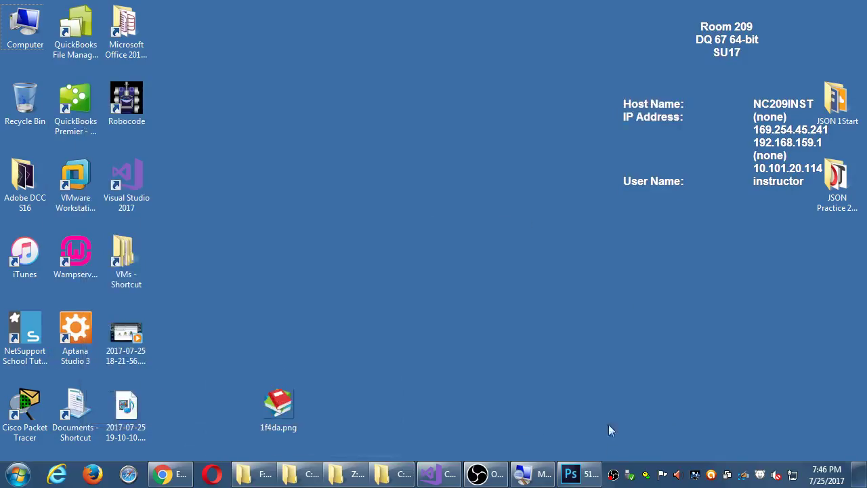
left_click(576, 475)
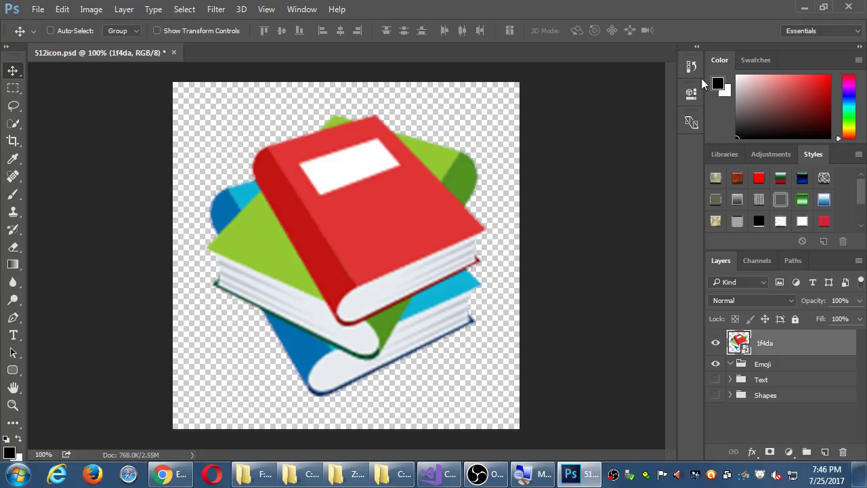
left_click_drag(802, 354, 790, 365)
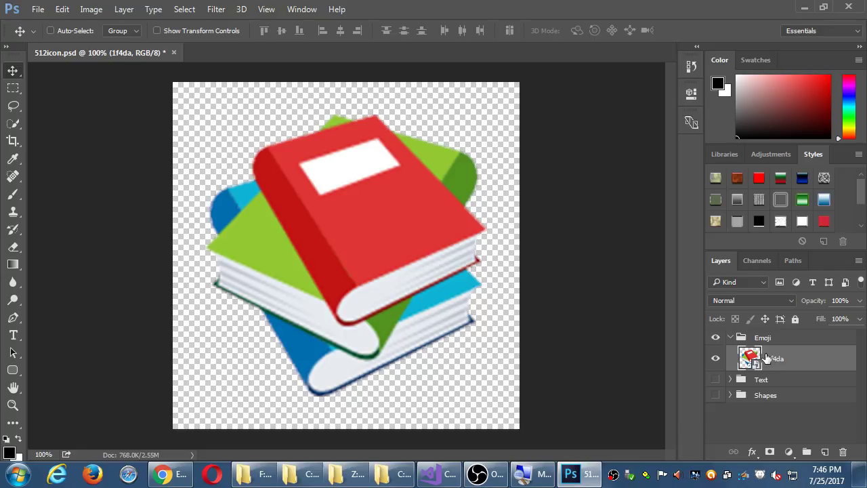
Step: Toggle the Emoji, Text and Shapes groups' visibility, then collapse and hide Emoji and save
left_click(731, 380)
left_click(716, 337)
left_click(716, 380)
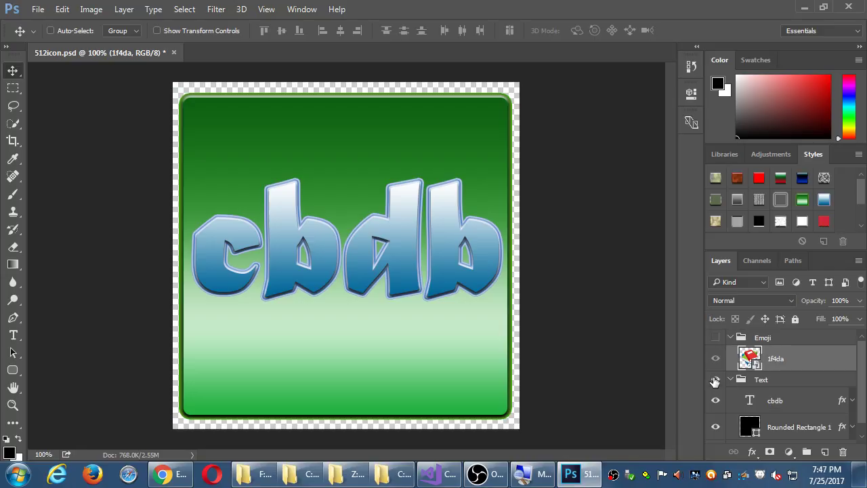
left_click(716, 381)
scroll(719, 381, "down", 1)
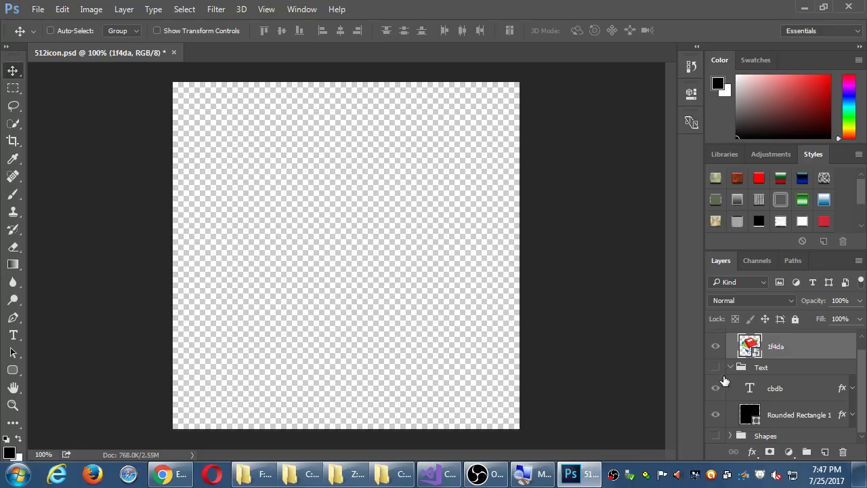
left_click(716, 435)
left_click(716, 435)
scroll(779, 376, "up", 1)
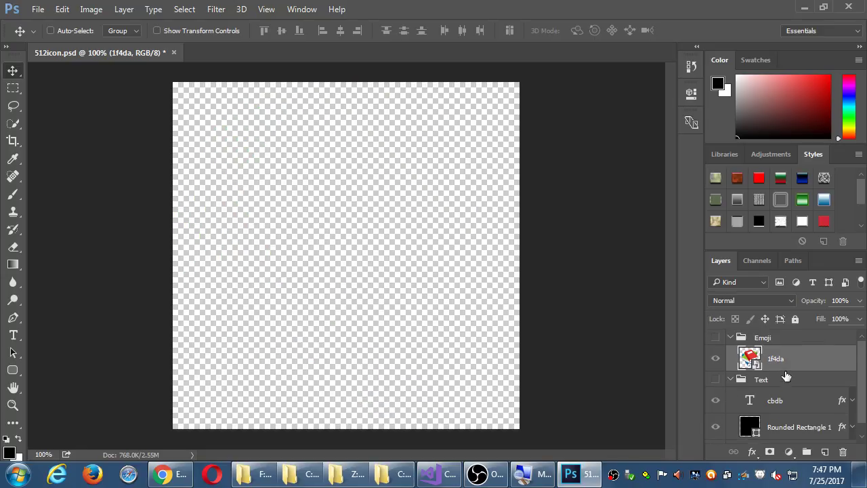
left_click(716, 337)
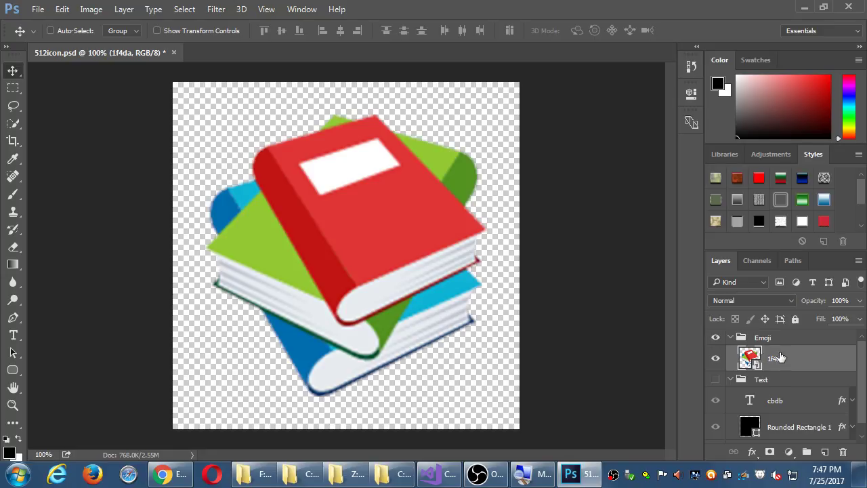
left_click(786, 341)
left_click(731, 337)
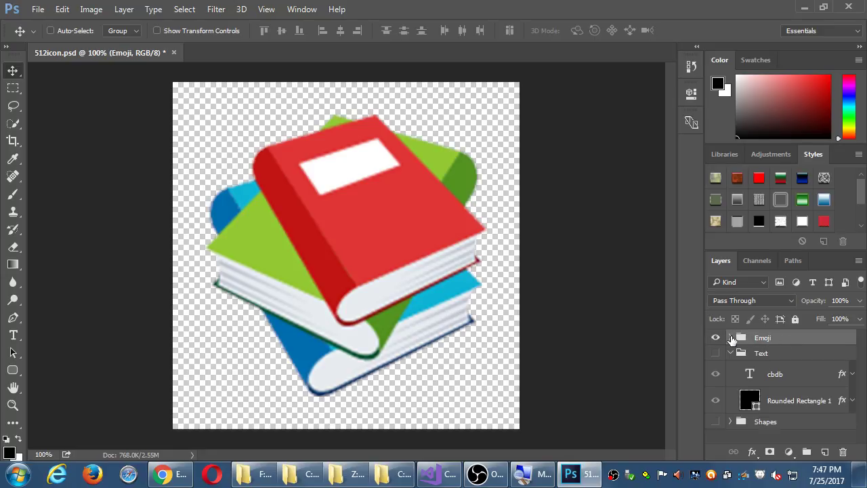
left_click(716, 338)
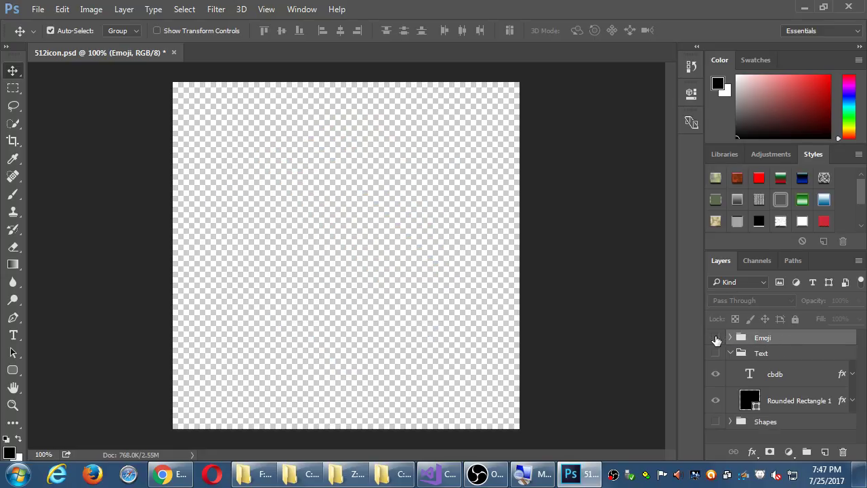
key("ctrl+s")
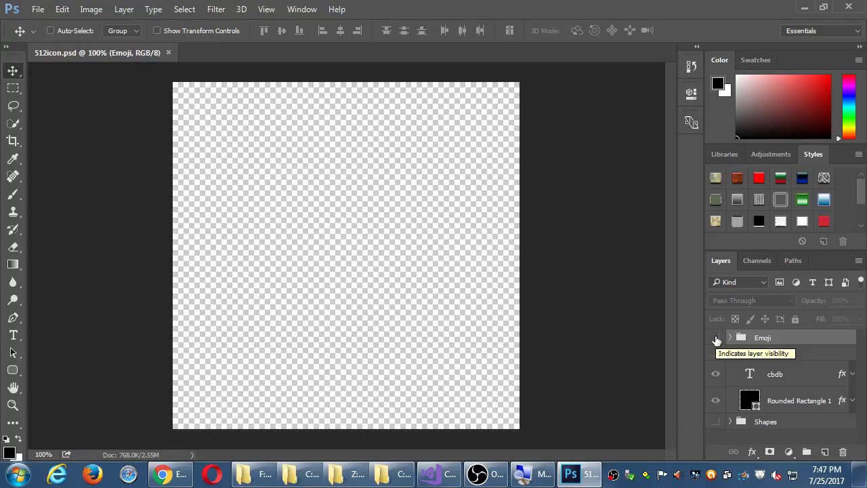
Step: Show the Text group's cbdb icon, switch to the Hand tool, save again, and close Chrome
left_click(716, 353)
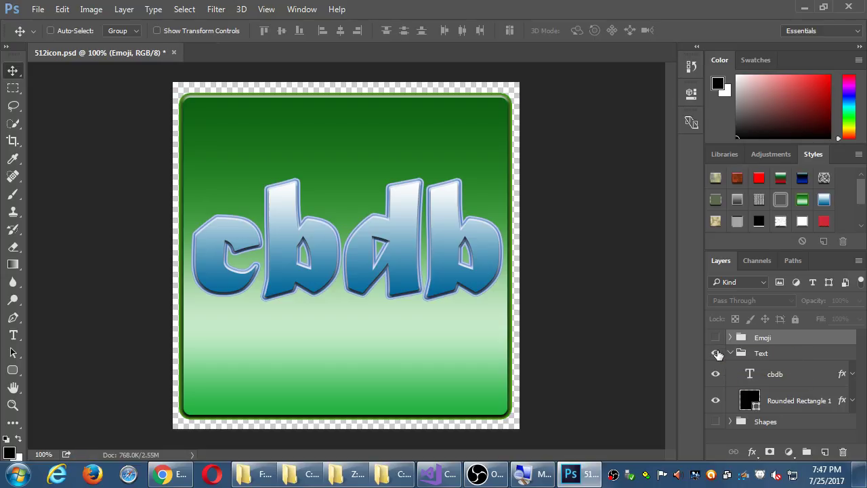
key("h")
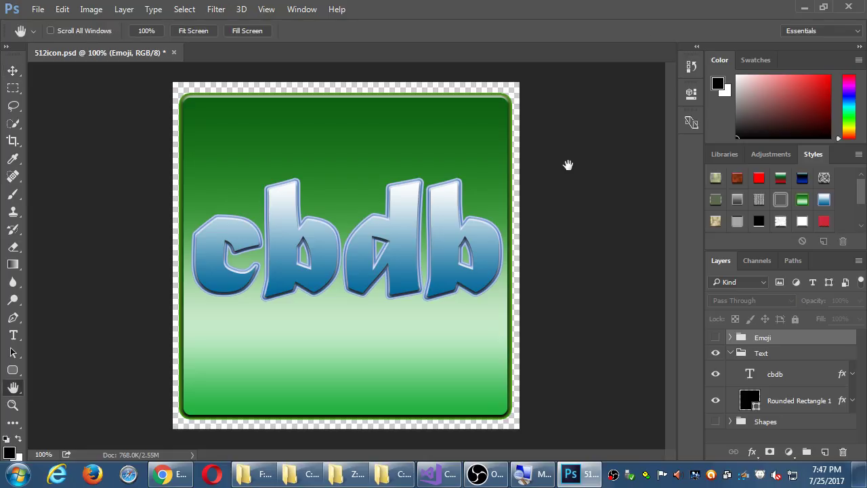
key("ctrl+s")
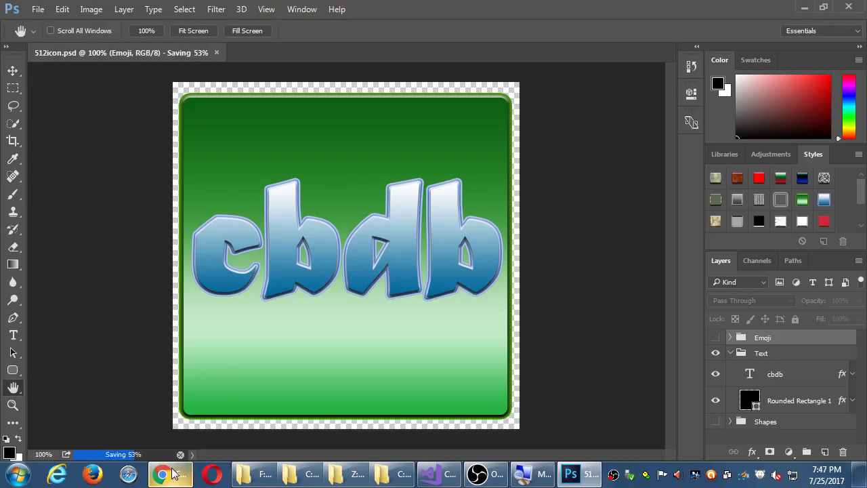
left_click(162, 475)
left_click(849, 7)
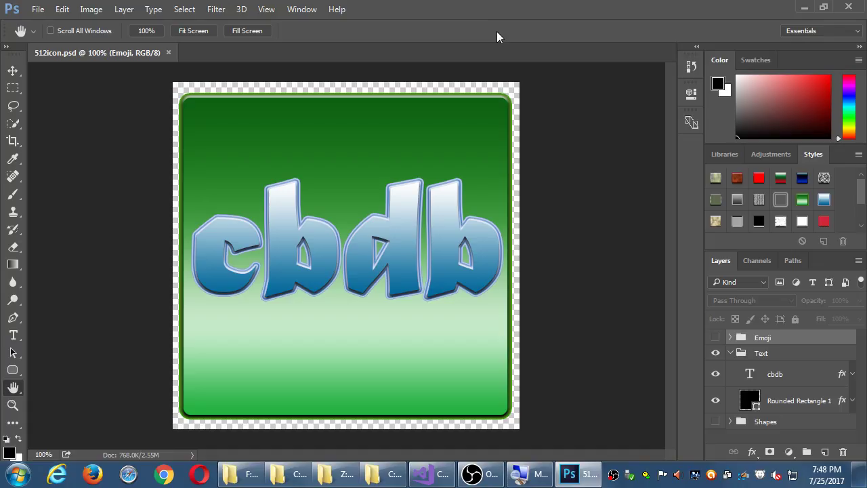
Step: Close the emoji, Z:\ and C:\ Explorer windows, then bring up the CBDb android icons folder
left_click(382, 478)
right_click(383, 477)
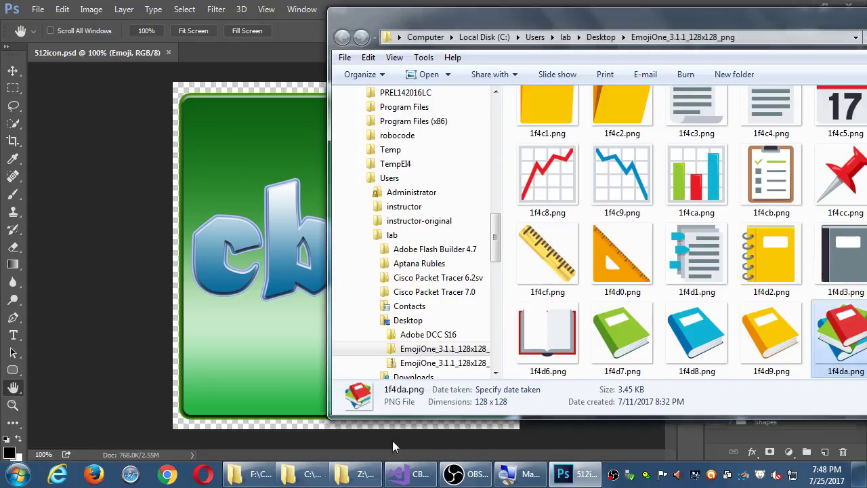
left_click(392, 441)
right_click(375, 479)
left_click(359, 440)
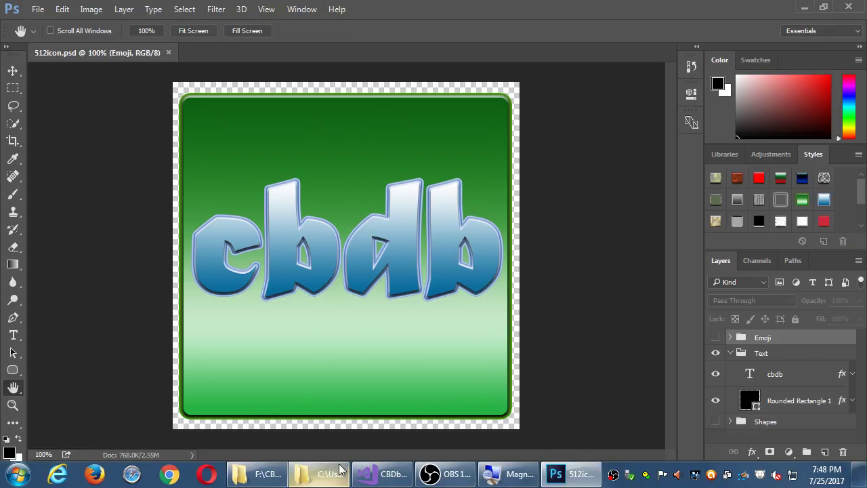
right_click(331, 474)
left_click(332, 439)
left_click(268, 474)
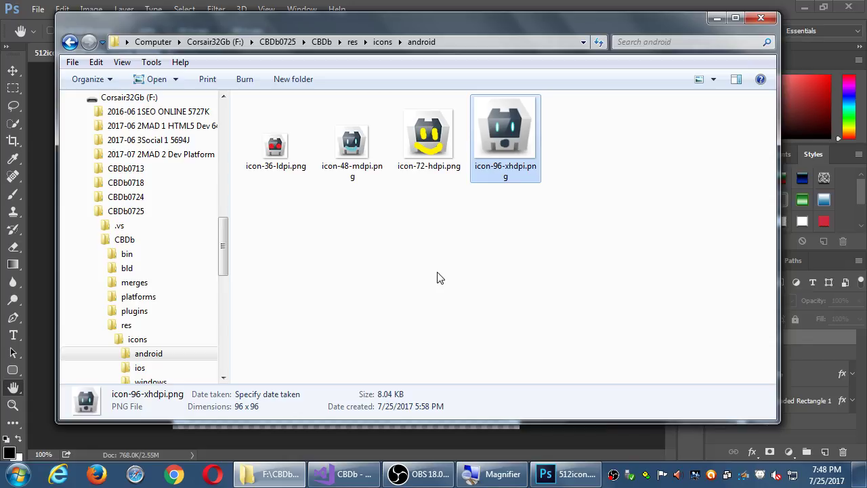
Step: Return to the cbdb icon document and select the Text group
left_click(573, 4)
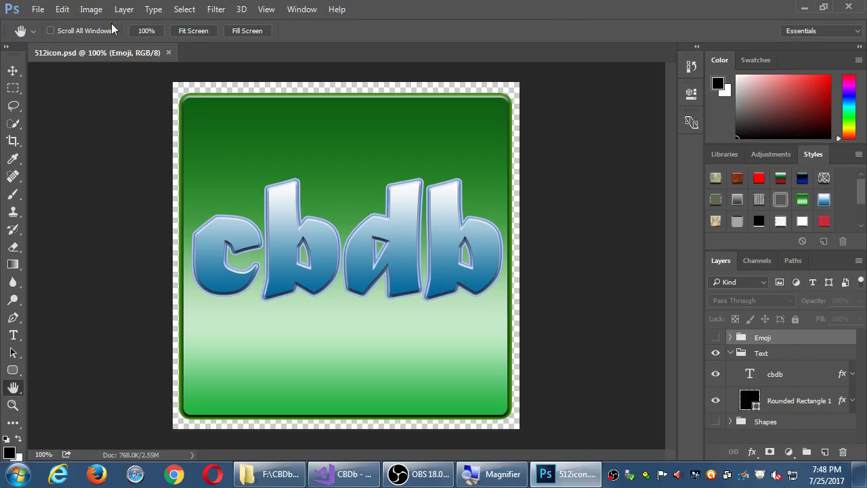
left_click(38, 9)
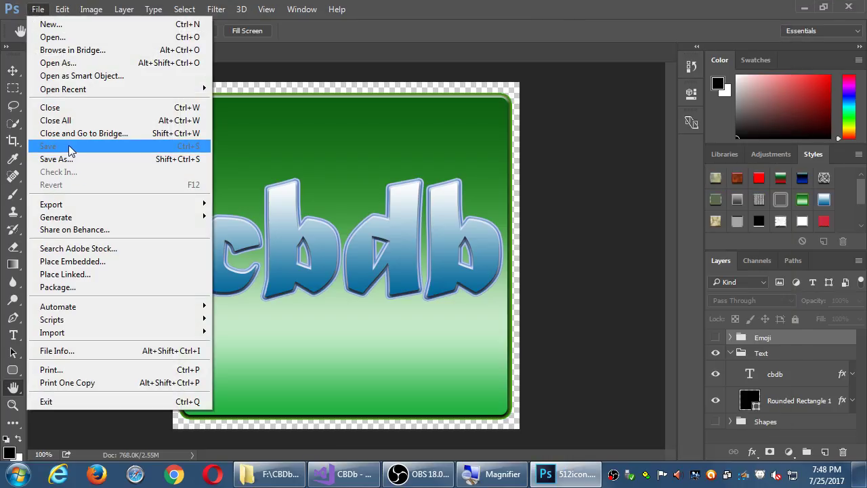
left_click(411, 20)
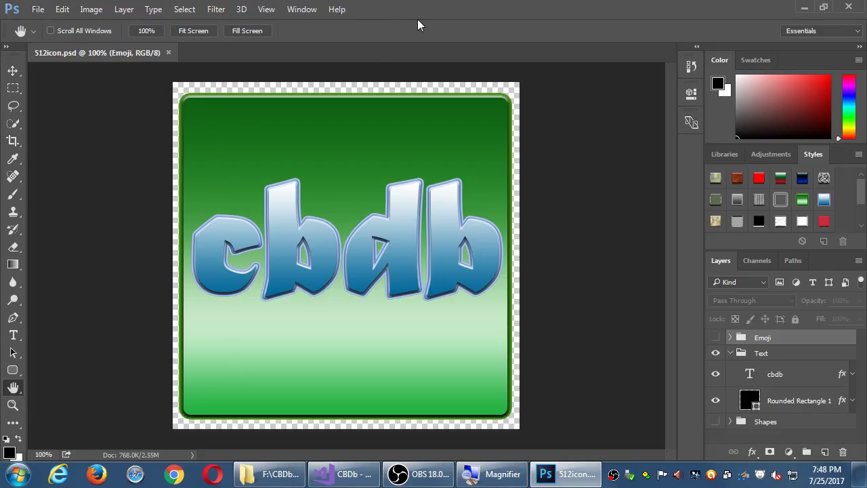
left_click(770, 356)
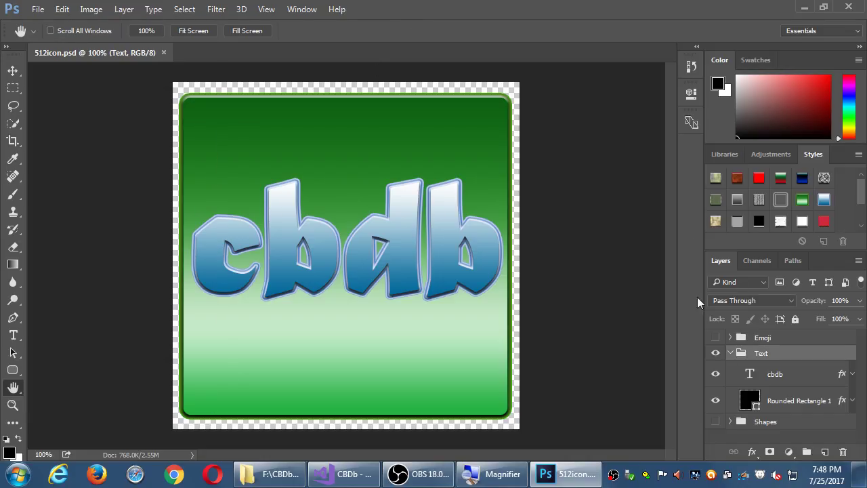
Step: Collapse the Color and Styles panels and launch File > Export > Save for Web (Legacy)
double_click(724, 61)
double_click(807, 82)
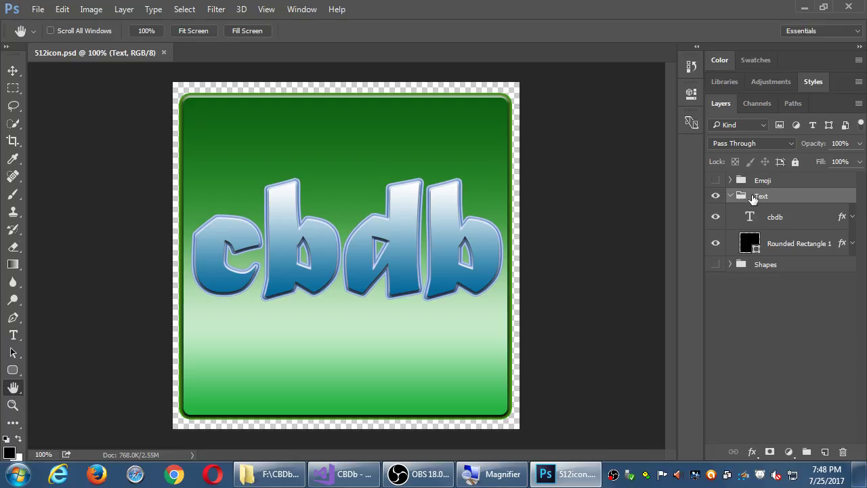
left_click(37, 9)
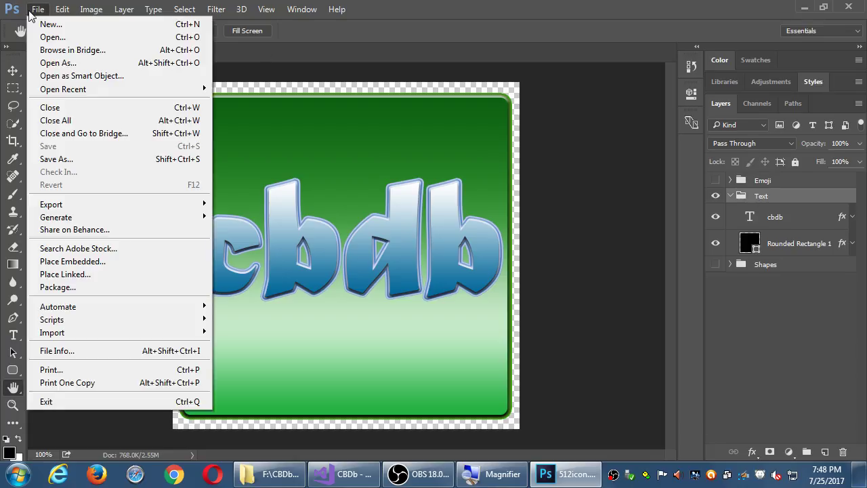
mouse_move(100, 206)
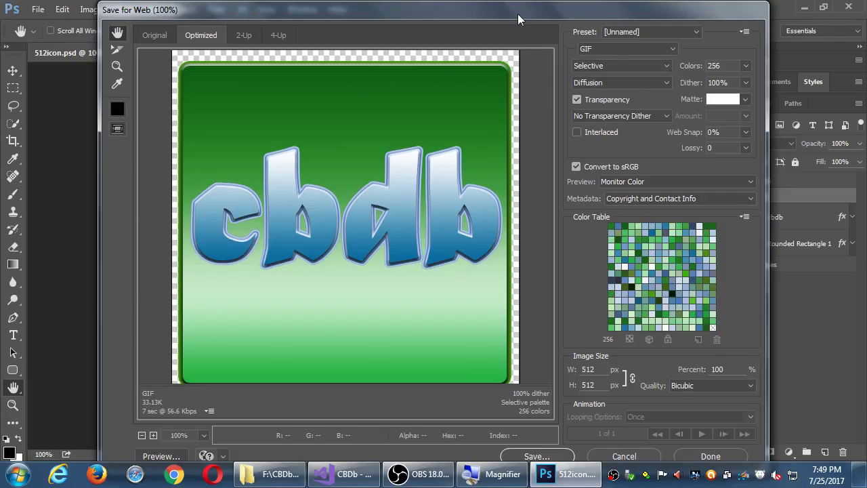
Step: Switch the Save for Web preset to PNG-24, leaving Transparency enabled
left_click_drag(520, 15, 510, 16)
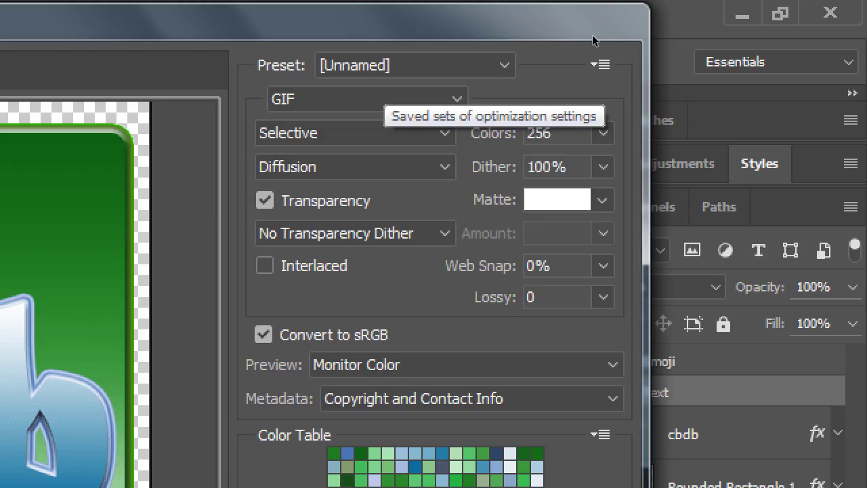
left_click(505, 65)
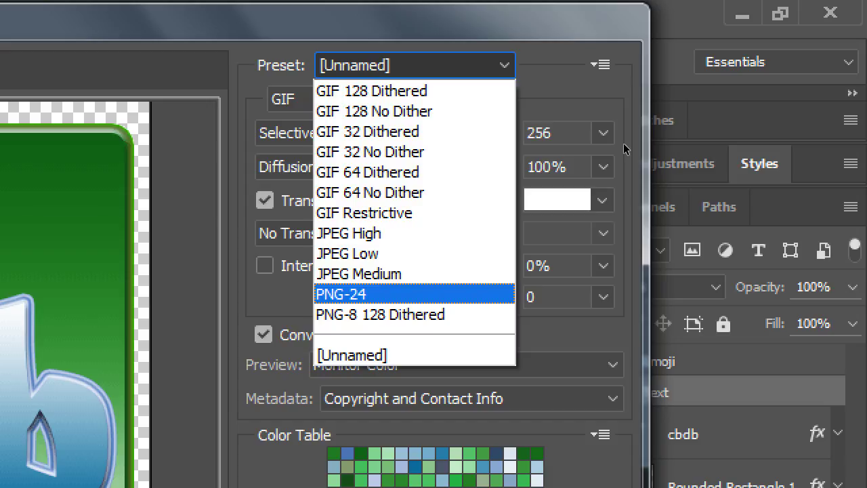
key("Return")
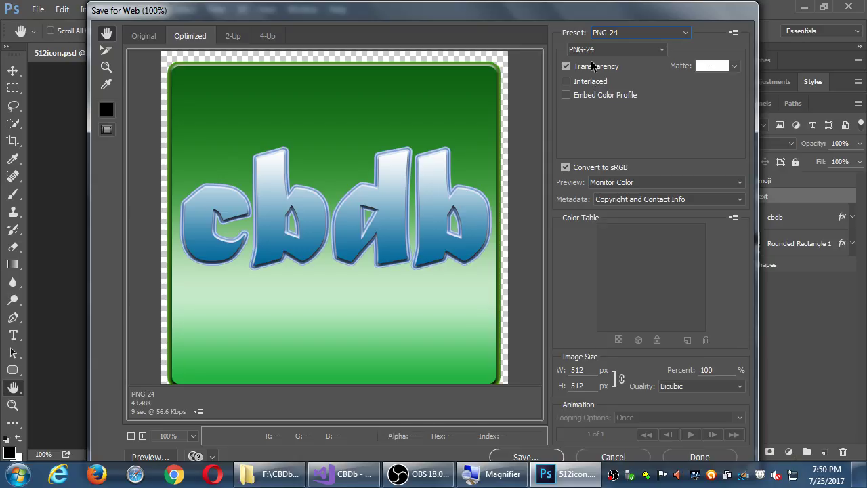
left_click(589, 67)
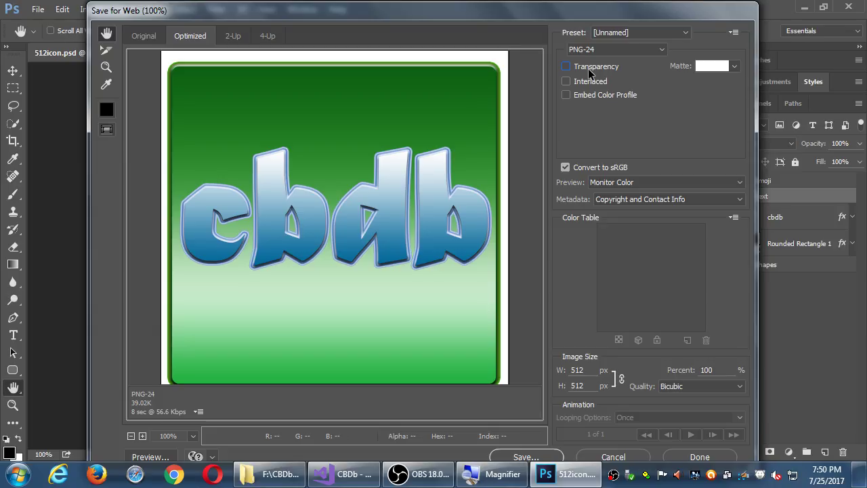
left_click(589, 70)
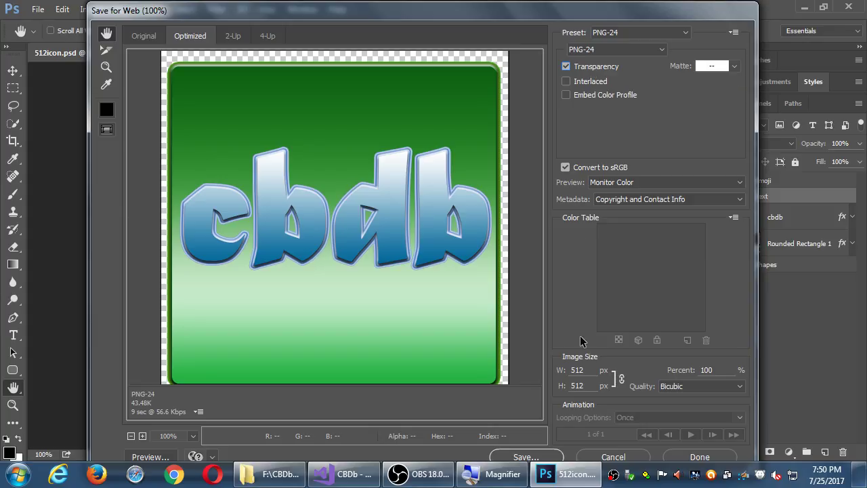
Step: Change the export width from 512 to 96 px, making the image 96 × 96
double_click(589, 370)
type("96")
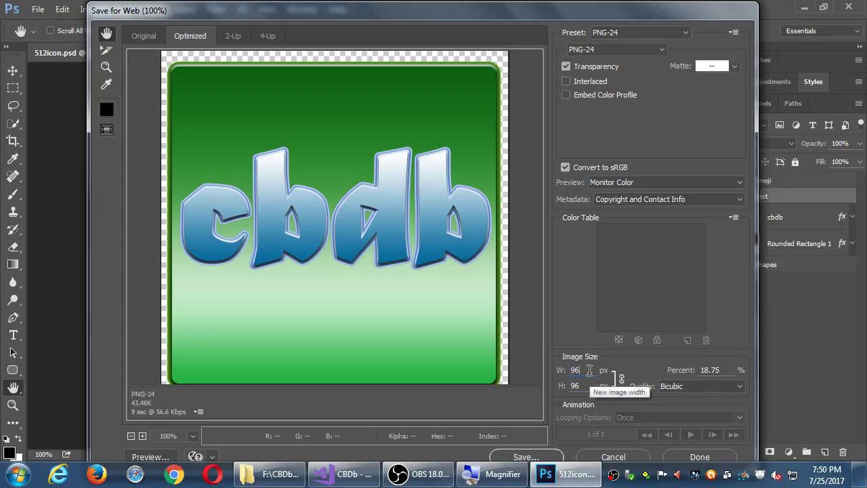
key("Tab")
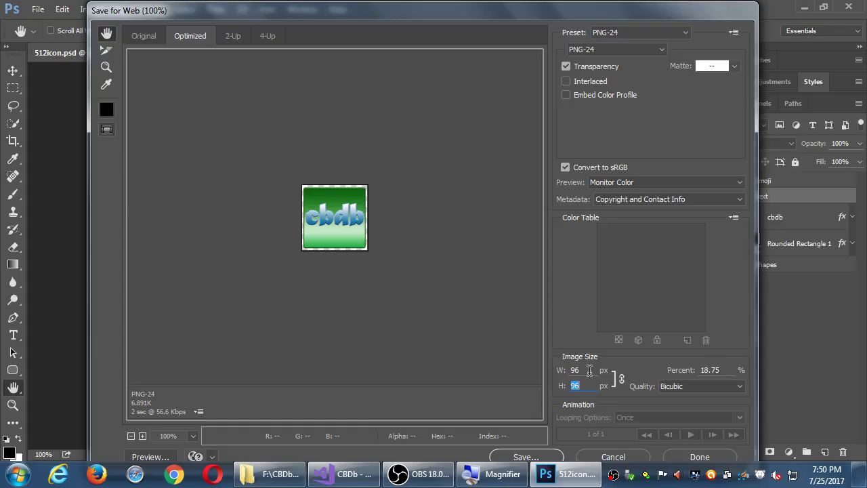
left_click(271, 474)
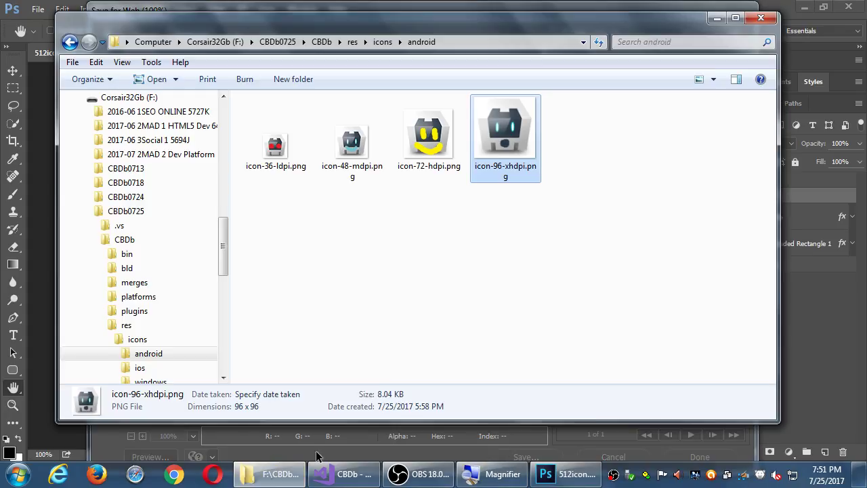
left_click_drag(532, 28, 614, 240)
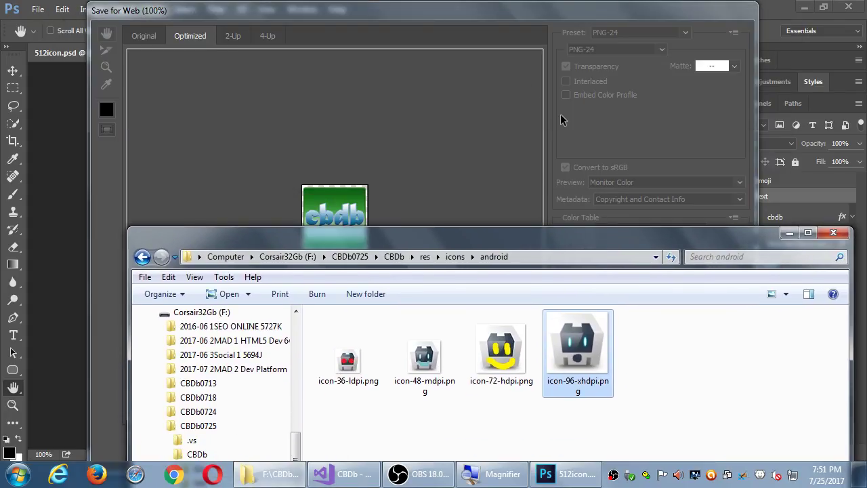
left_click(497, 14)
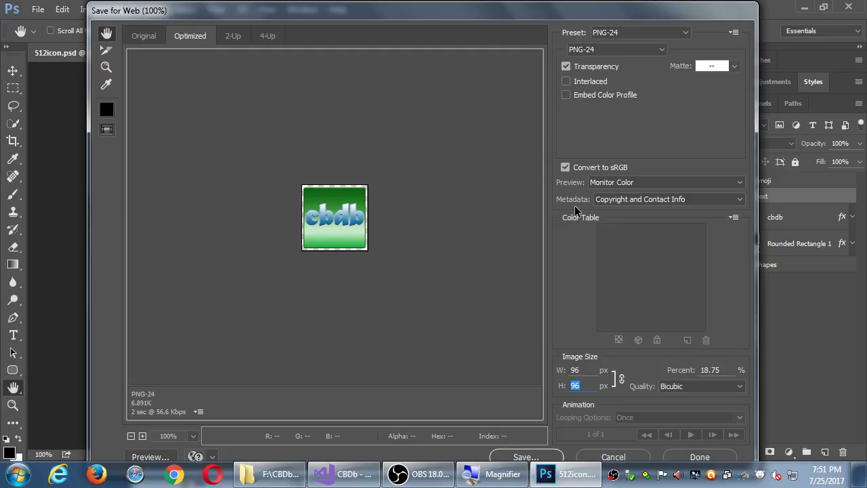
left_click(587, 370)
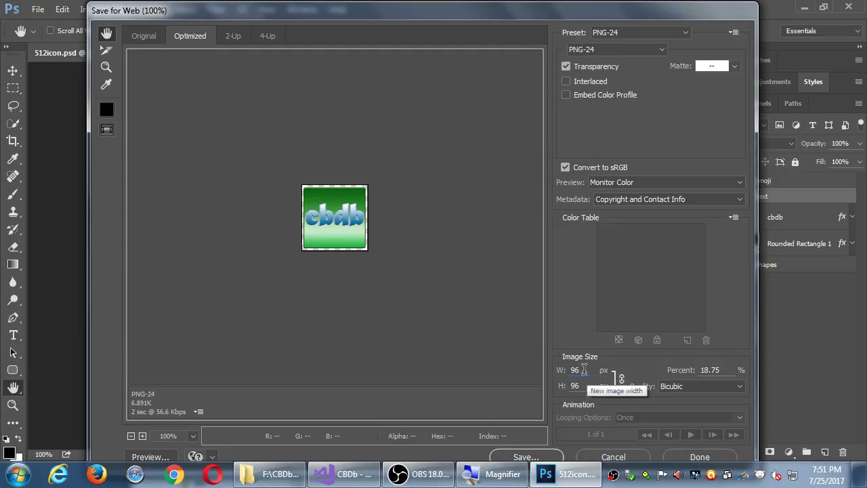
Step: In Save Optimized As, browse to F:\CBDb0725\CBDb\res\icons\android and pick icon-96-xhdpi.png
left_click(550, 456)
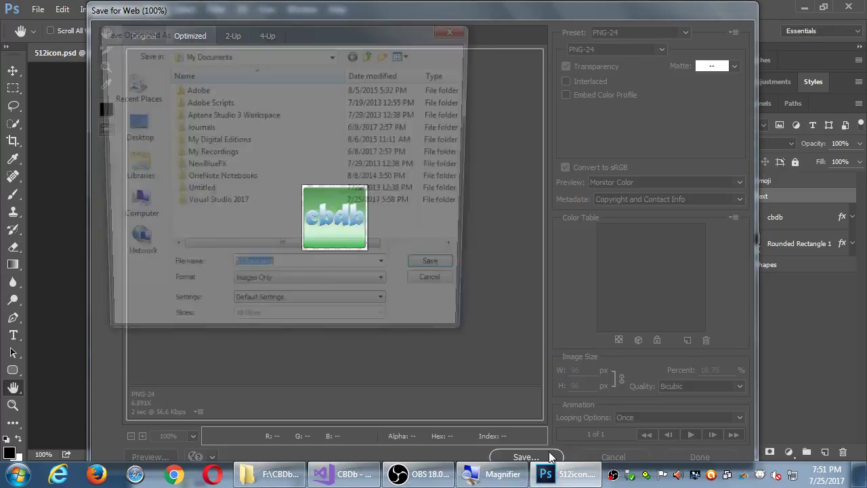
left_click_drag(294, 27, 466, 98)
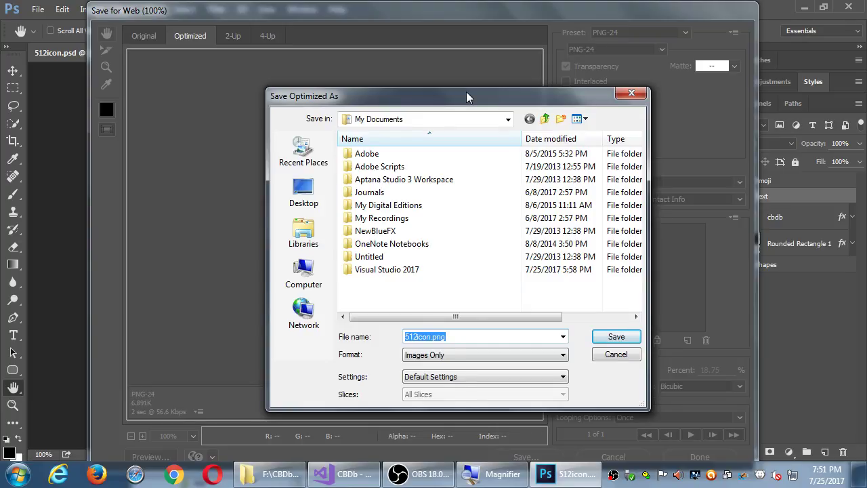
left_click(304, 271)
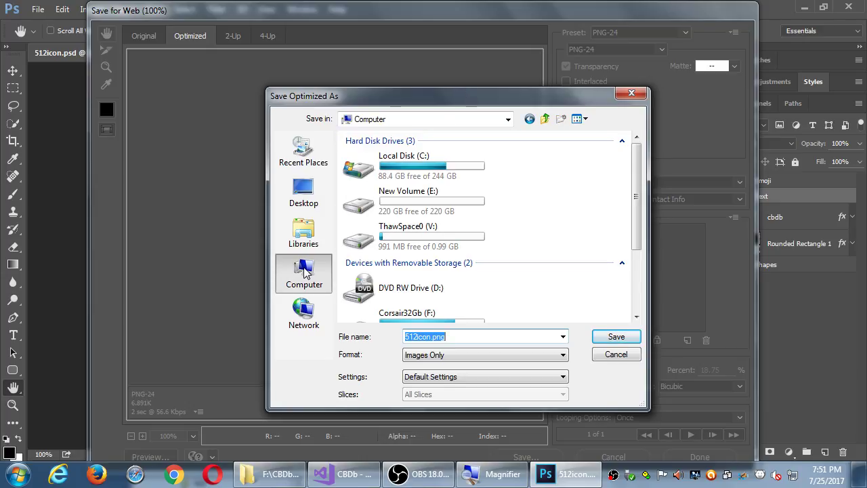
left_click(405, 324)
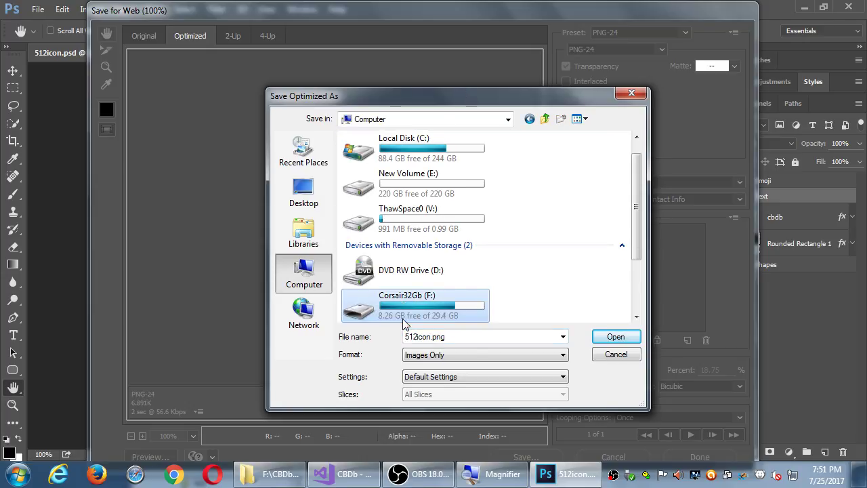
double_click(410, 306)
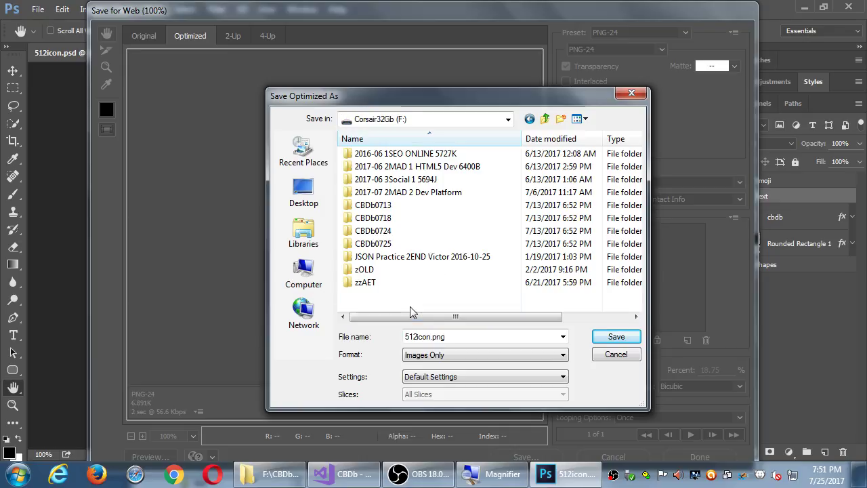
double_click(389, 248)
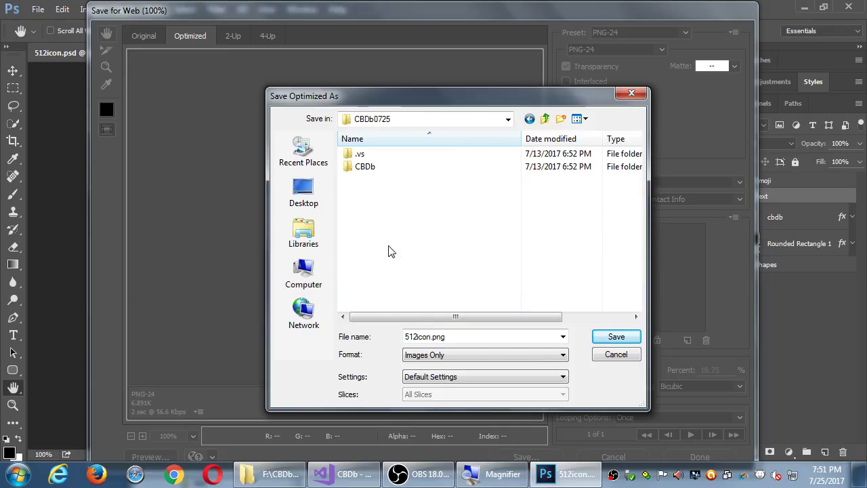
double_click(366, 168)
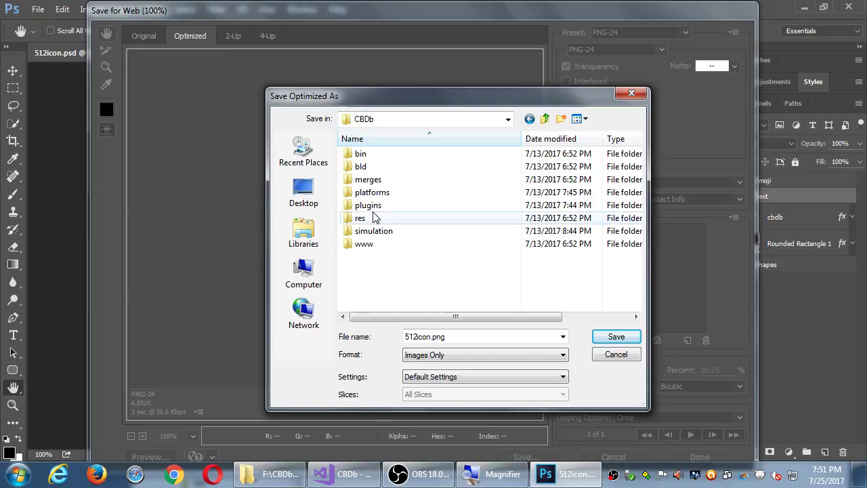
double_click(369, 221)
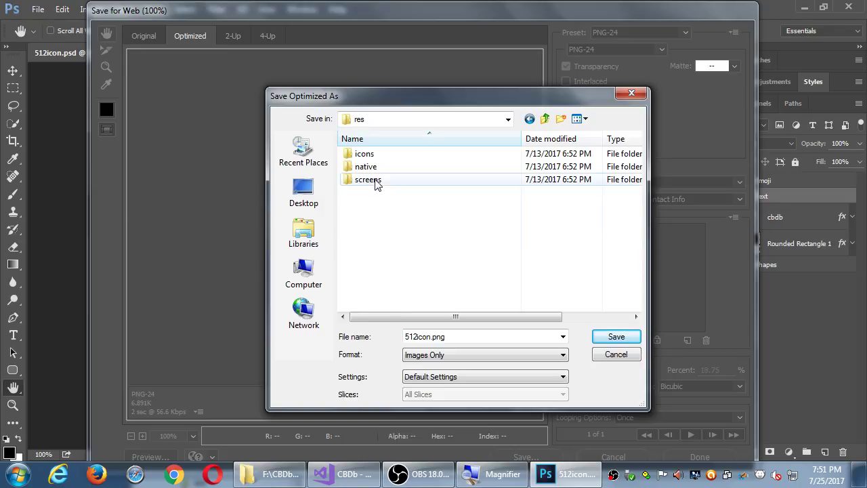
double_click(381, 159)
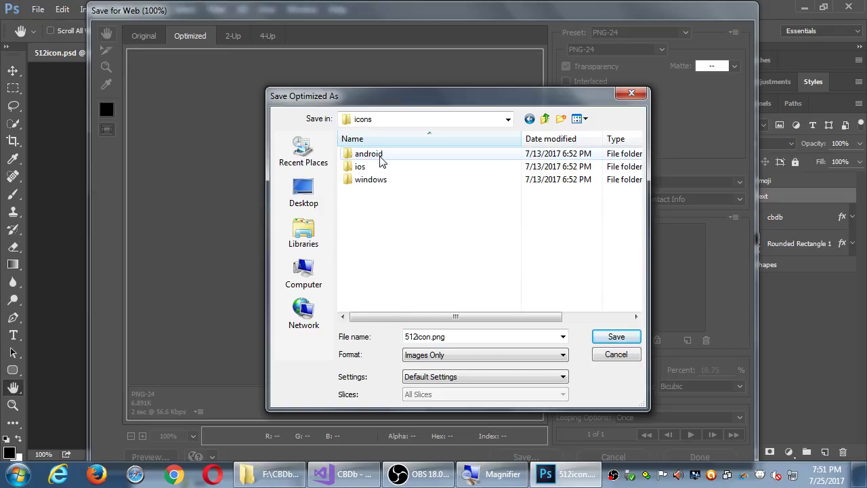
double_click(379, 158)
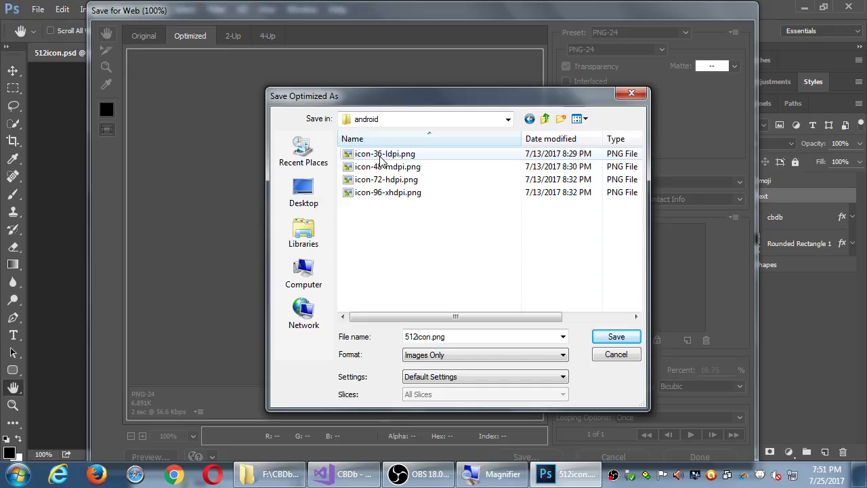
left_click(395, 194)
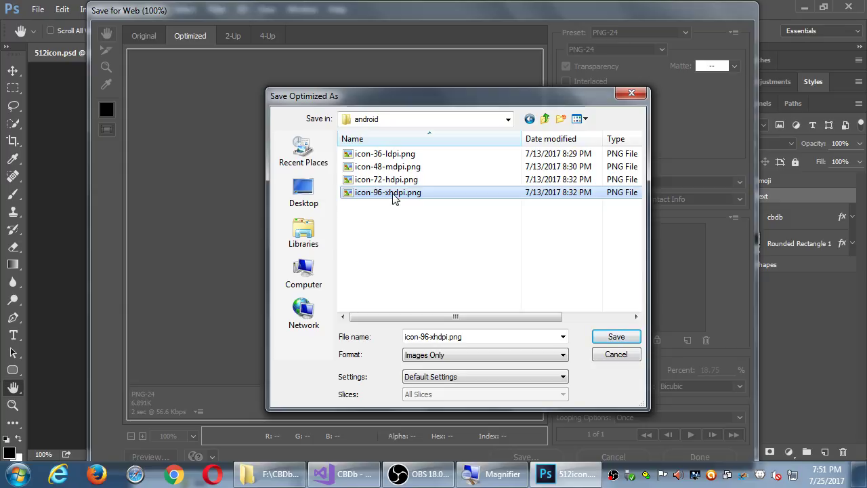
Step: Recheck the android folder, reselect icon-96-xhdpi.png, and save over it, confirming Replace
key("alt+Tab")
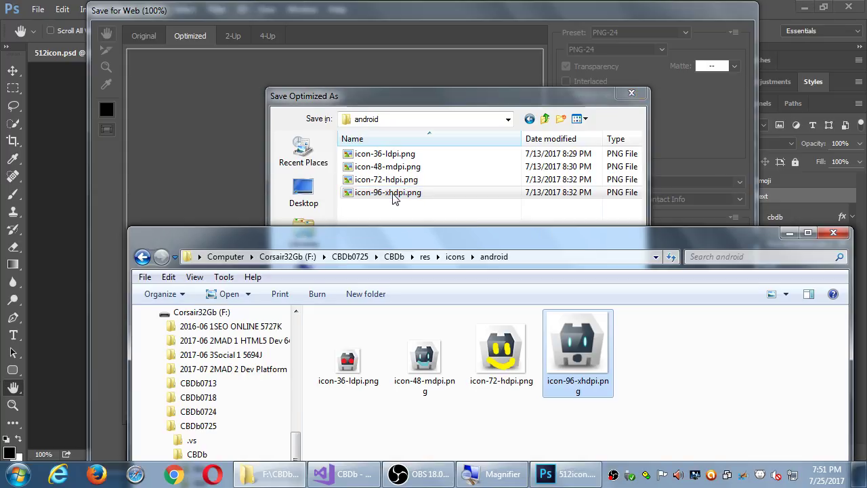
left_click(470, 95)
left_click(507, 119)
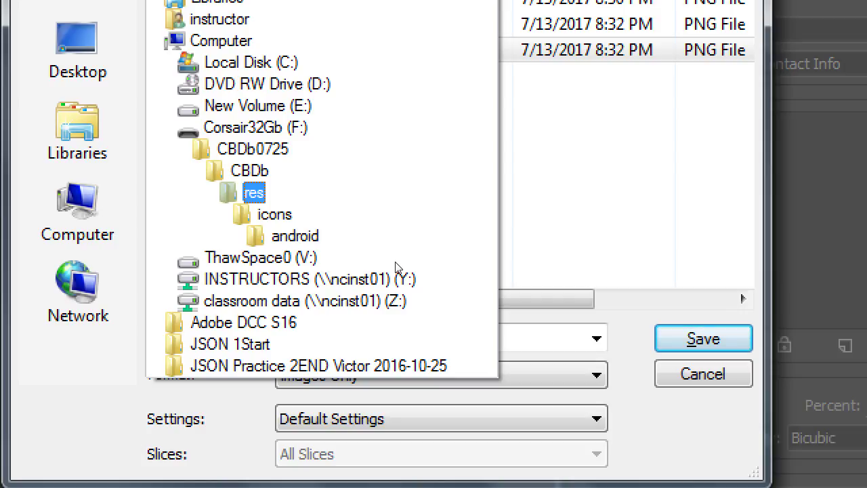
key("Down")
key("Down")
key("Return")
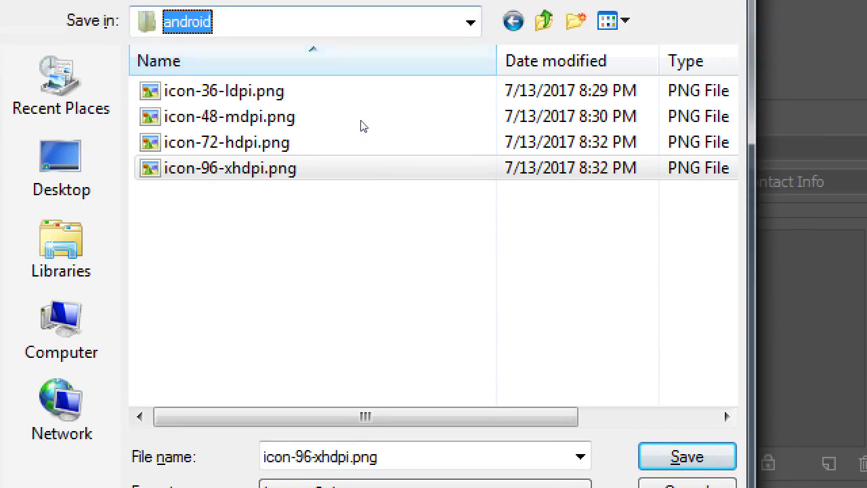
left_click(363, 50)
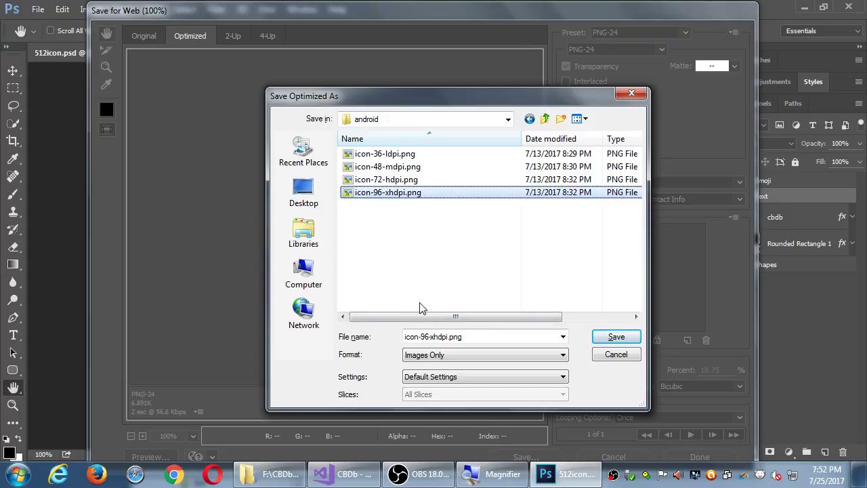
left_click(616, 337)
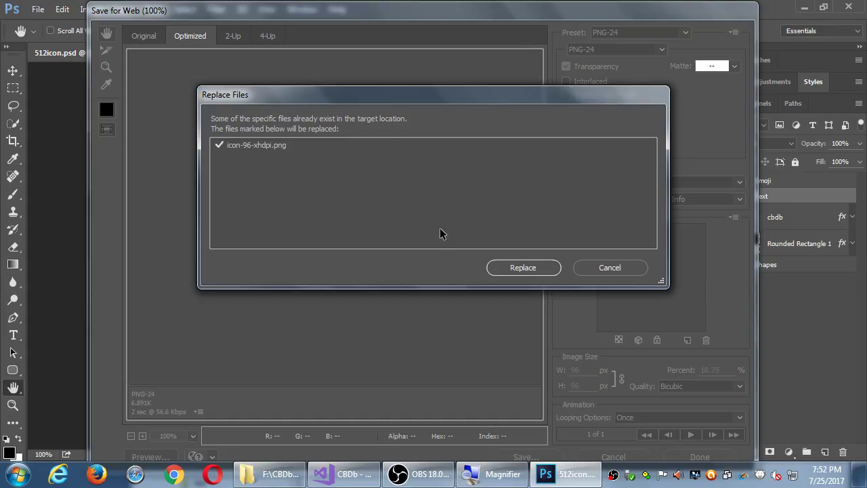
left_click(518, 262)
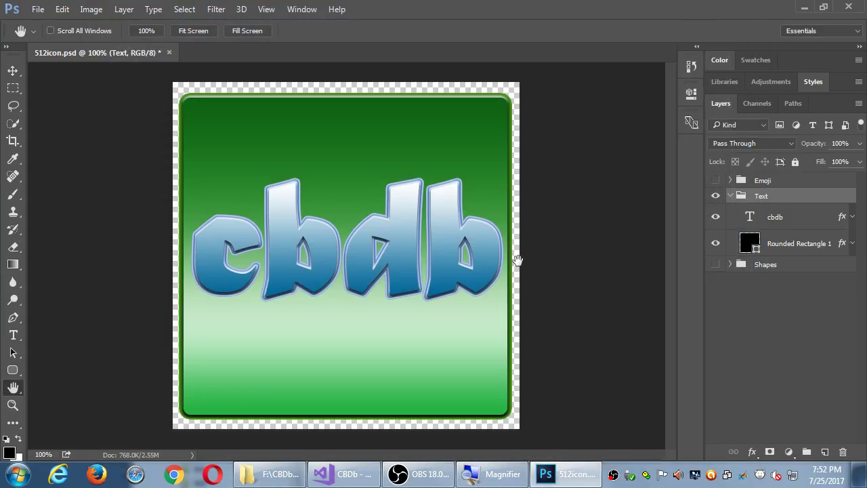
Step: Reopen Save for Web (Legacy) and set the export width to 72 px
left_click(294, 474)
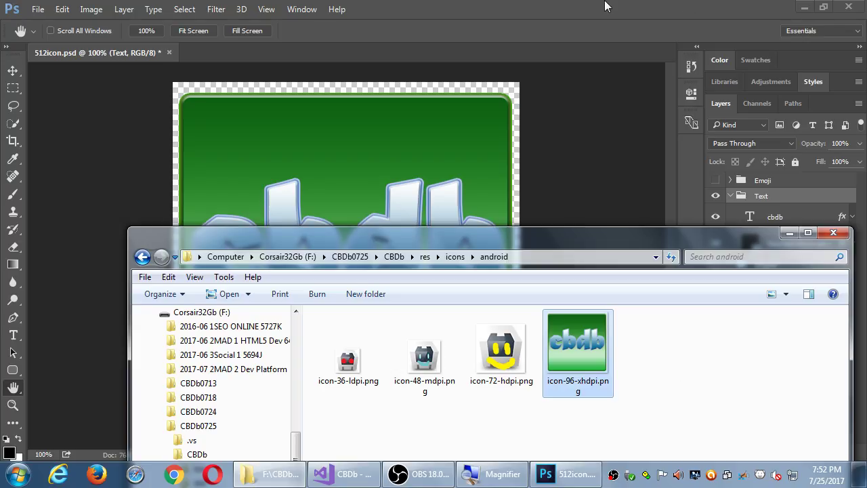
left_click(488, 7)
left_click(34, 10)
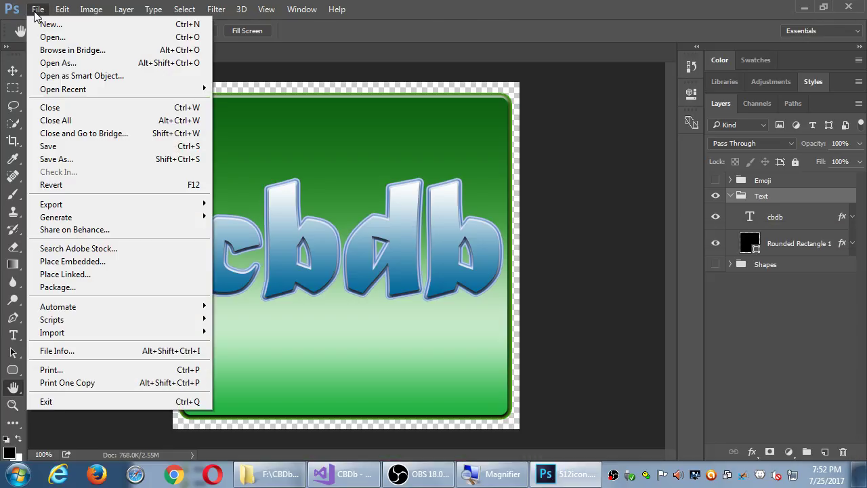
mouse_move(120, 207)
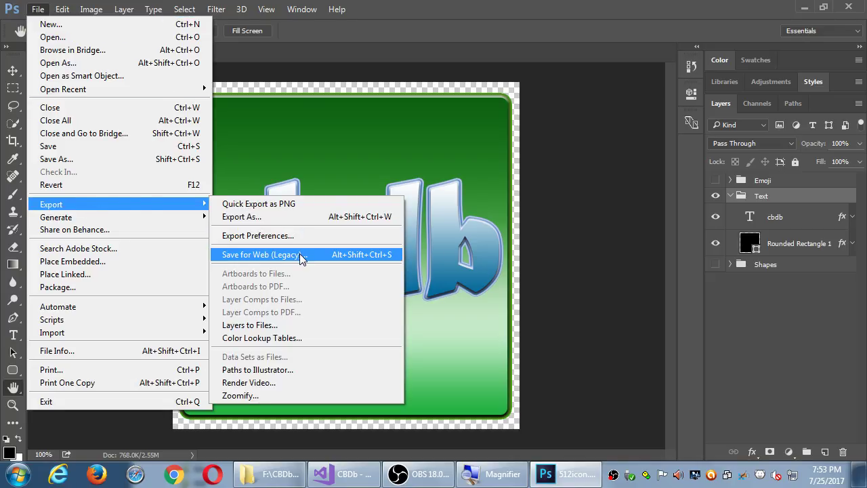
left_click(299, 253)
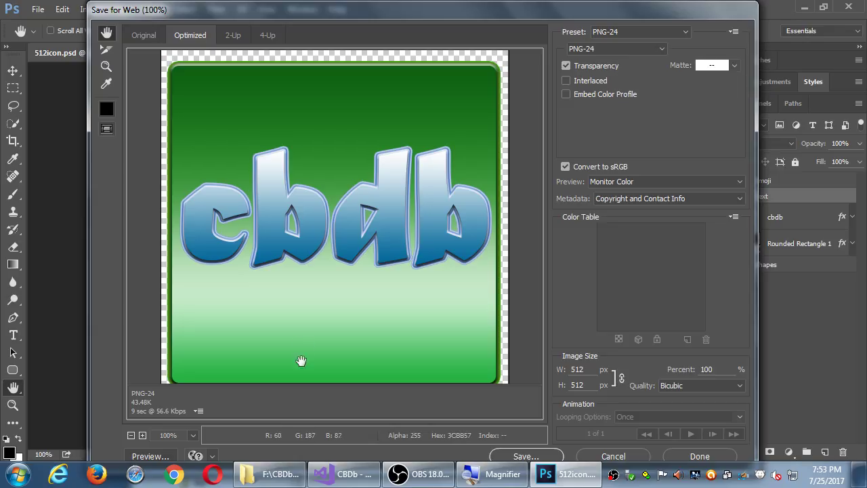
left_click(266, 475)
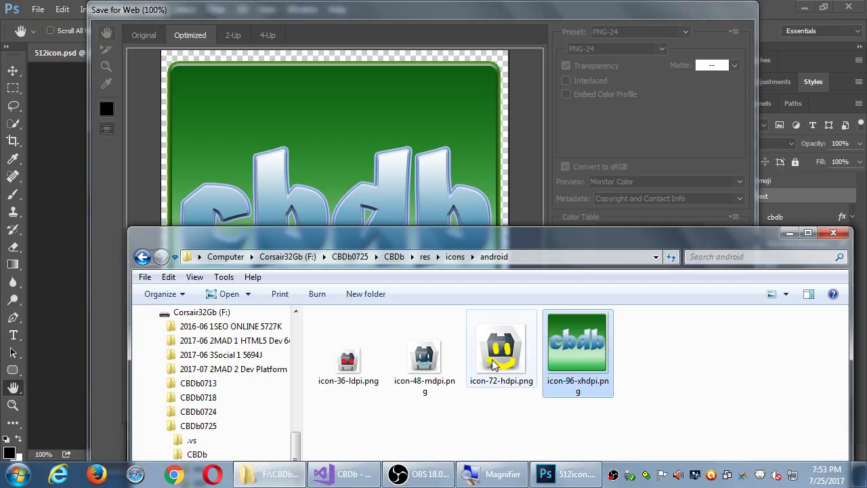
left_click(504, 17)
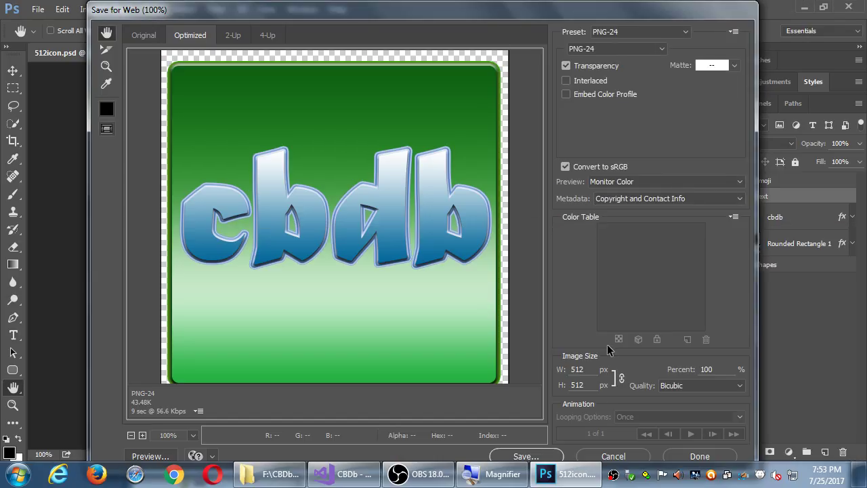
double_click(576, 369)
type("72")
key("Tab")
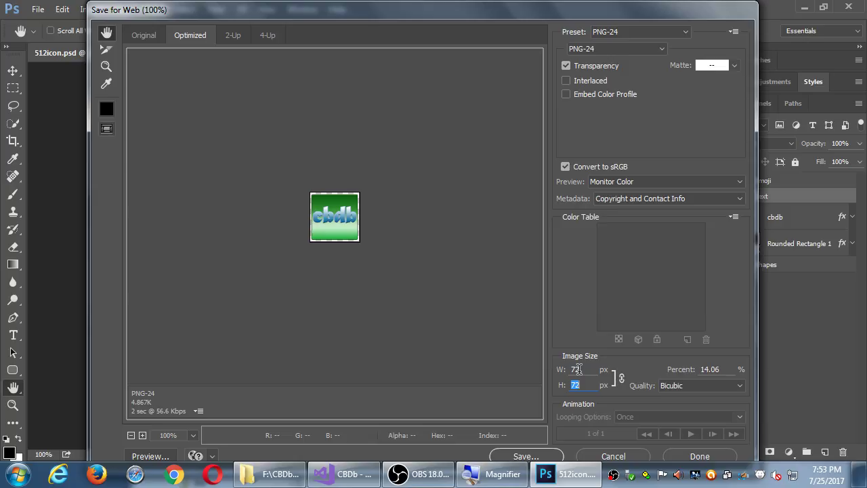
Step: Save the 72 px PNG over icon-72-hdpi.png, confirming Replace
left_click(269, 474)
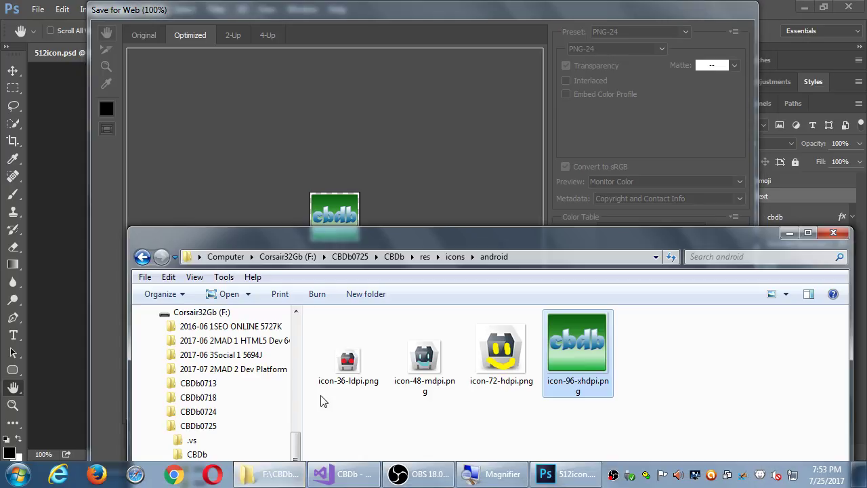
left_click(461, 9)
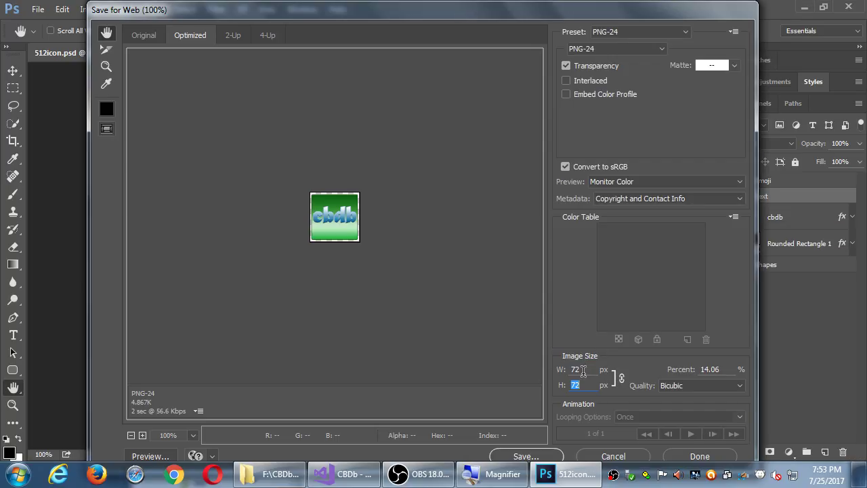
left_click(524, 456)
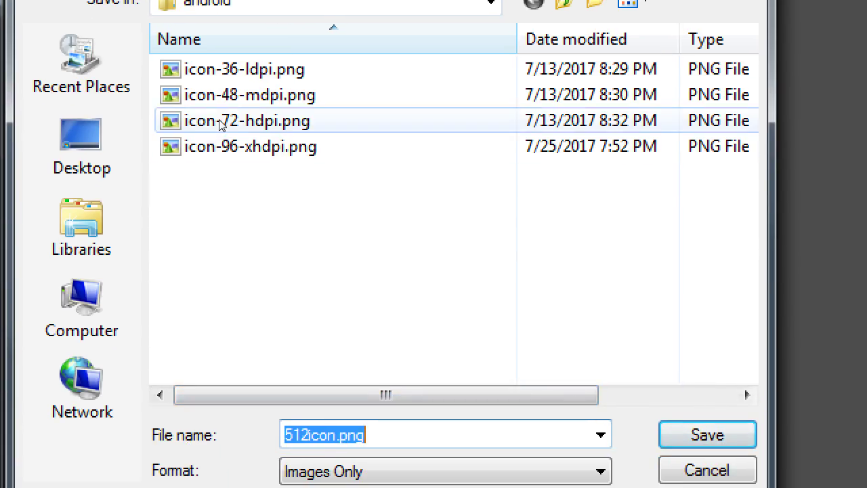
left_click(229, 118)
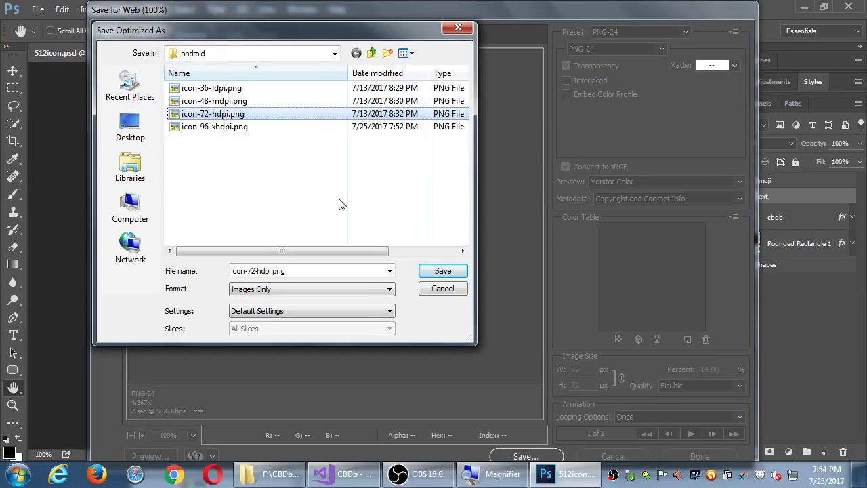
left_click(441, 271)
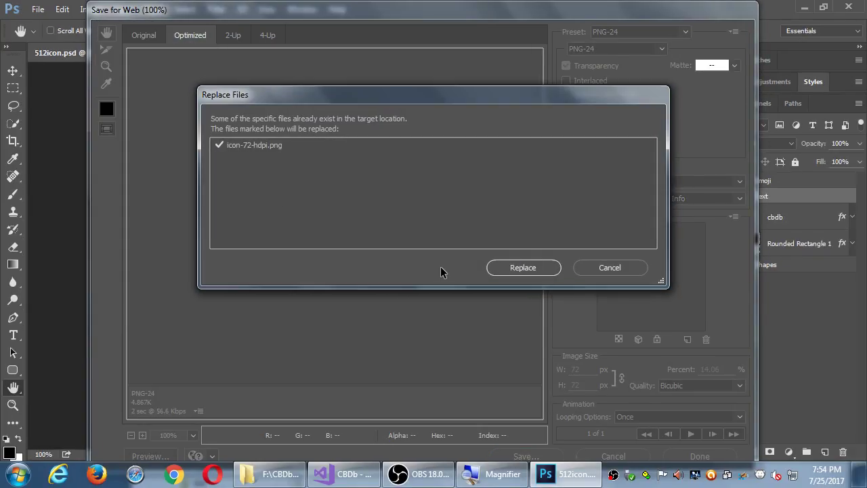
left_click(520, 270)
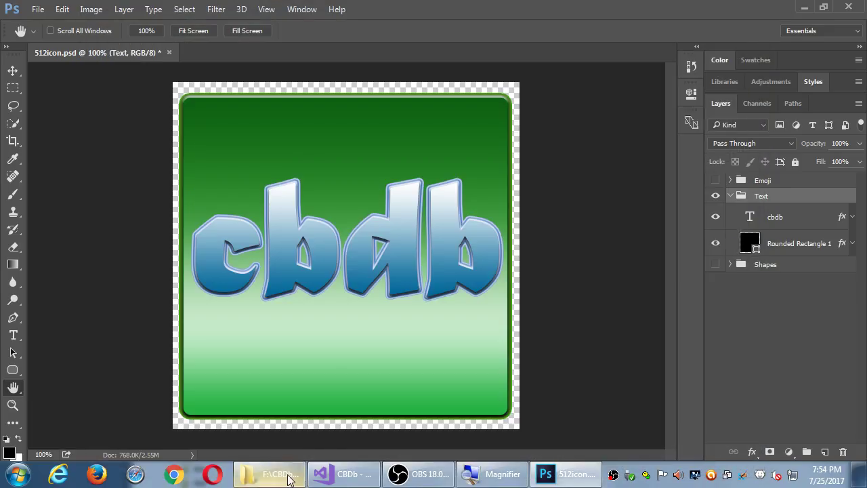
Step: Reopen Save for Web (Legacy) and set the export width to 48 px
left_click(286, 480)
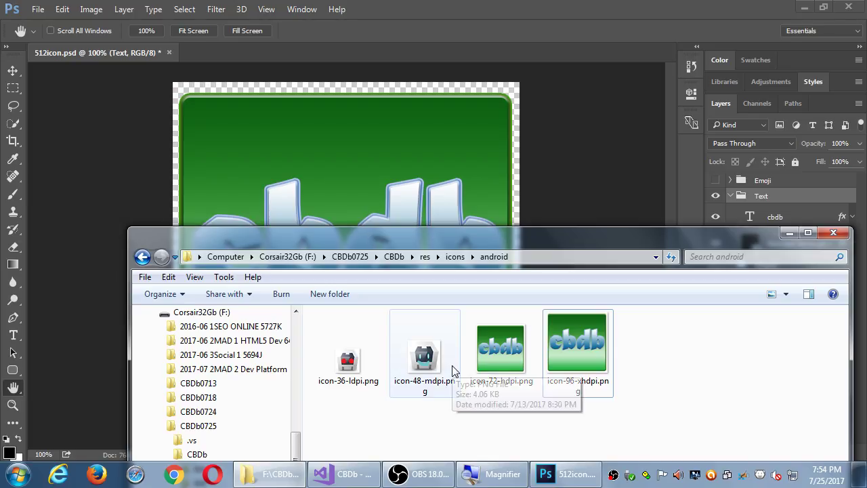
left_click(424, 48)
left_click(38, 10)
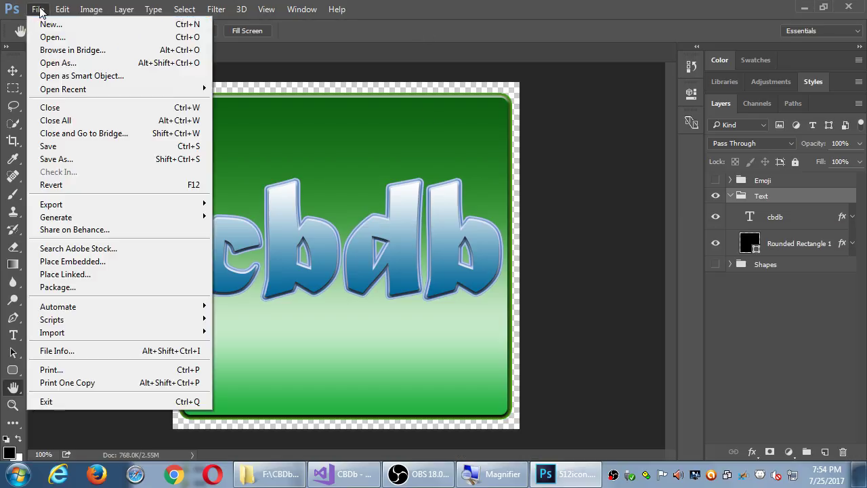
mouse_move(102, 205)
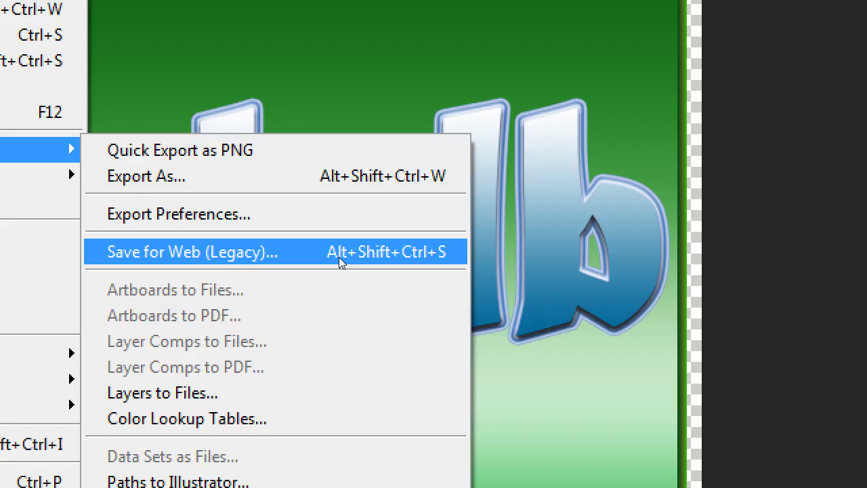
left_click(338, 257)
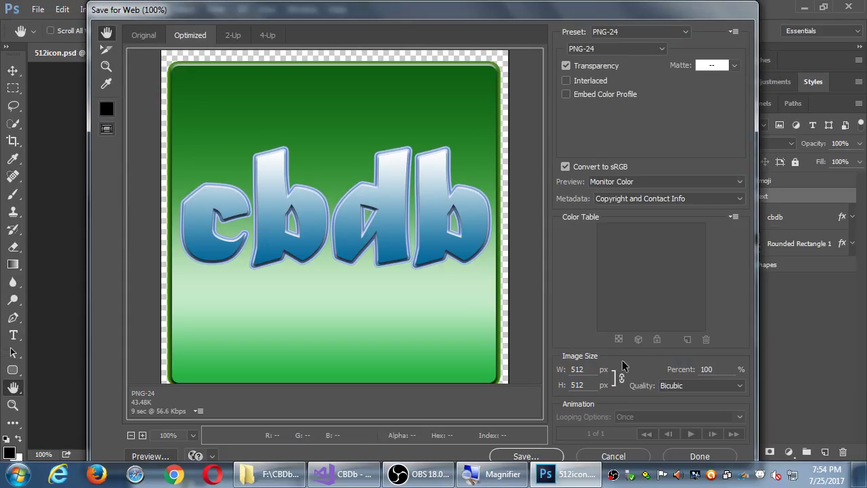
double_click(586, 368)
type("48")
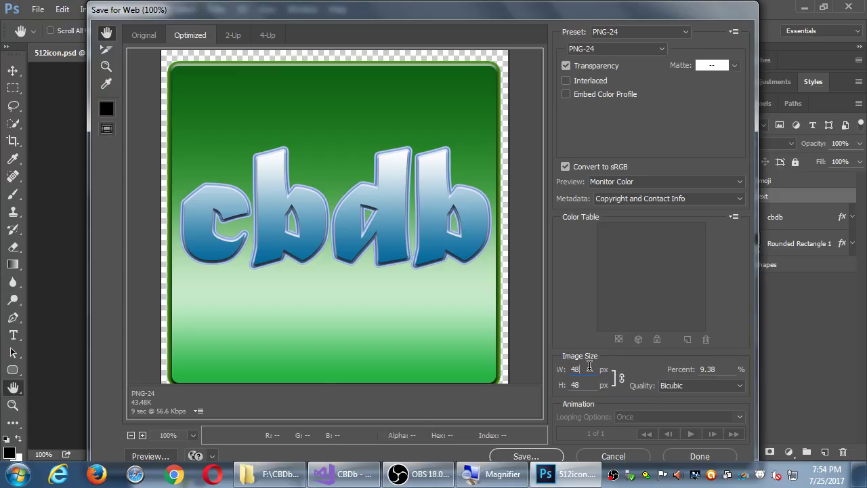
key("Tab")
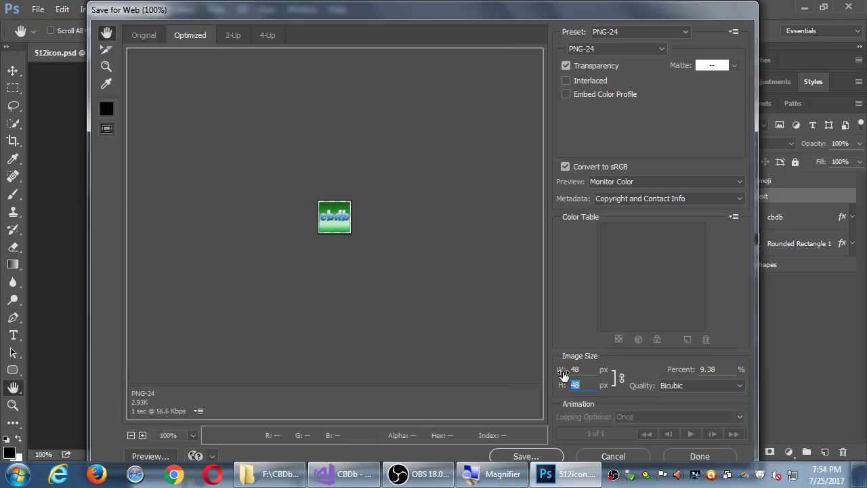
double_click(576, 370)
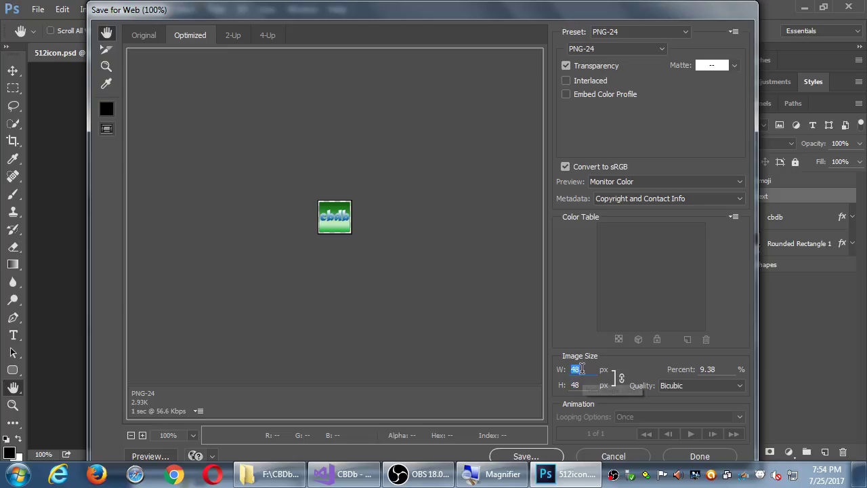
key("Tab")
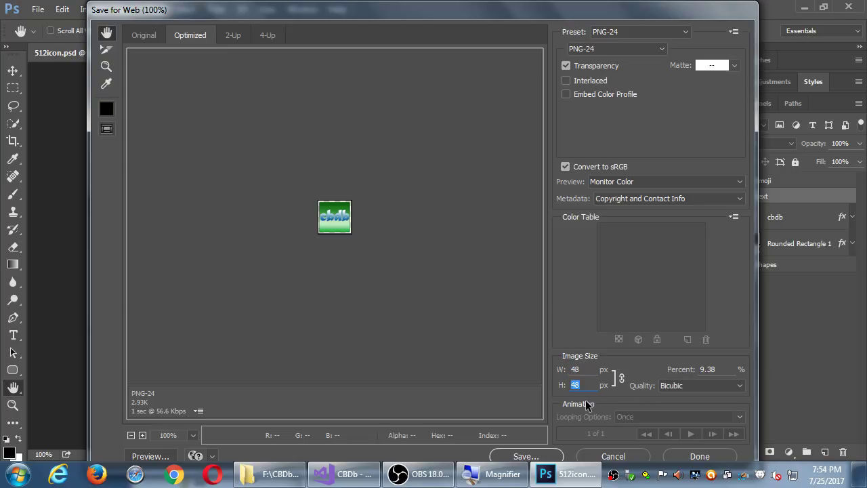
Step: Save the 48 px export over icon-48-mdpi.png, confirming Replace
left_click(529, 456)
left_click(217, 102)
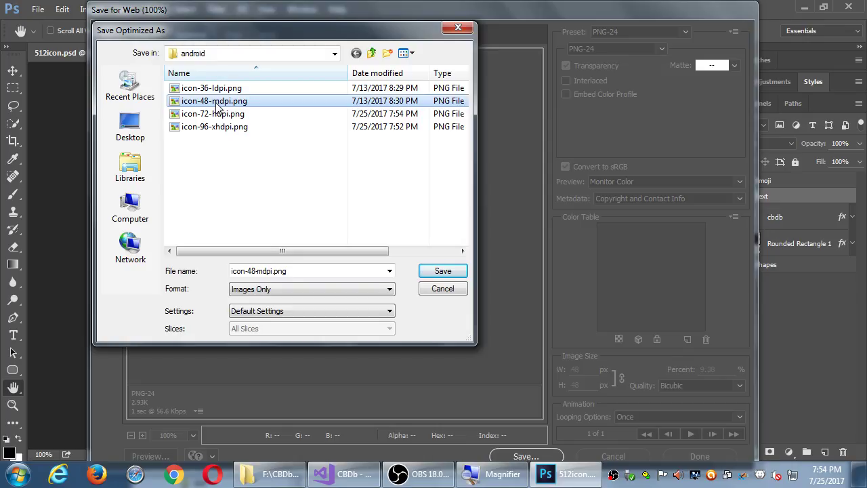
left_click(447, 275)
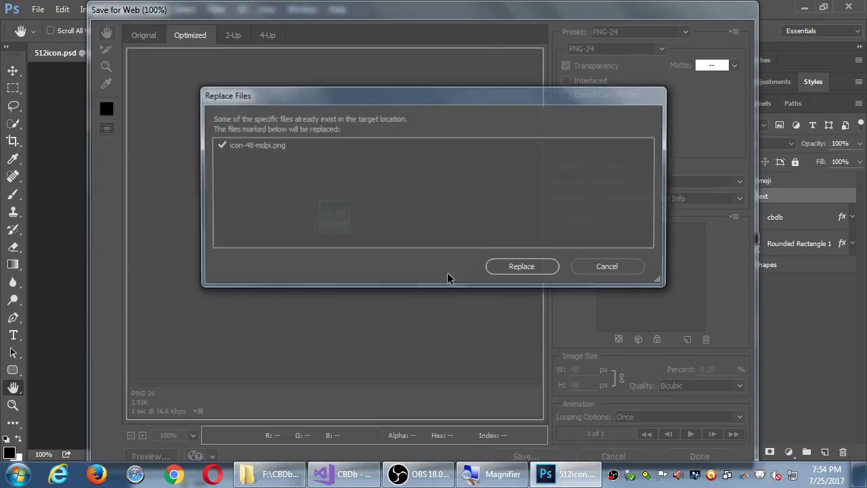
left_click(533, 270)
key("alt+Tab")
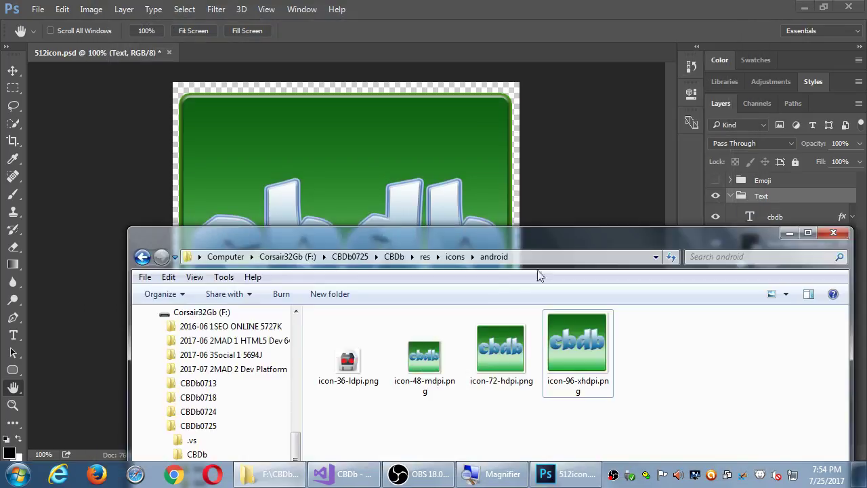
Step: Reopen Save for Web with Ctrl+Alt+Shift+S and set the export width to 36 px
left_click(349, 362)
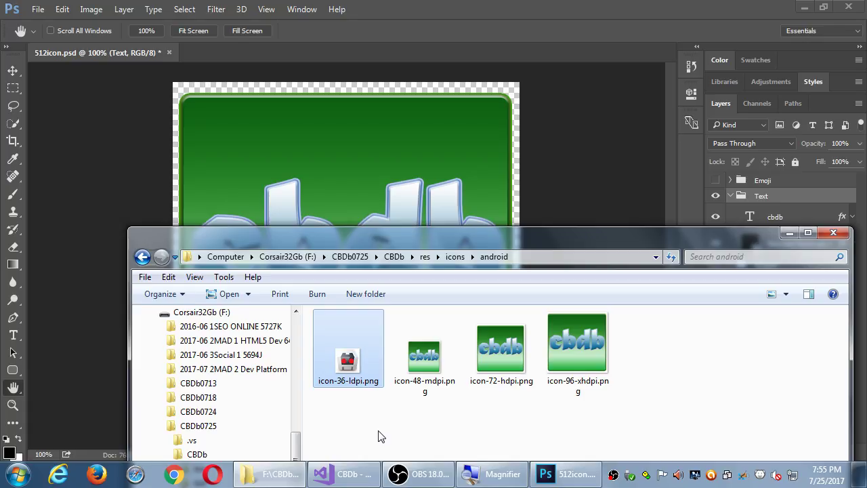
key("alt+Tab")
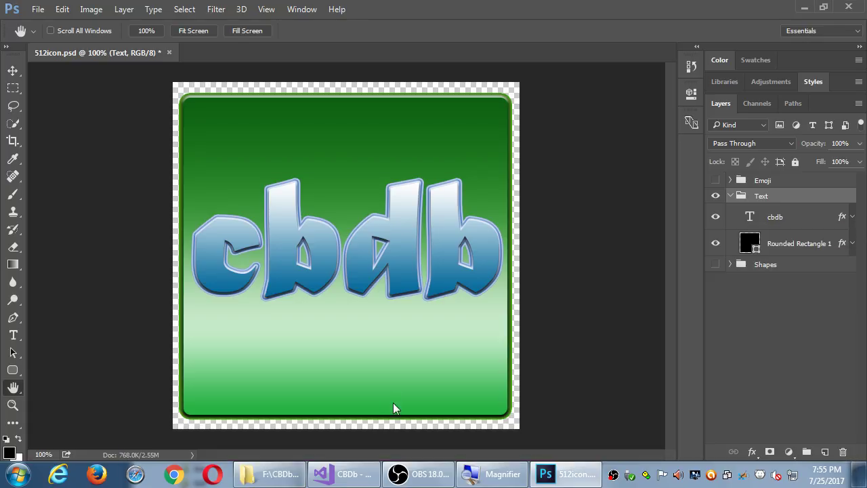
key("ctrl+alt+shift+s")
double_click(578, 369)
type("36")
key("Tab")
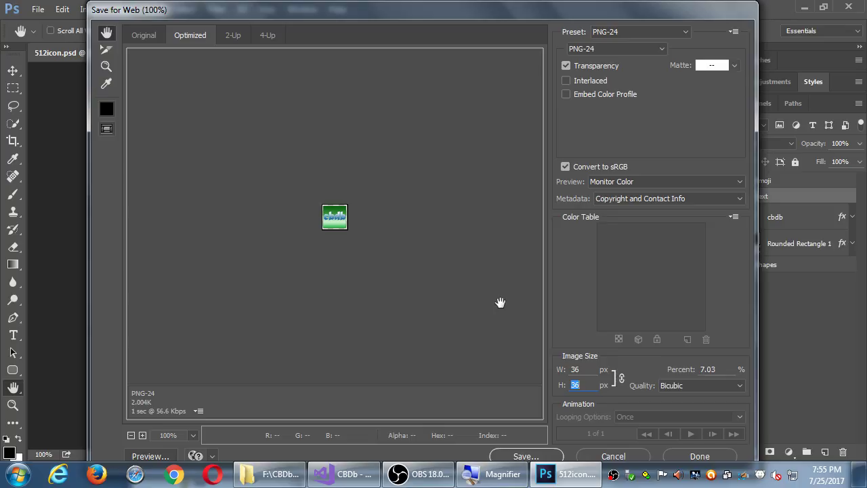
Step: Inspect icon-48-mdpi.png and icon-36-ldpi.png in the android icons folder window
key("alt+Tab")
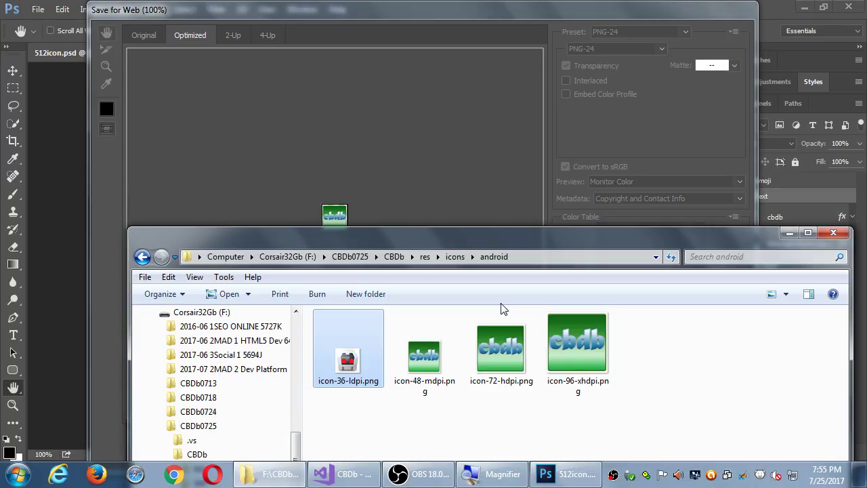
left_click(433, 374)
left_click(478, 415)
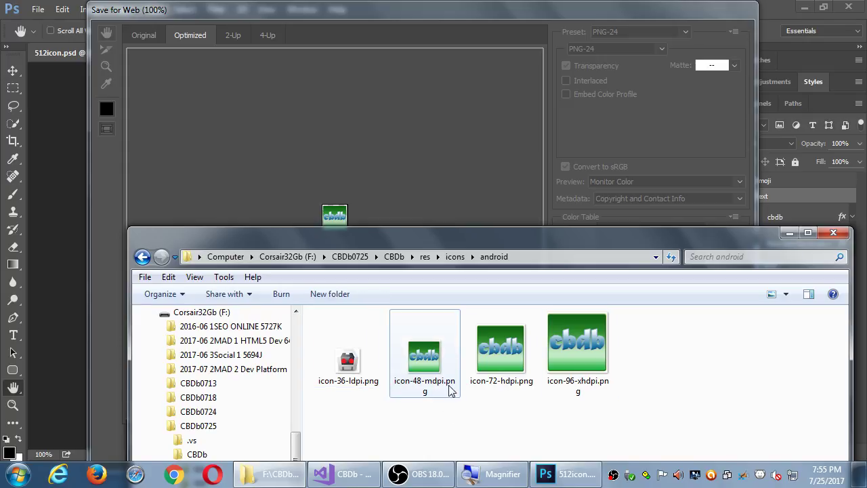
left_click(351, 371)
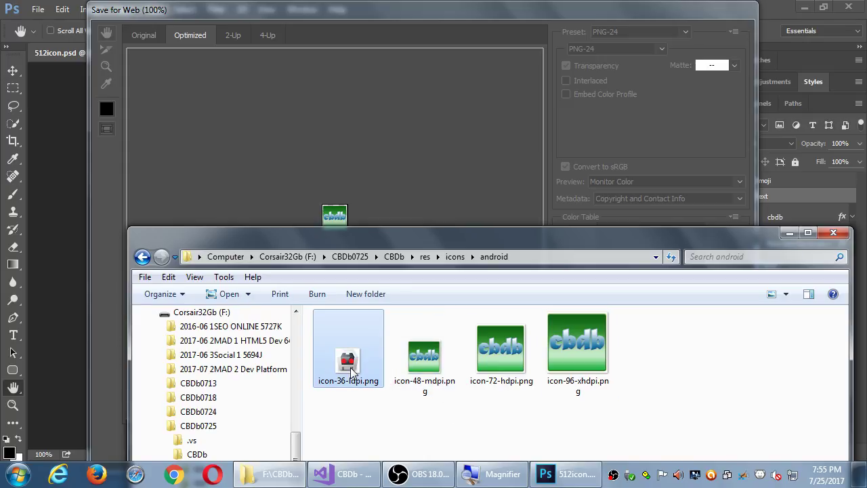
left_click(353, 418)
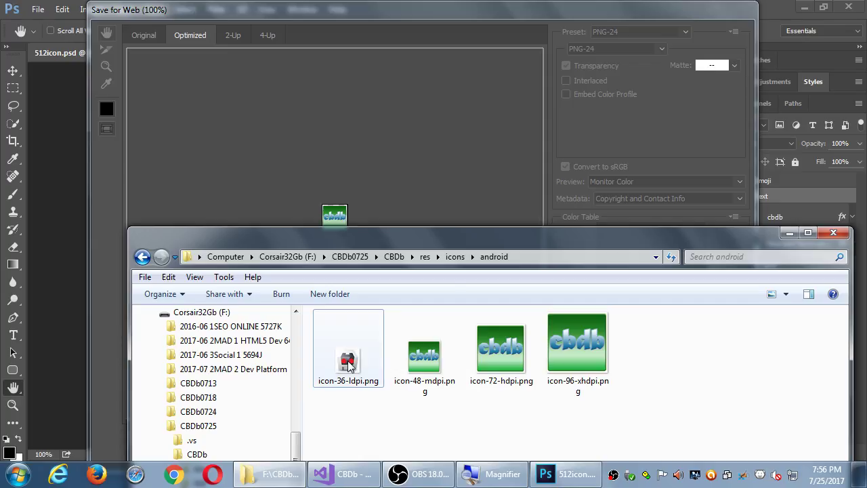
left_click_drag(460, 237, 462, 260)
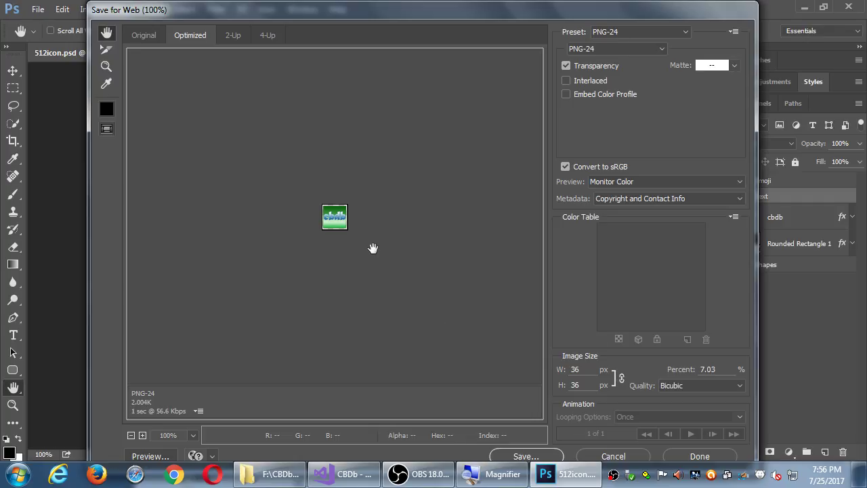
Step: Save the 36 px export over icon-36-ldpi.png, confirming Replace
left_click(524, 455)
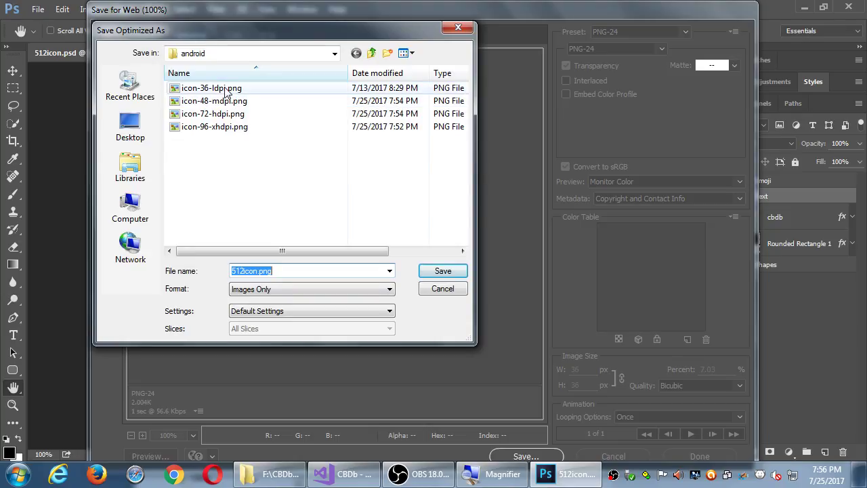
left_click(226, 93)
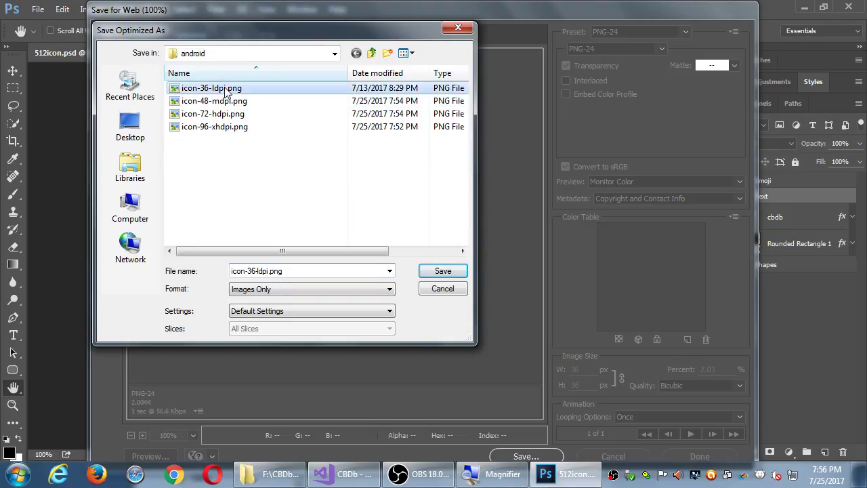
left_click(437, 271)
left_click(516, 267)
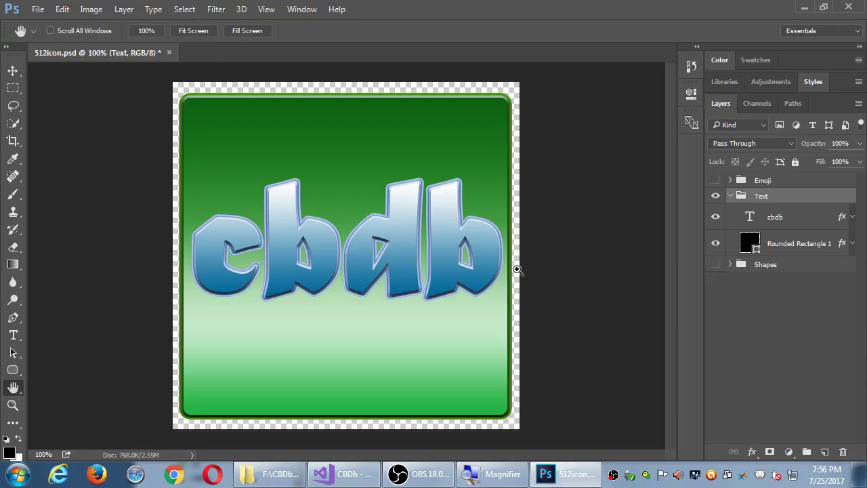
Step: Save the 512icon PSD and bring the android icons folder into view to verify all four icons
key("ctrl+s")
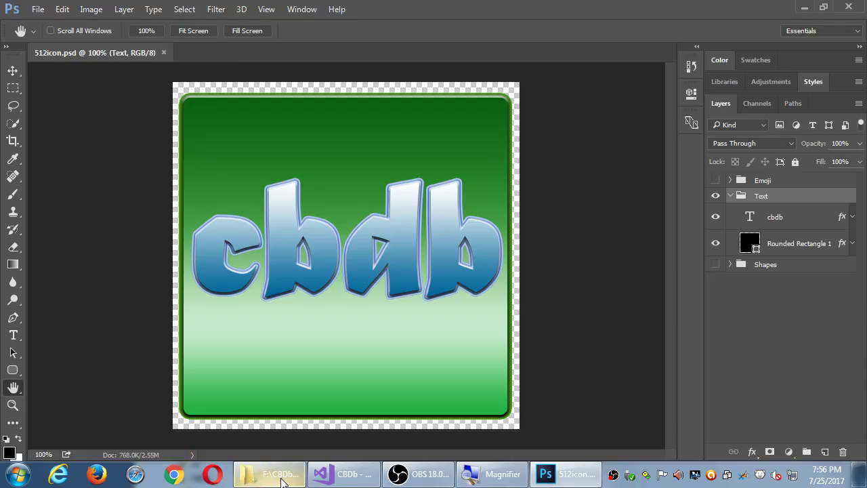
left_click(293, 469)
left_click_drag(405, 277, 334, 144)
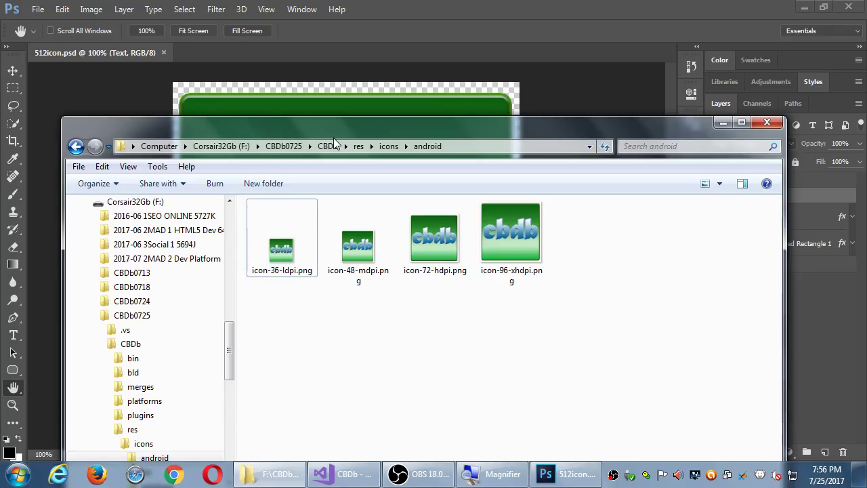
Step: Switch to Visual Studio and start a Debug Android device build of CBDb
left_click(359, 474)
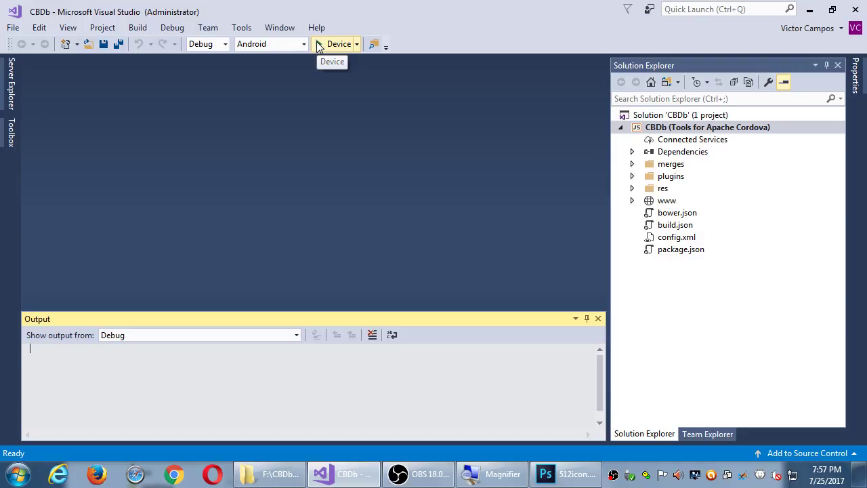
left_click(319, 44)
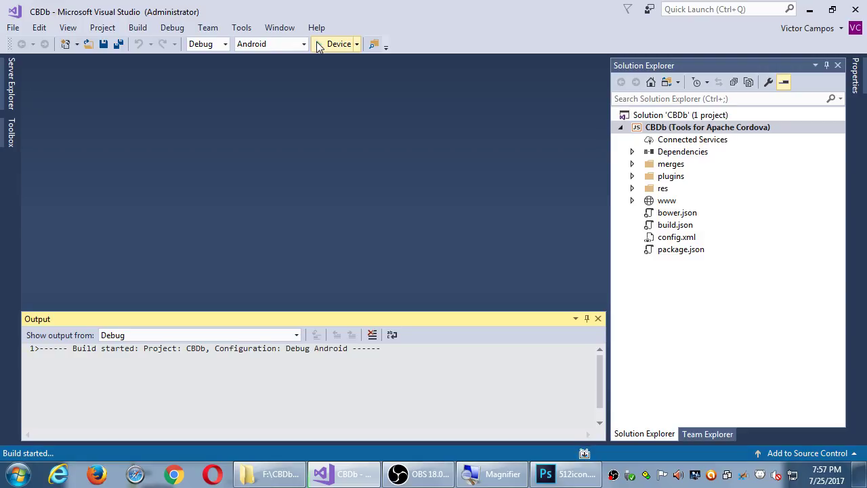